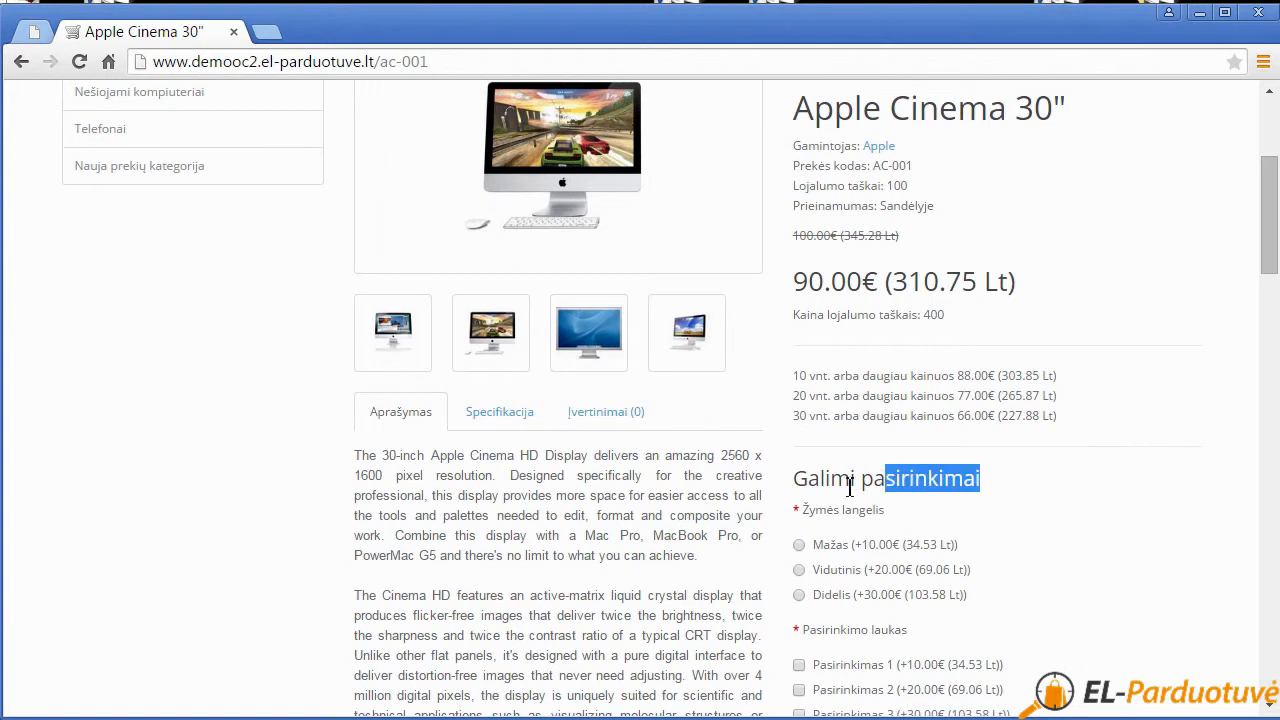
# Choose the Mažas option under Žymės langelis on the Apple Cinema 30" product page.
pyautogui.scroll(-2, 945, 437)
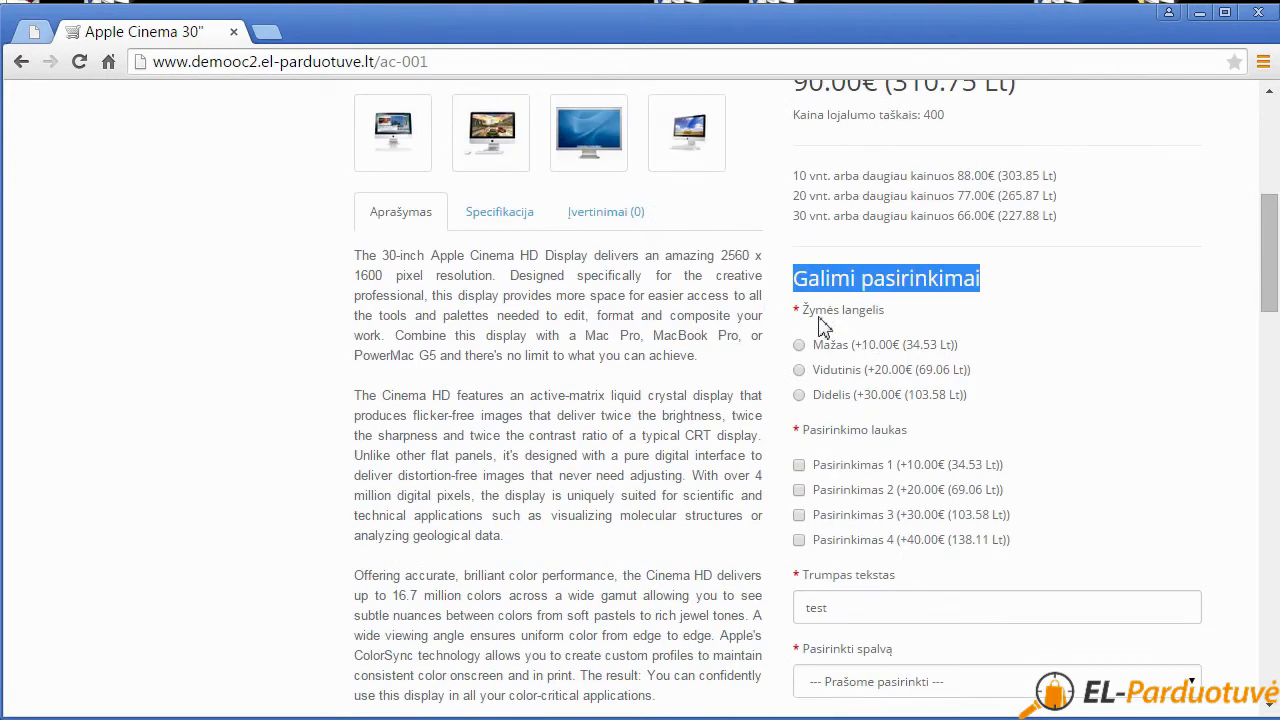
pyautogui.click(800, 370)
pyautogui.click(799, 346)
pyautogui.scroll(-1, 916, 378)
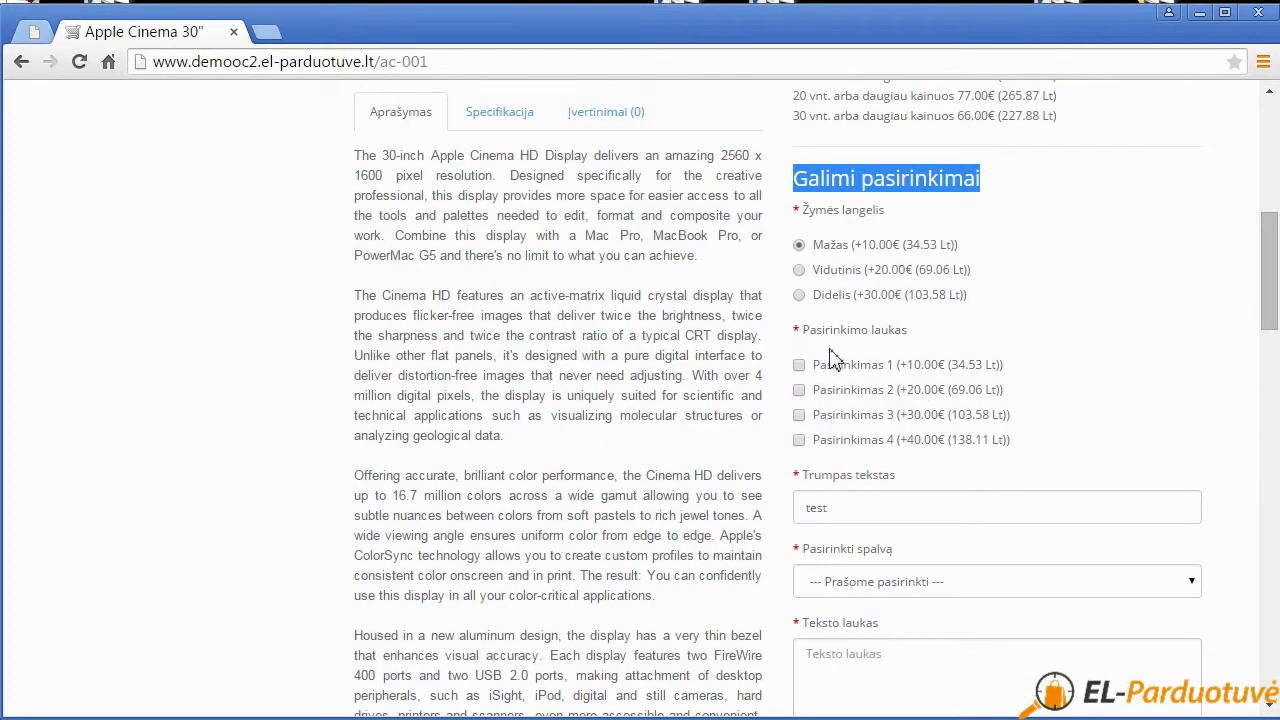
# Tick all four Pasirinkimo laukas choices, Pasirinkimas 1 through Pasirinkimas 4.
pyautogui.moveTo(910, 331); pyautogui.dragTo(804, 333)
pyautogui.click(799, 365)
pyautogui.click(799, 390)
pyautogui.click(799, 416)
pyautogui.click(800, 439)
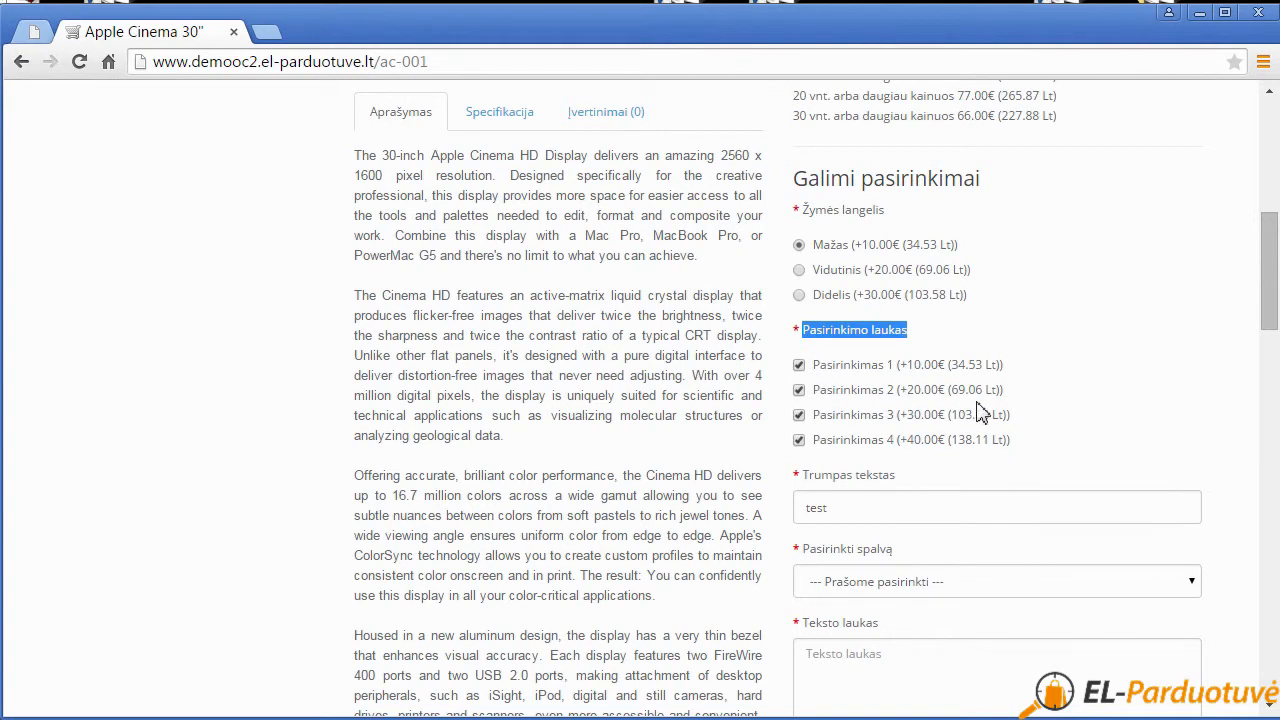
# Examine the remaining product options: Trumpas tekstas, Pasirinkti spalvą, Teksto laukas, Failas and the delivery date and time fields.
pyautogui.scroll(-1, 968, 416)
pyautogui.click(860, 410)
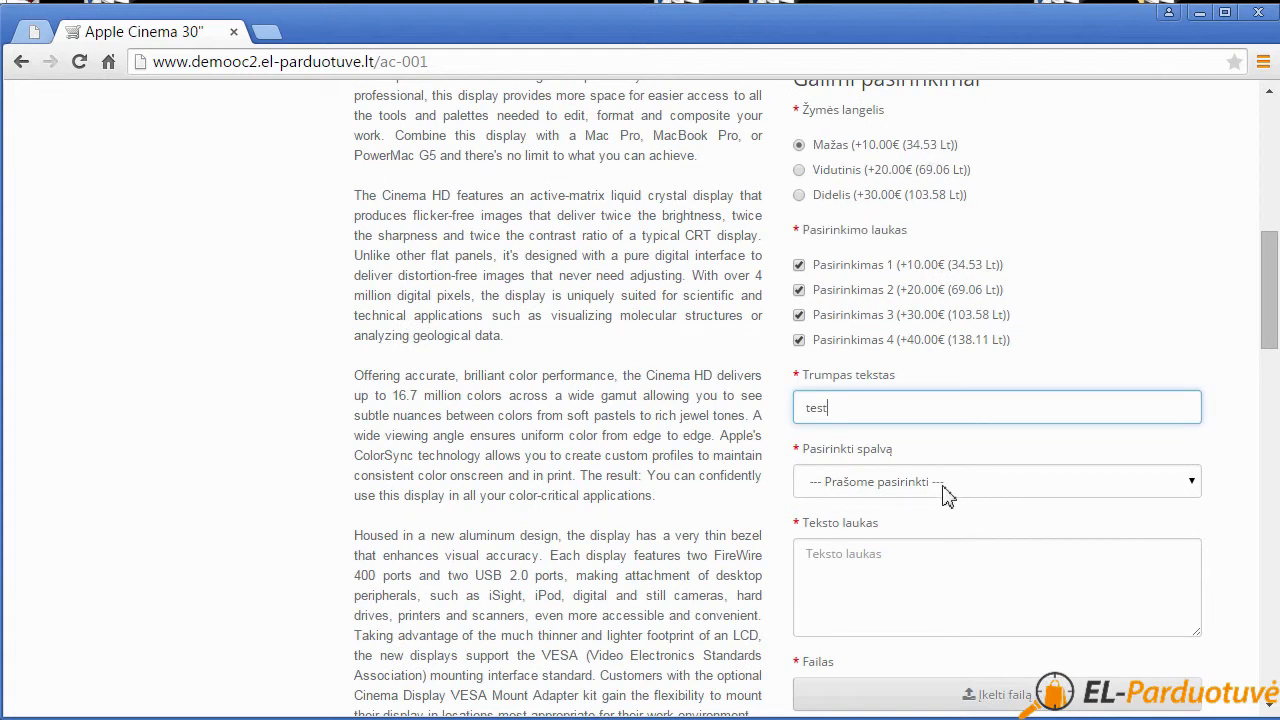
pyautogui.click(937, 484)
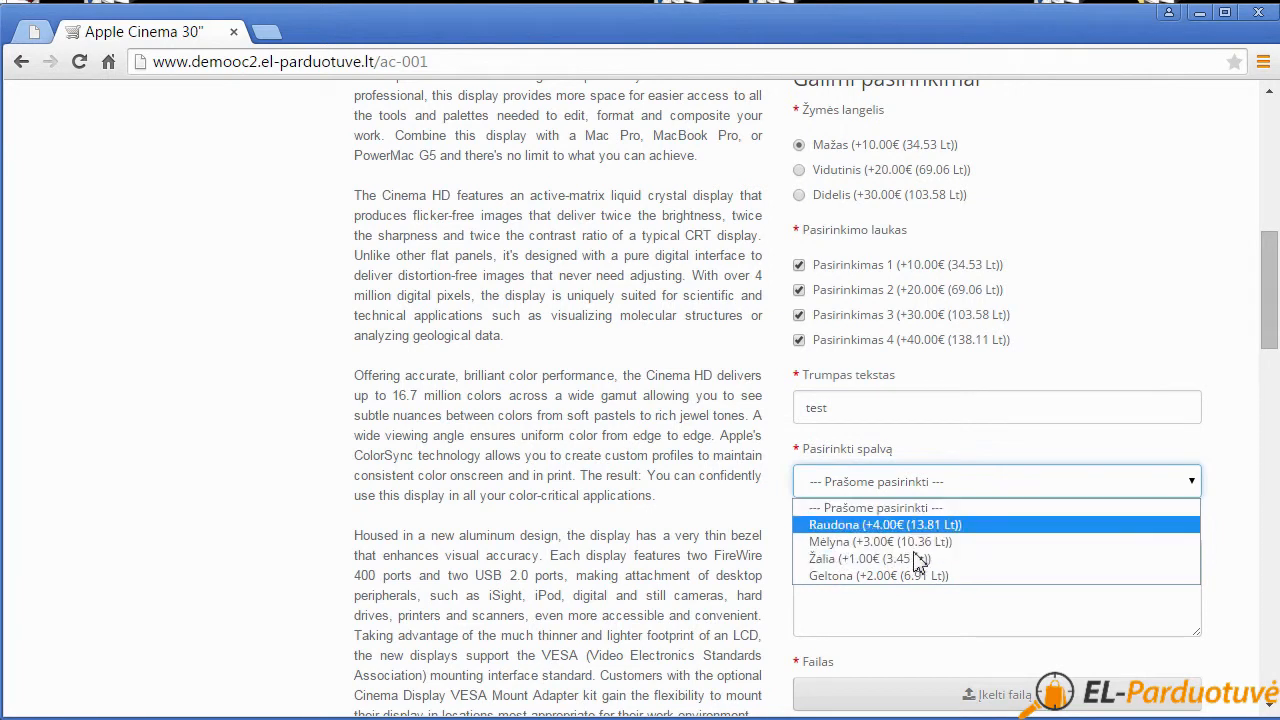
pyautogui.click(925, 484)
pyautogui.scroll(-1, 905, 490)
pyautogui.click(901, 460)
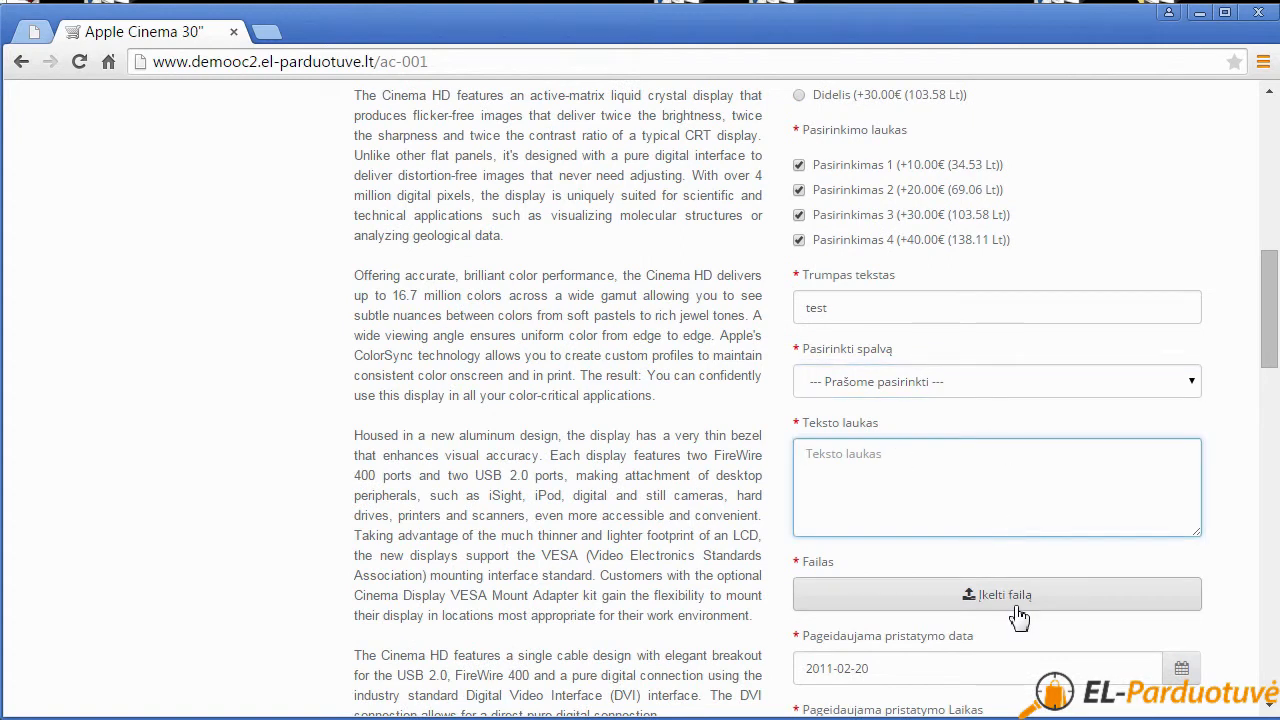
pyautogui.scroll(-1, 1017, 613)
pyautogui.moveTo(978, 546); pyautogui.dragTo(815, 546)
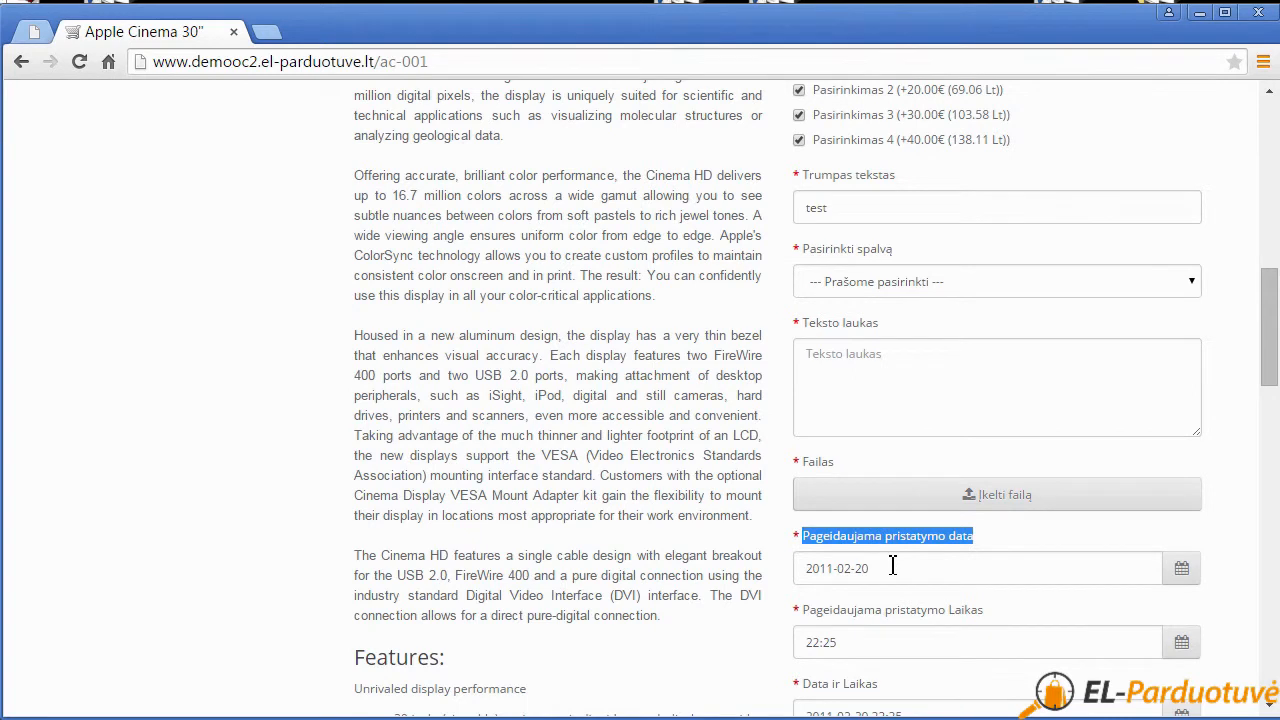
pyautogui.click(847, 621)
pyautogui.scroll(-2, 855, 623)
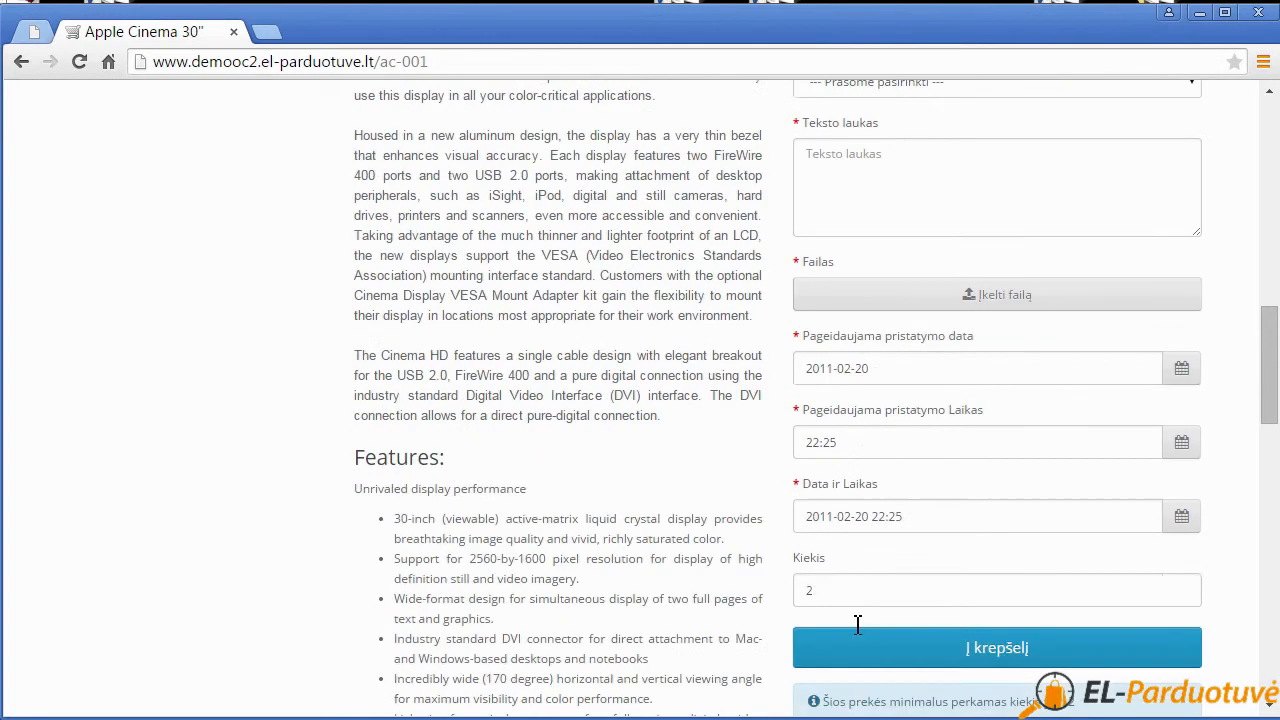
pyautogui.click(955, 530)
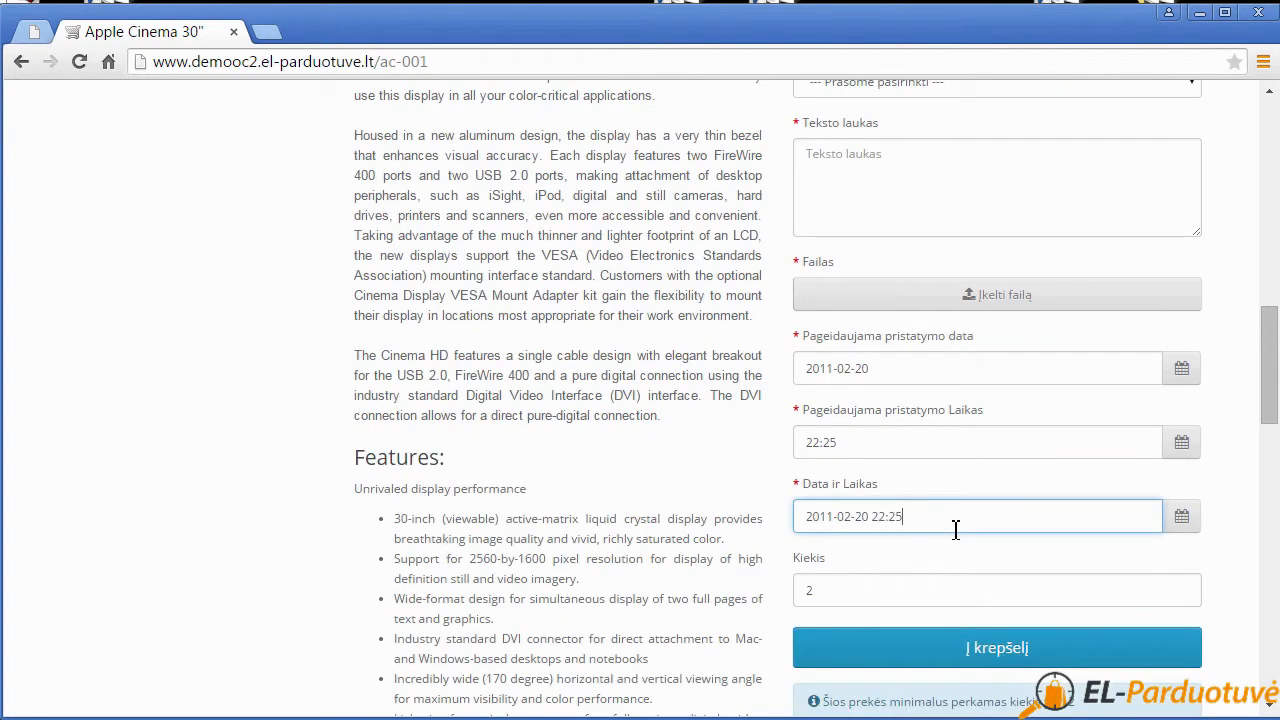
# Open the Nauja prekė product from Sub kategorijas under Nauja prekių kategorija and view its page.
pyautogui.scroll(10, 955, 530)
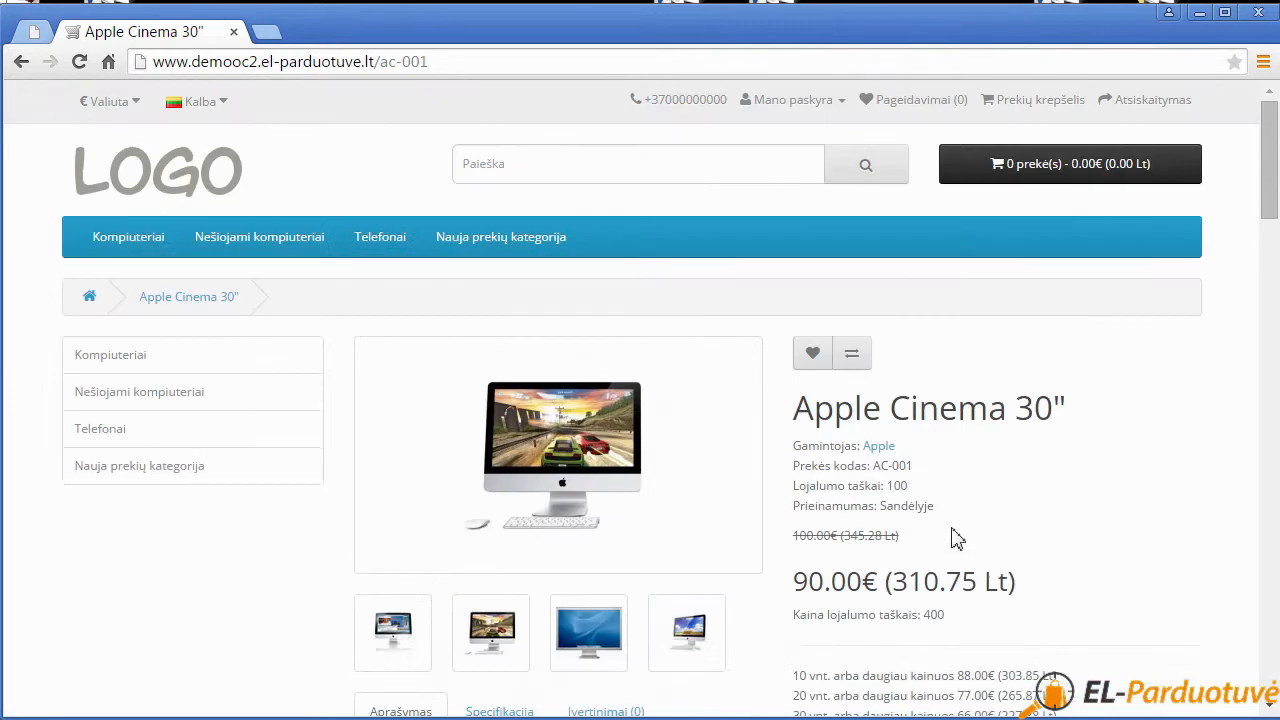
pyautogui.moveTo(487, 253)
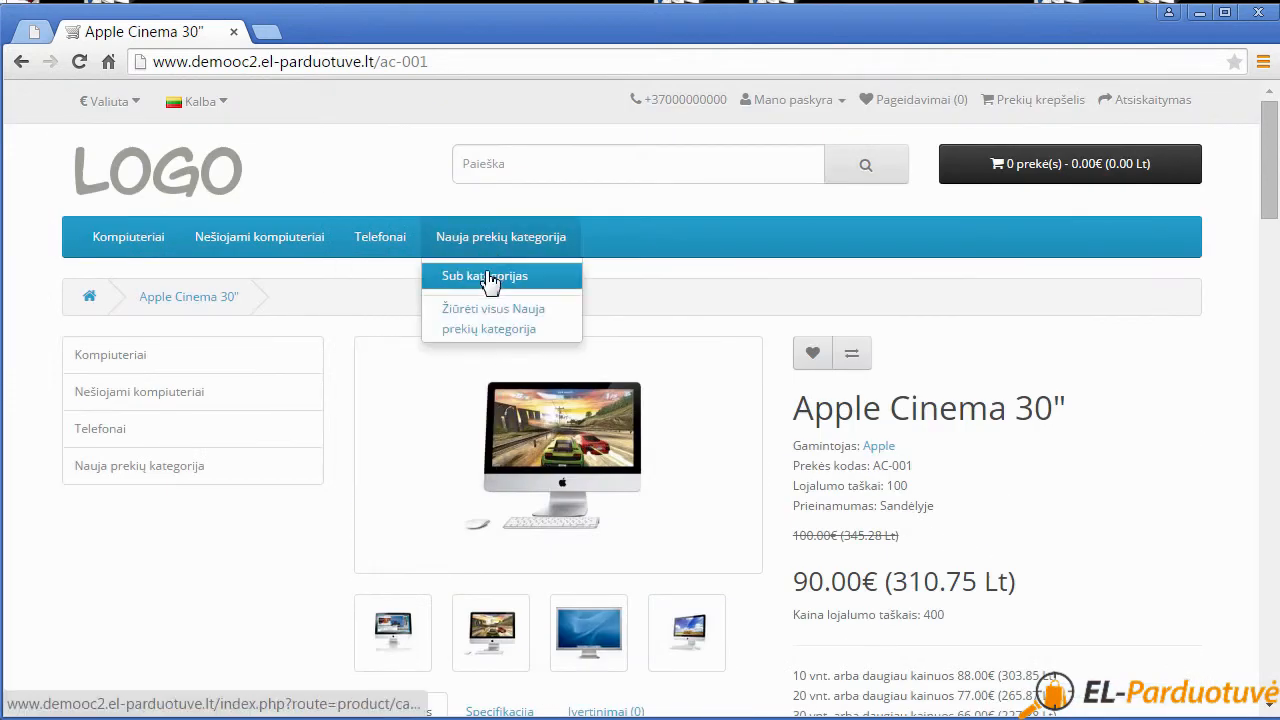
pyautogui.click(486, 281)
pyautogui.scroll(-1, 677, 537)
pyautogui.scroll(-2, 677, 537)
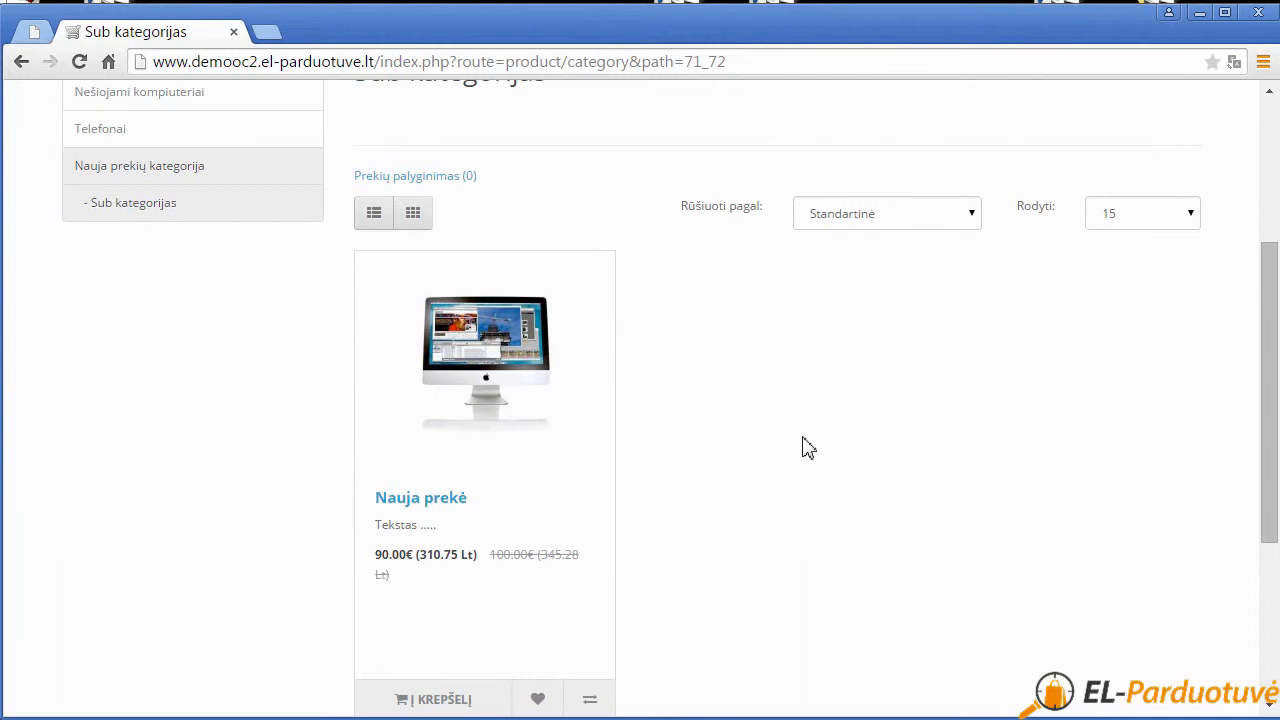
pyautogui.click(517, 360)
pyautogui.scroll(-2, 517, 357)
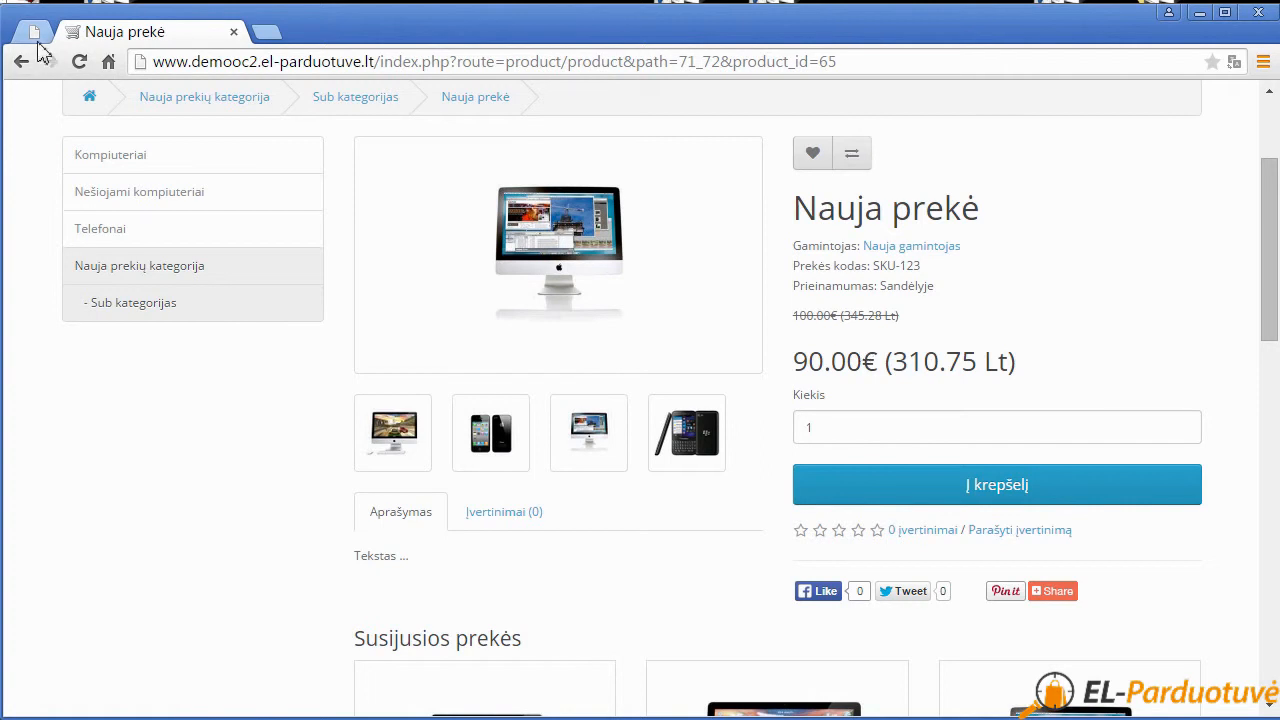
# Switch to the store's admin environment and open the catalogue's Pasirinkimai list.
pyautogui.click(32, 37)
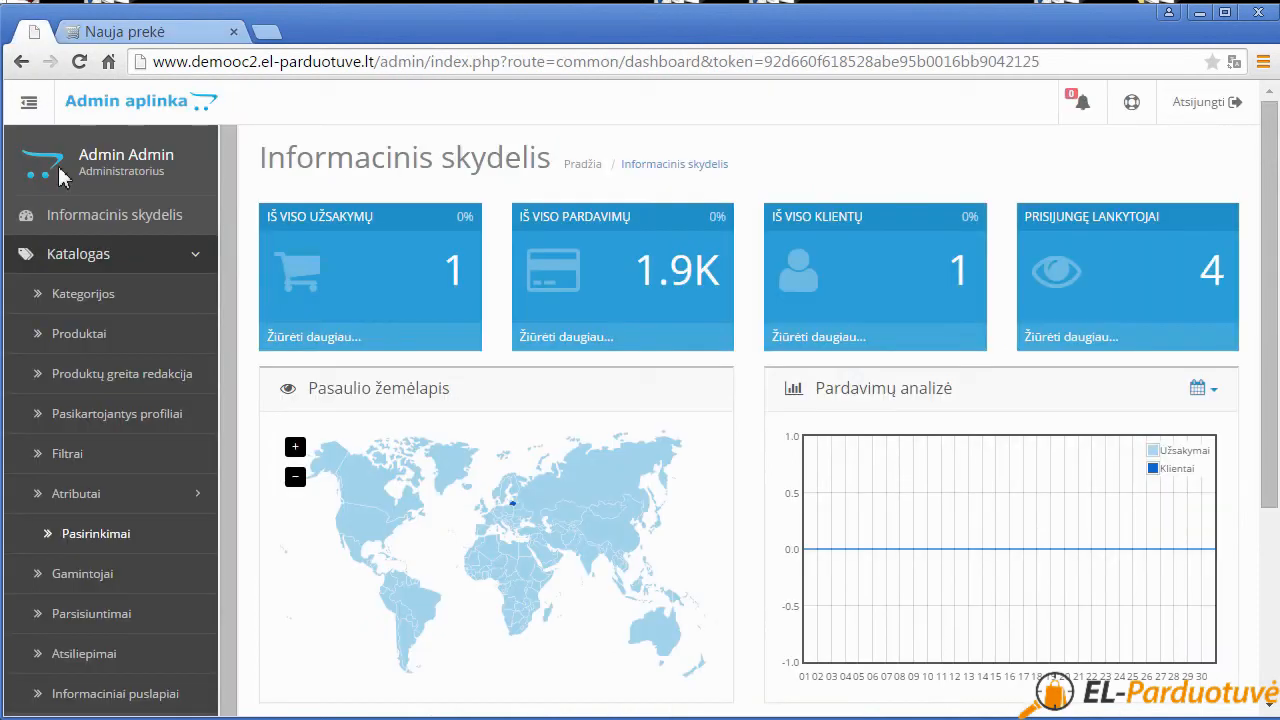
pyautogui.click(85, 257)
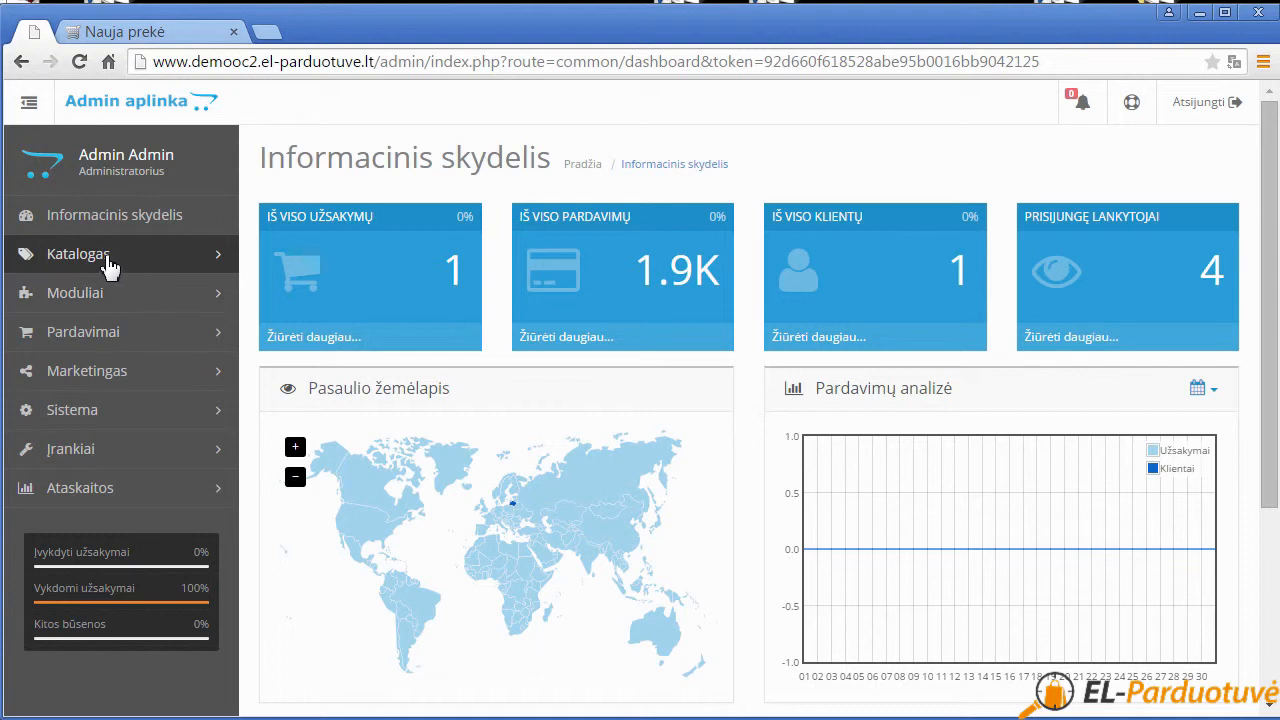
pyautogui.click(84, 260)
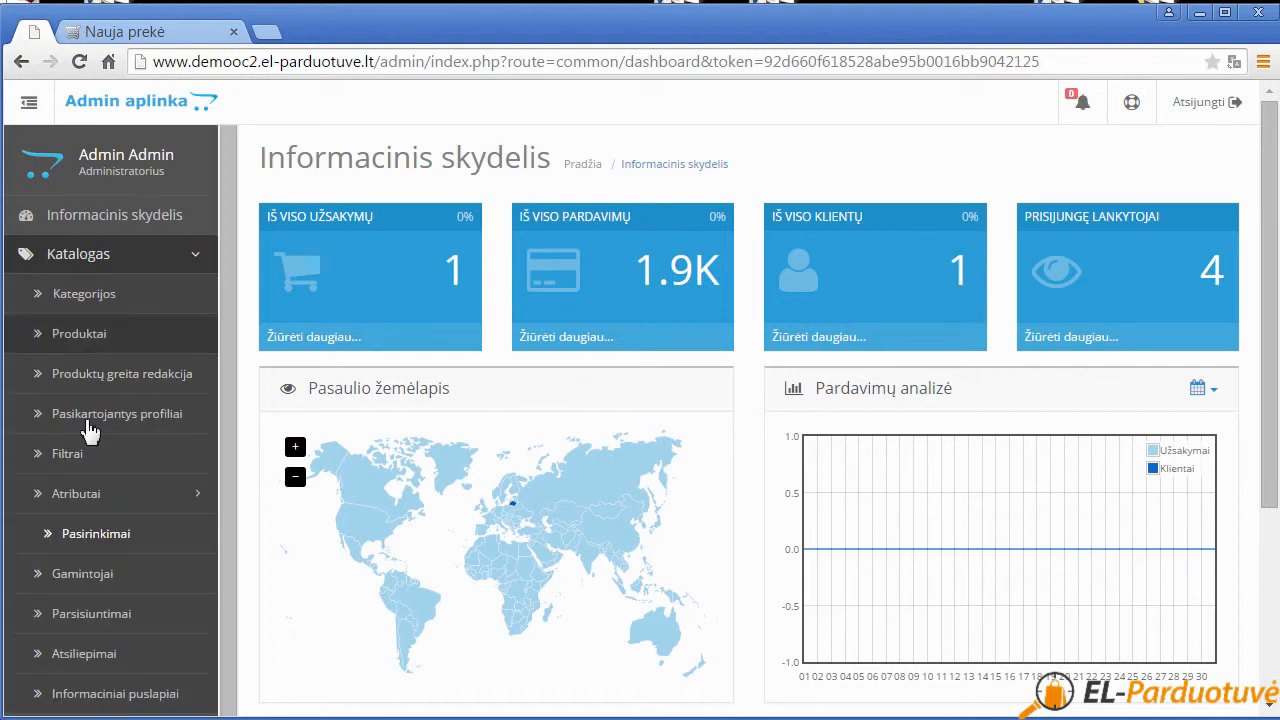
pyautogui.click(94, 536)
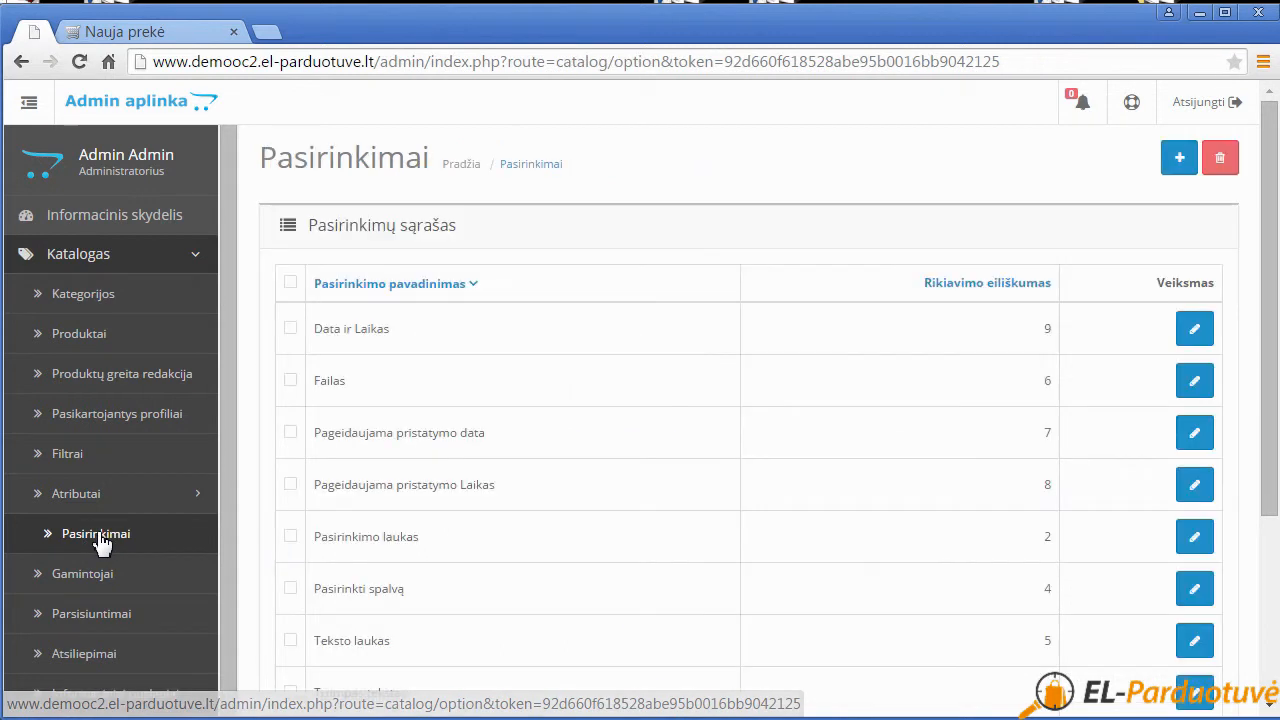
# Open the Pasirinkti spalvą option for editing and look at its Tipas setting.
pyautogui.scroll(-1, 357, 342)
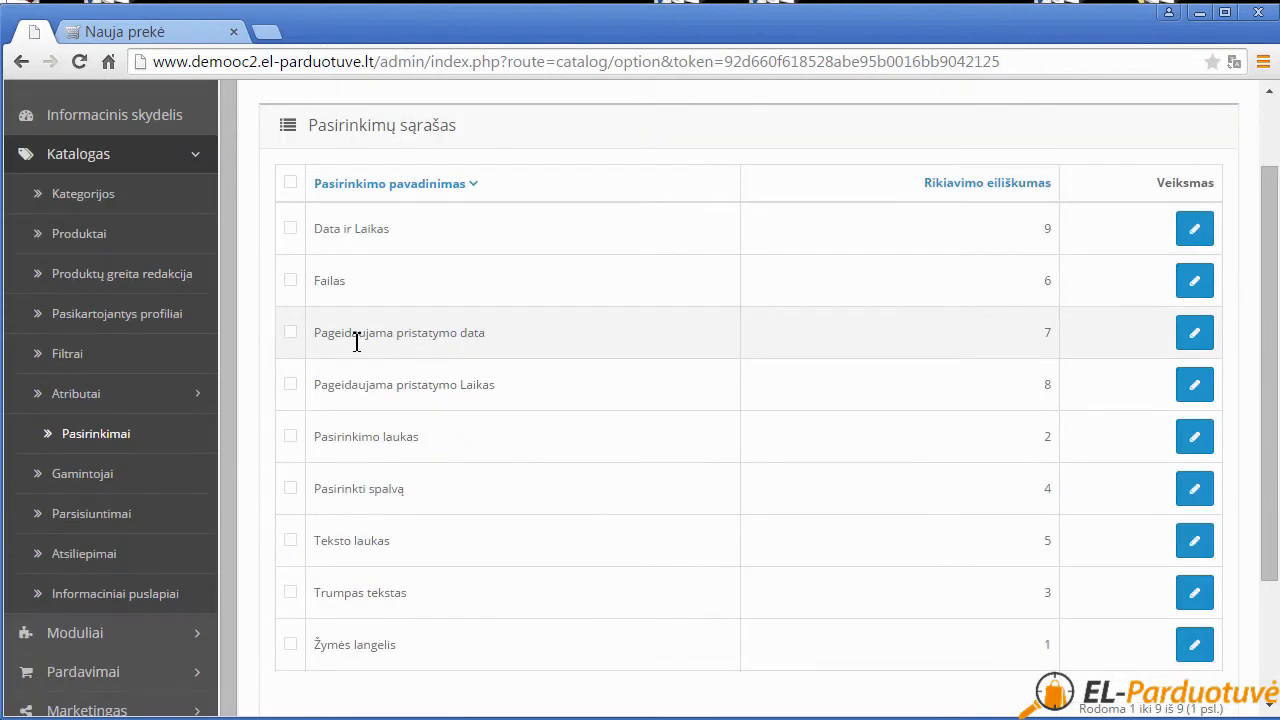
pyautogui.scroll(-1, 357, 367)
pyautogui.scroll(1, 366, 540)
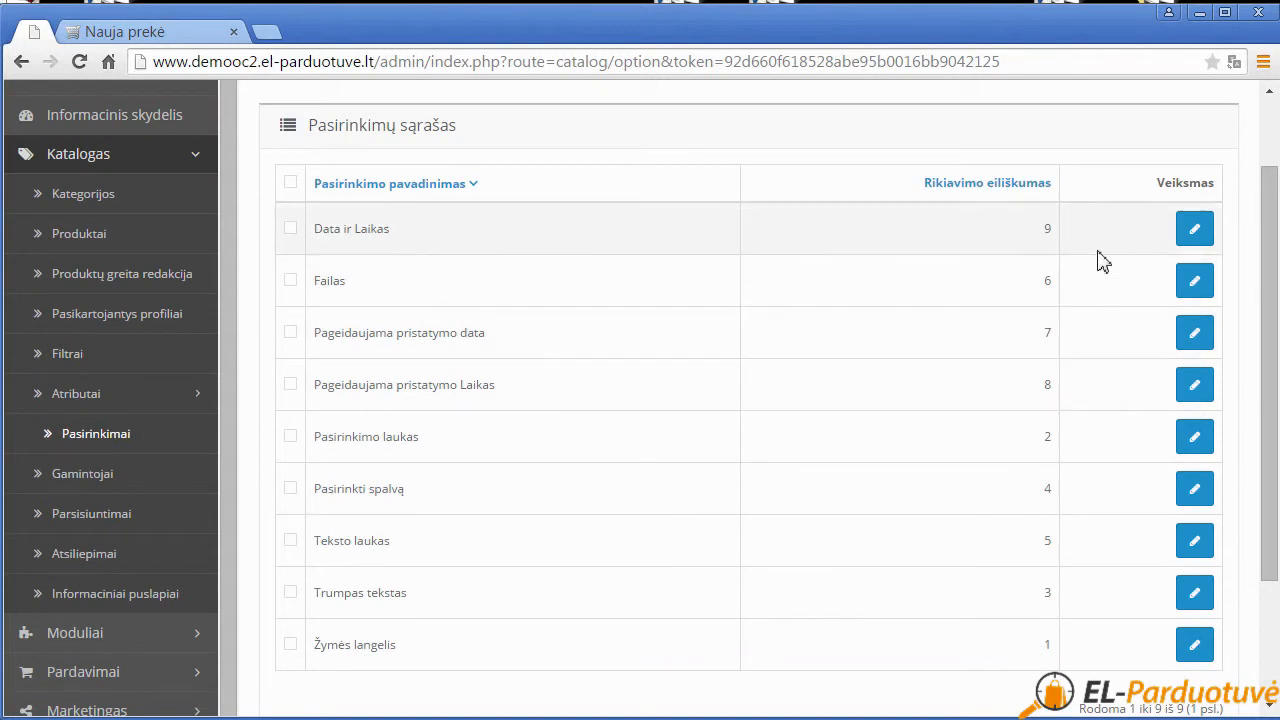
pyautogui.scroll(1, 1218, 220)
pyautogui.scroll(-1, 814, 423)
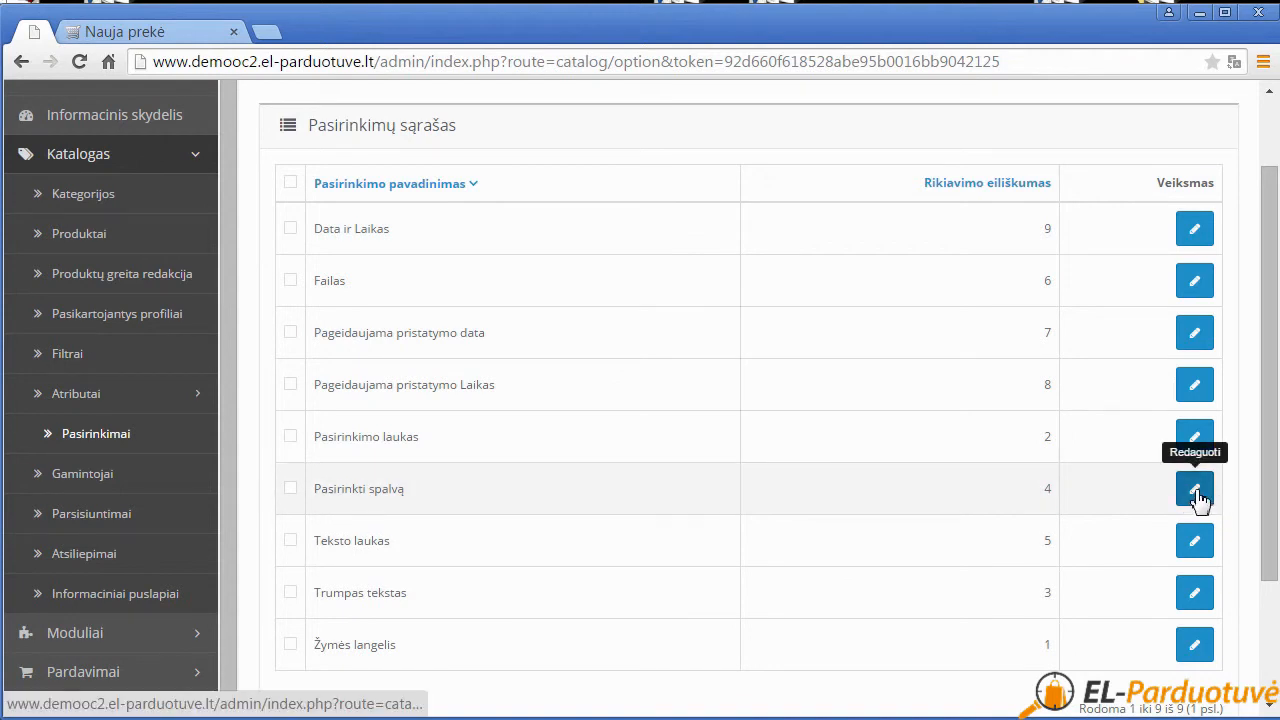
pyautogui.click(1198, 496)
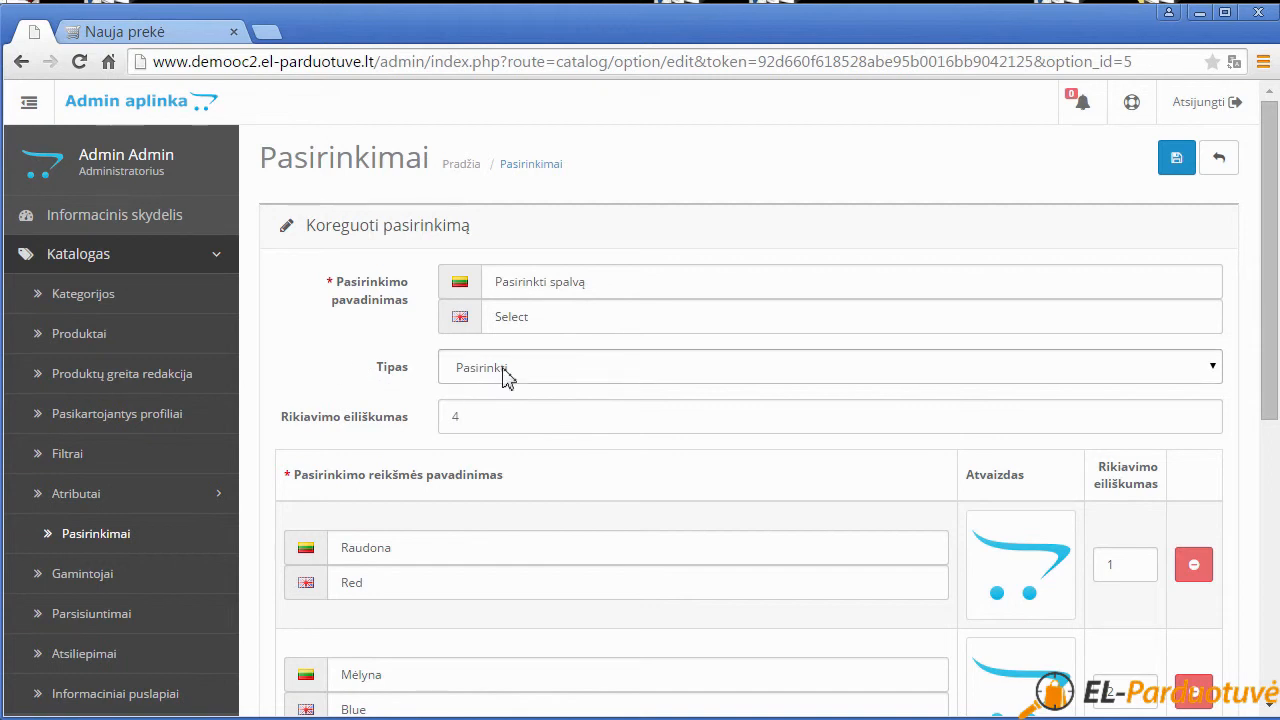
pyautogui.doubleClick(397, 366)
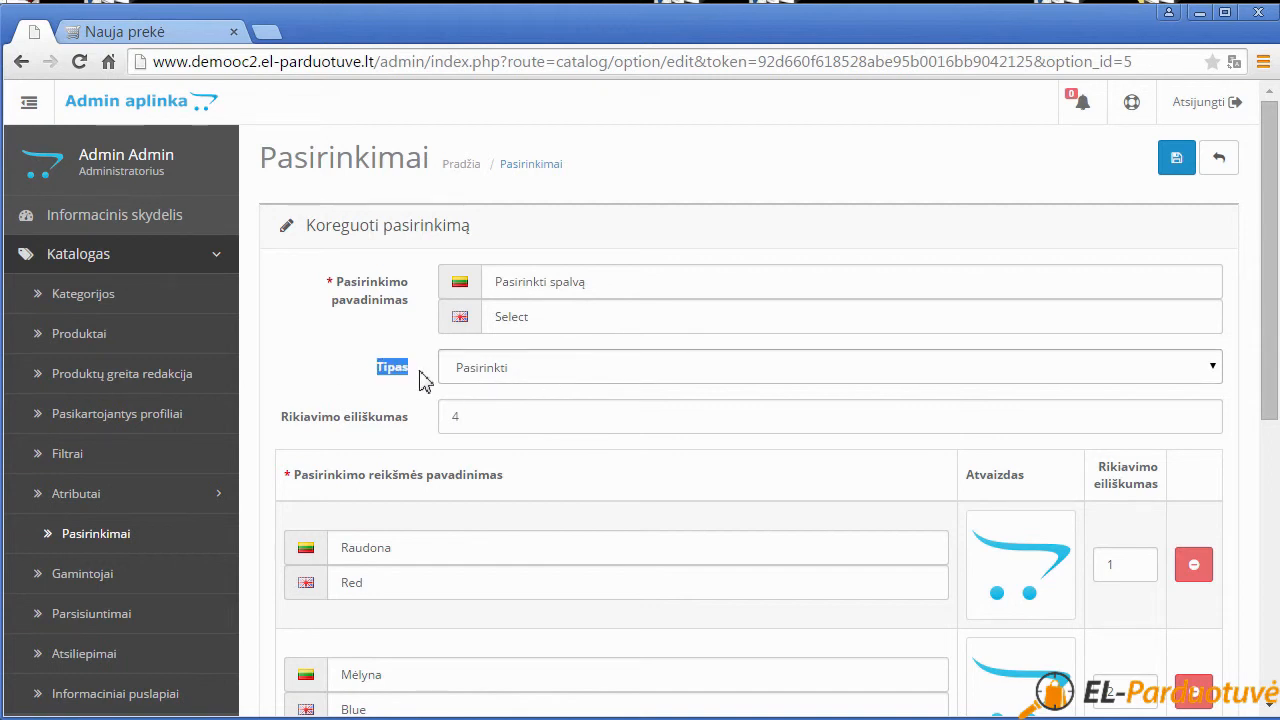
pyautogui.click(651, 378)
pyautogui.click(651, 378)
# Switch to the storefront and open the Apple Cinema 30" product from the home page, showing its available options.
pyautogui.click(190, 34)
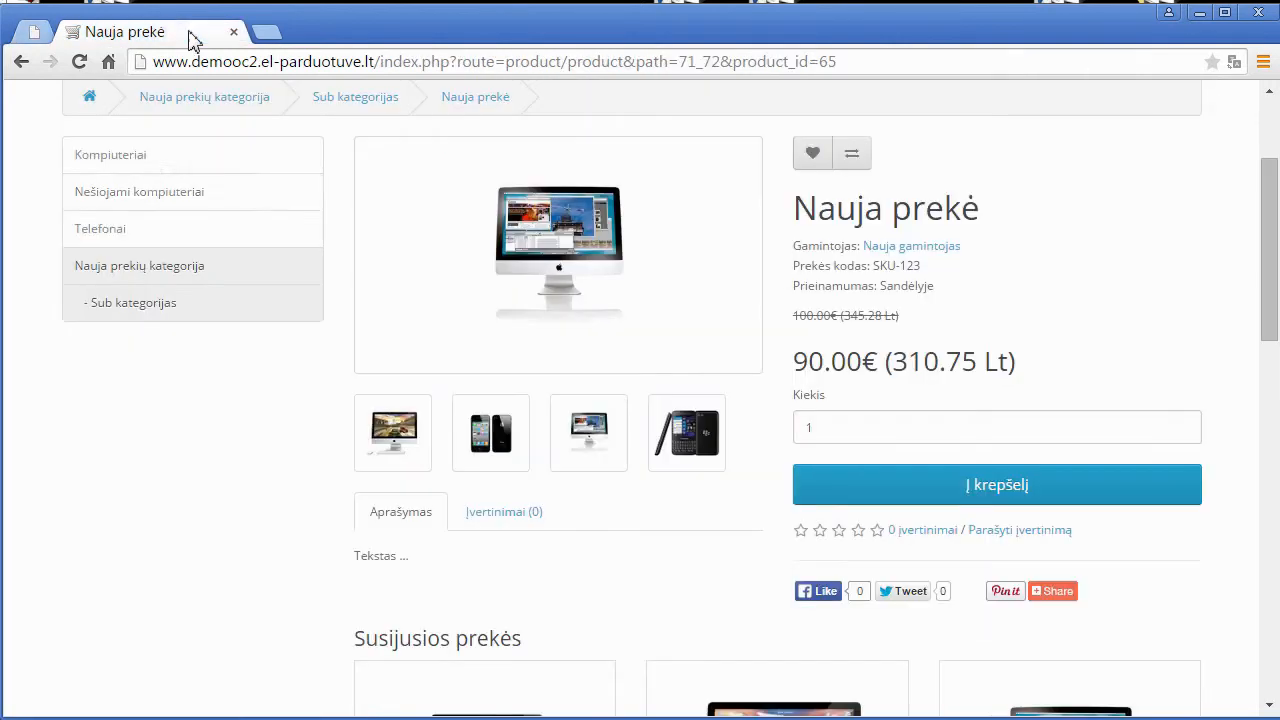
pyautogui.click(163, 190)
pyautogui.scroll(-5, 231, 231)
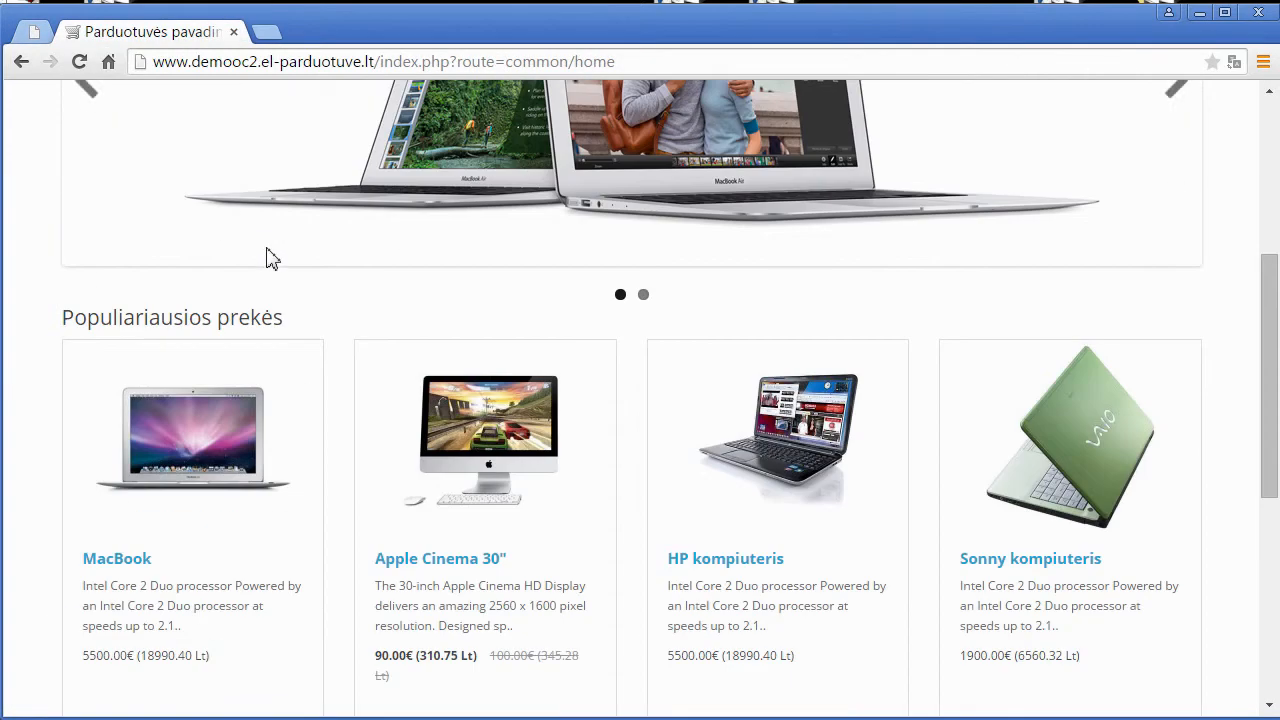
pyautogui.click(504, 477)
pyautogui.scroll(-5, 512, 476)
pyautogui.scroll(-2, 508, 472)
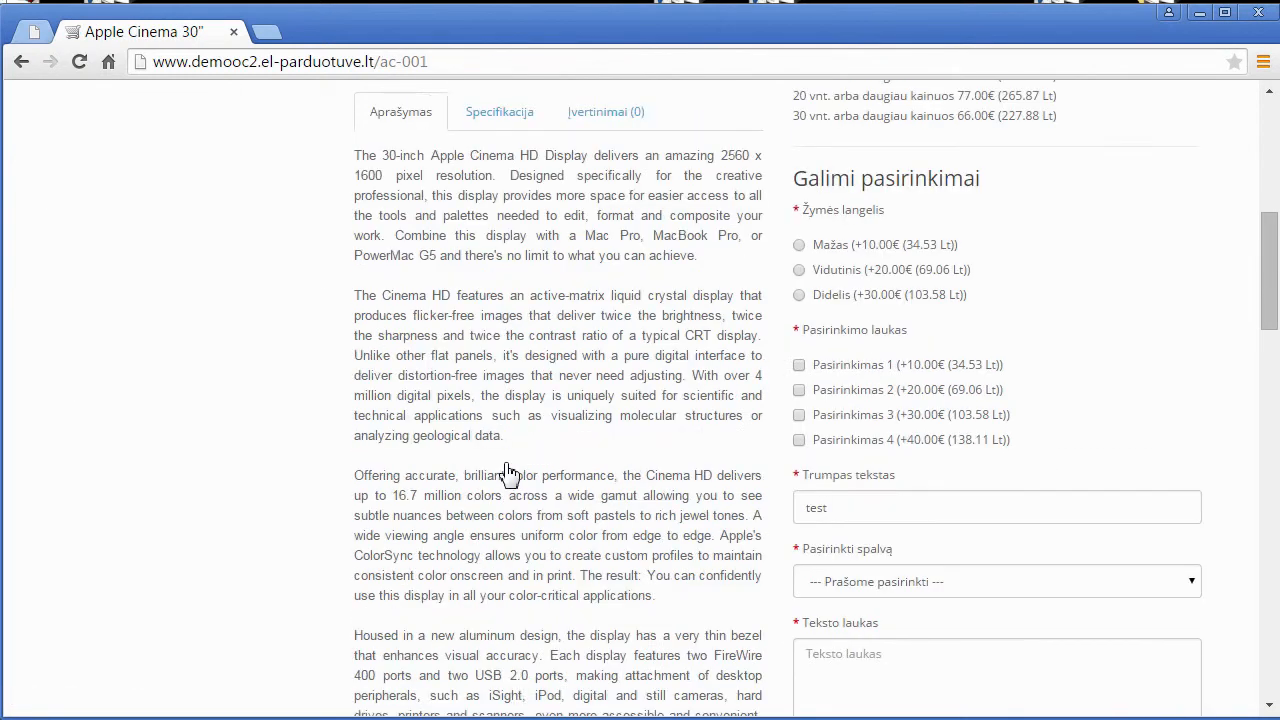
# Inspect how the Pasirinkti spalvą option presents its colour choices on the product page.
pyautogui.click(930, 586)
pyautogui.click(930, 586)
pyautogui.click(930, 586)
pyautogui.click(930, 586)
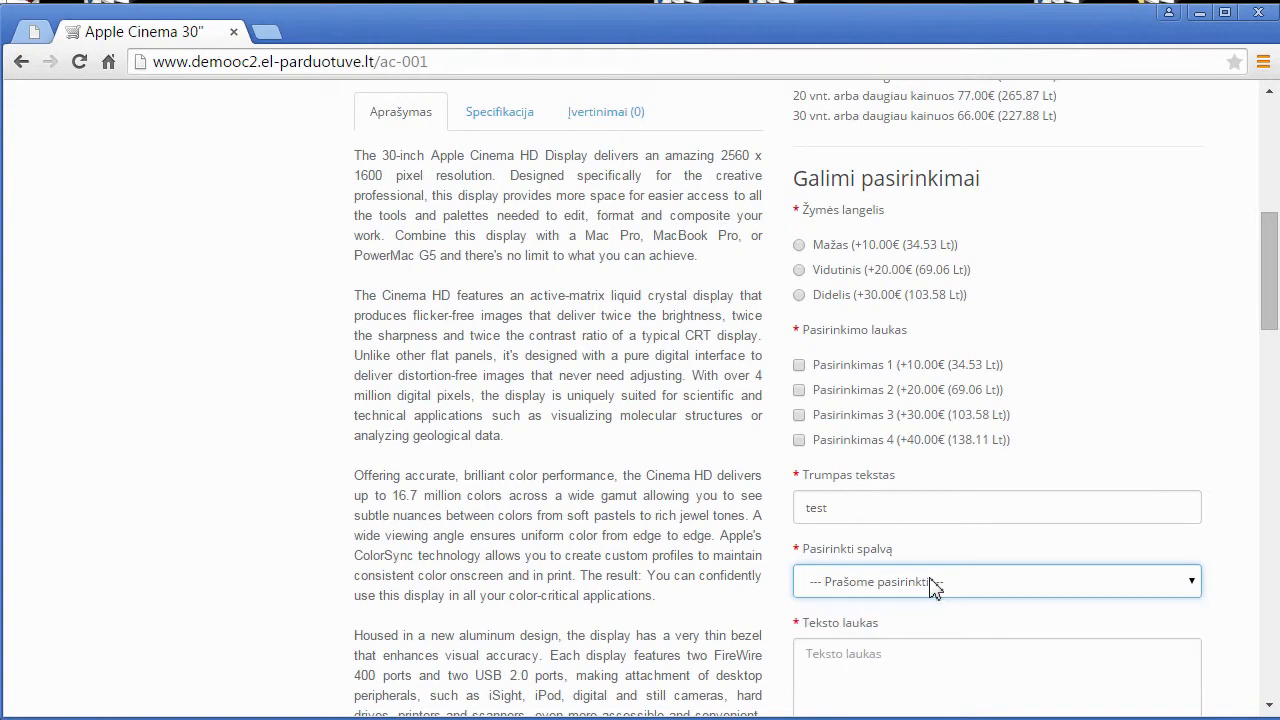
# Return to the admin environment and set the Tipas of the Pasirinkti spalvą option to Žymės langelis.
pyautogui.click(38, 33)
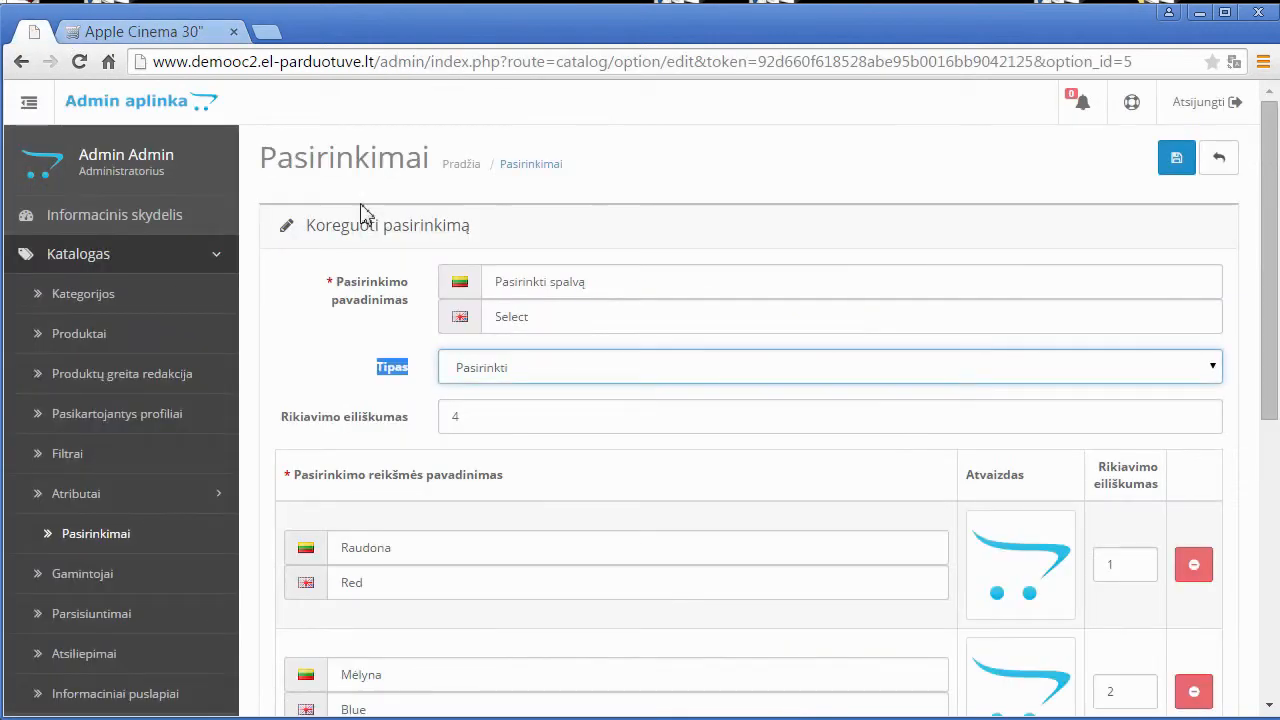
pyautogui.click(500, 369)
pyautogui.click(530, 425)
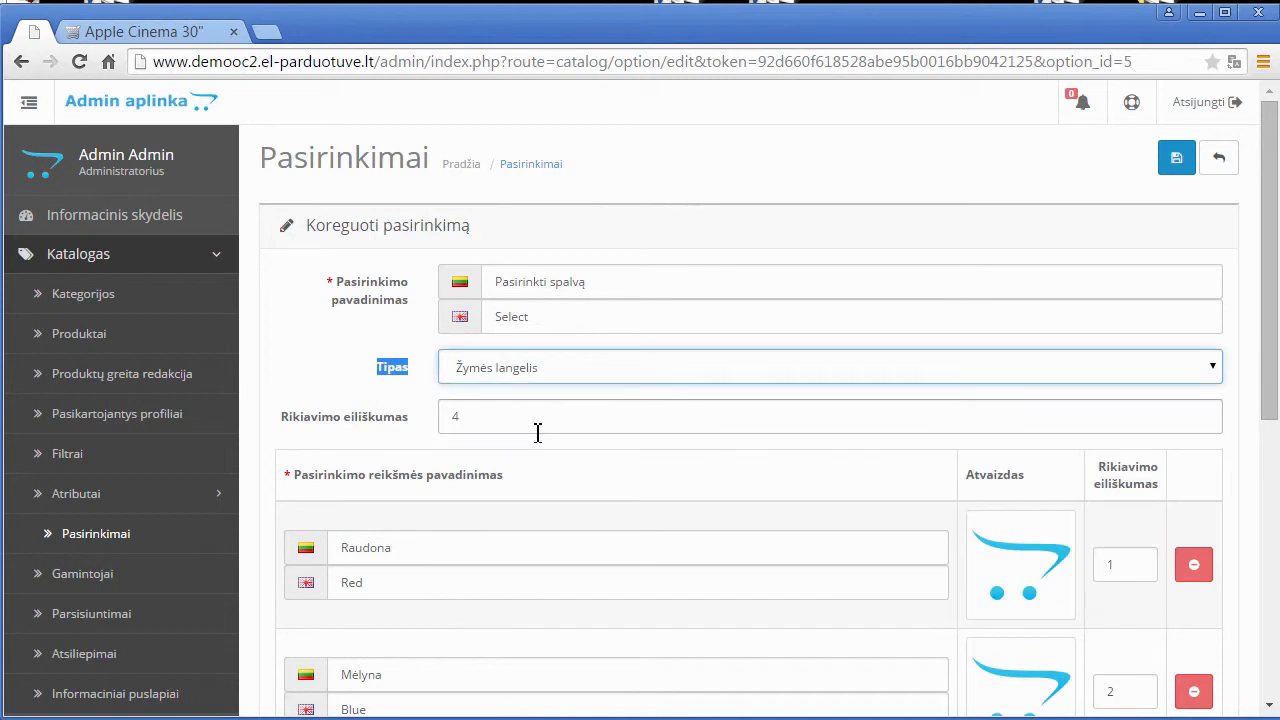
# Switch to the storefront product page and try the Mažas, Vidutinis and Didelis choices under Žymės langelis.
pyautogui.click(100, 31)
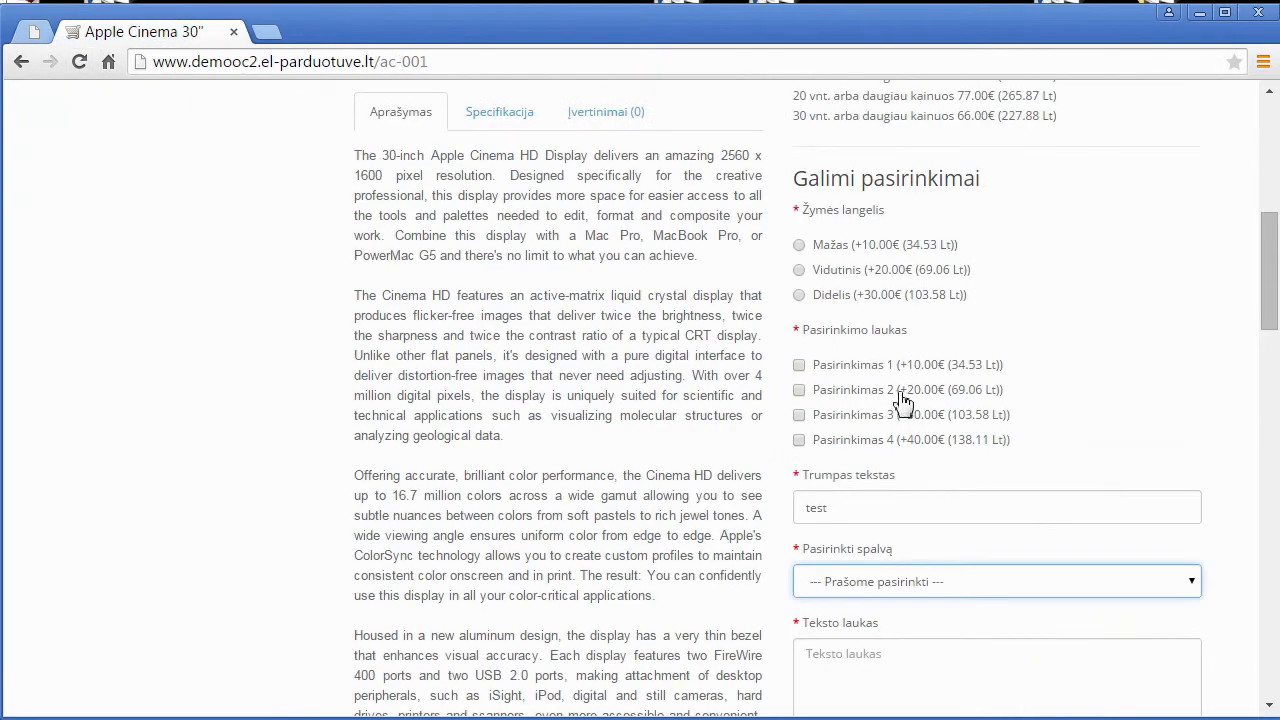
pyautogui.moveTo(805, 212); pyautogui.dragTo(890, 216)
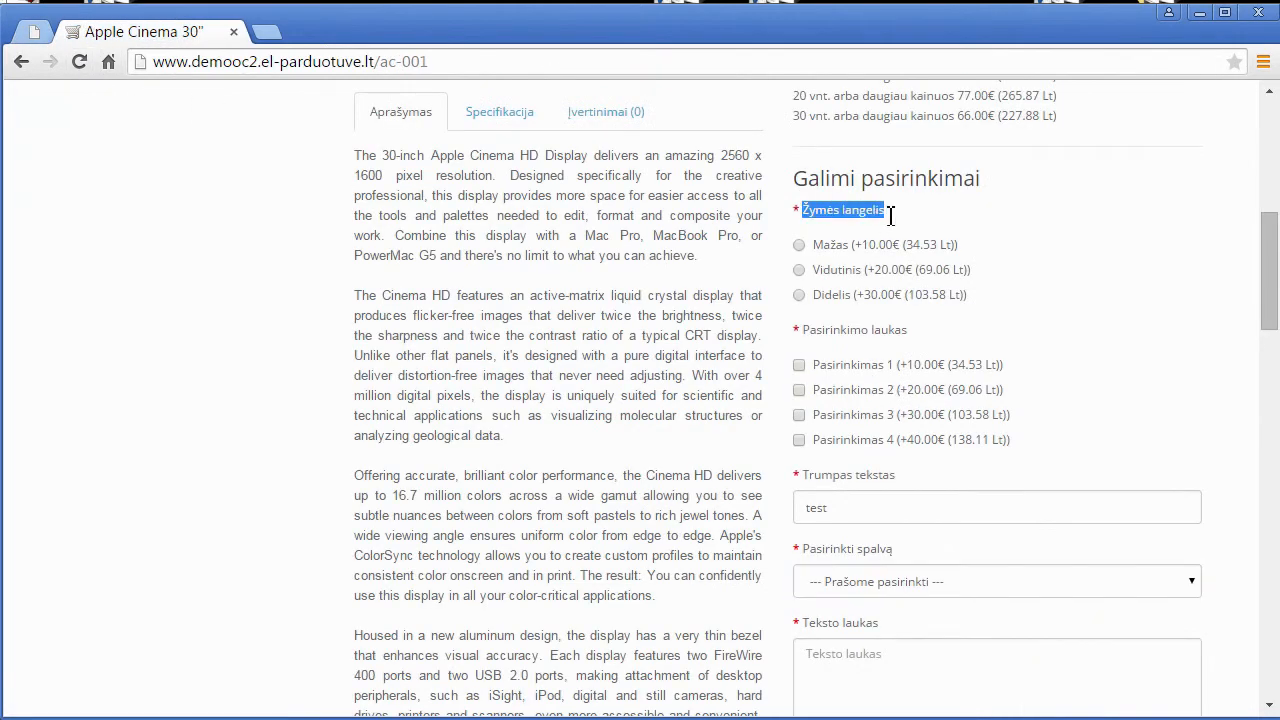
pyautogui.click(799, 245)
pyautogui.click(799, 270)
pyautogui.click(799, 294)
pyautogui.click(799, 246)
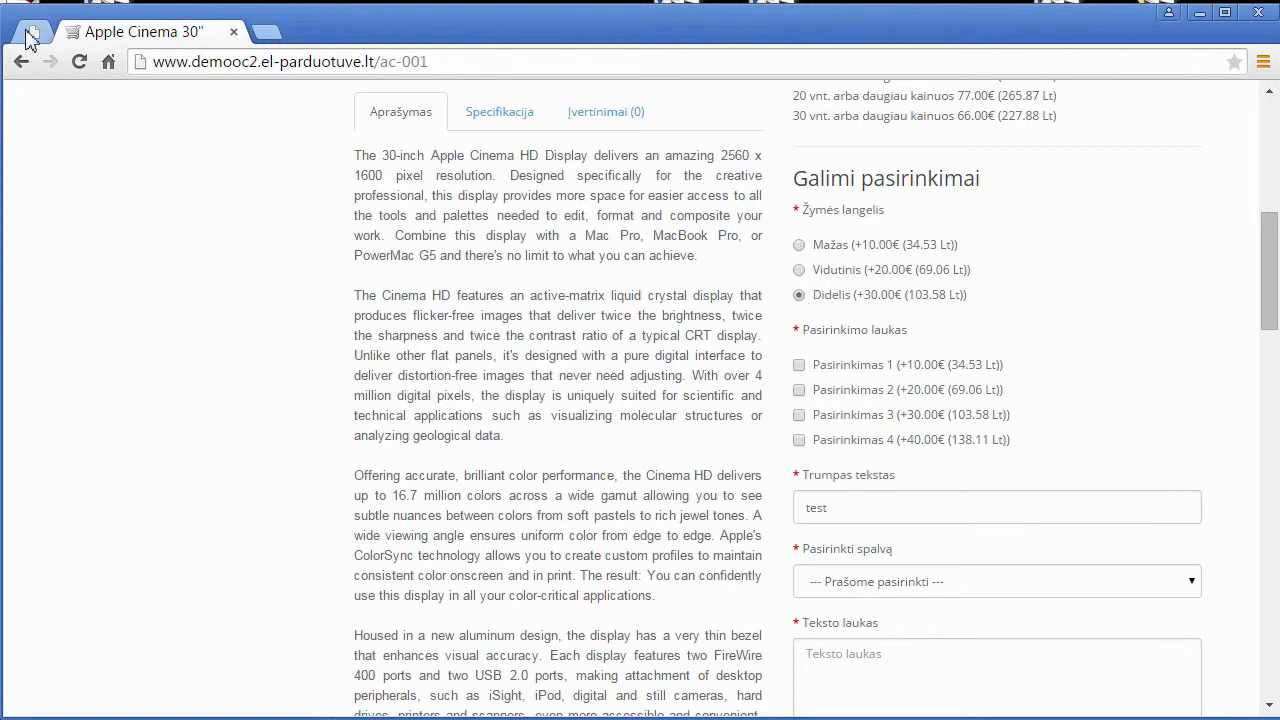
# Go back to the admin option form and set the Tipas of Pasirinkti spalvą to Pasirinkimo laukas.
pyautogui.click(35, 32)
pyautogui.click(578, 367)
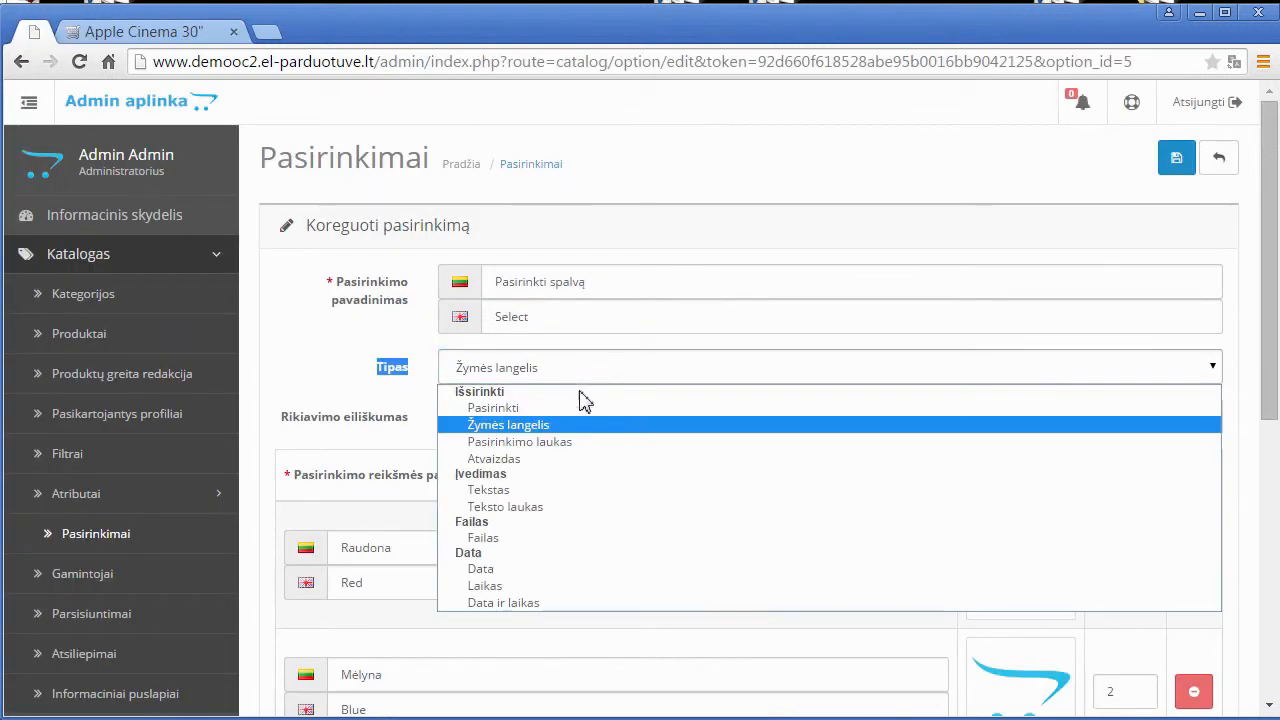
pyautogui.click(585, 442)
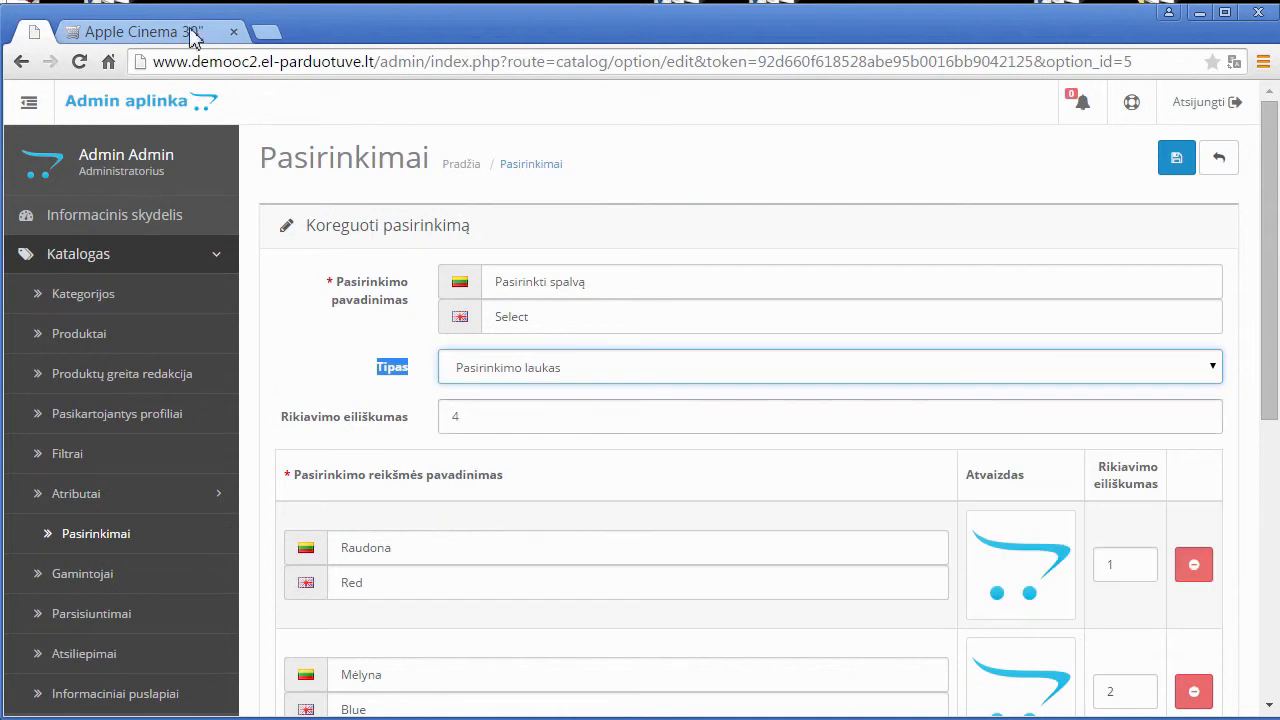
# Switch to the storefront product page and tick Pasirinkimas 1, 2, 3 and 4 under Pasirinkimo laukas.
pyautogui.click(140, 31)
pyautogui.click(822, 365)
pyautogui.click(822, 390)
pyautogui.click(822, 415)
pyautogui.click(822, 440)
# Return to the admin option form and look over the available Tipas choices, keeping Pasirinkimo laukas selected.
pyautogui.click(34, 31)
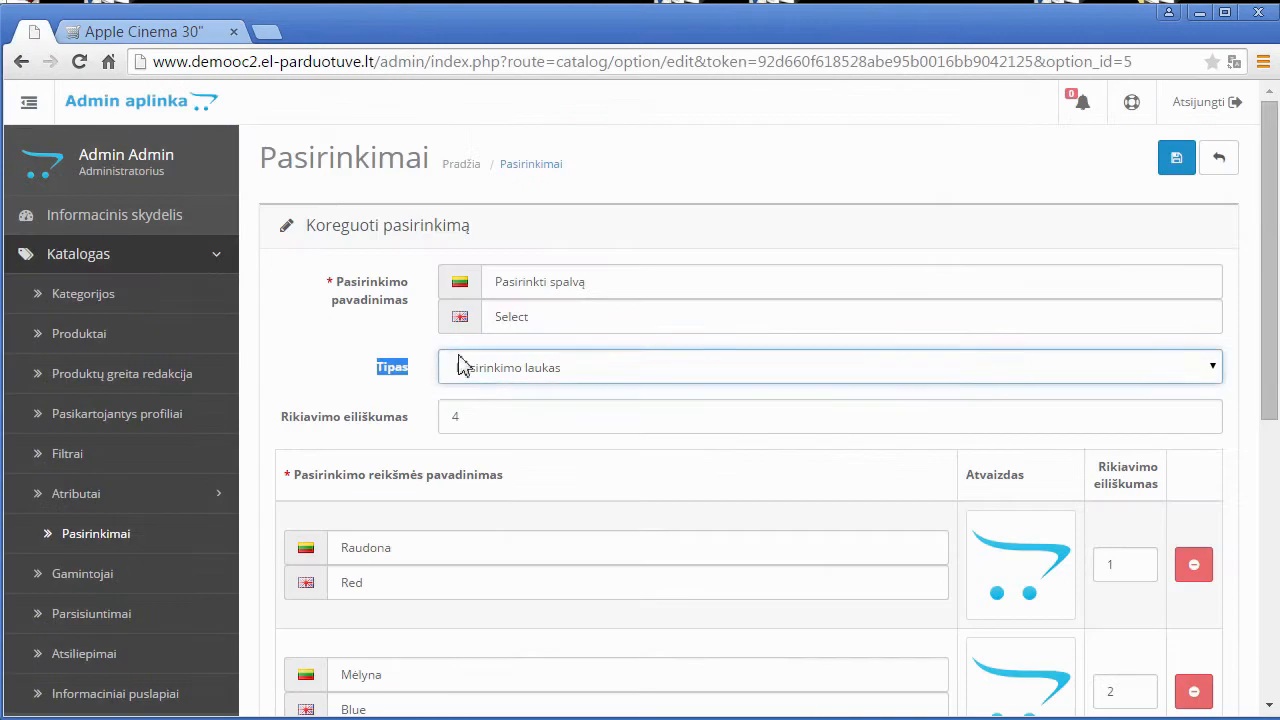
pyautogui.click(513, 380)
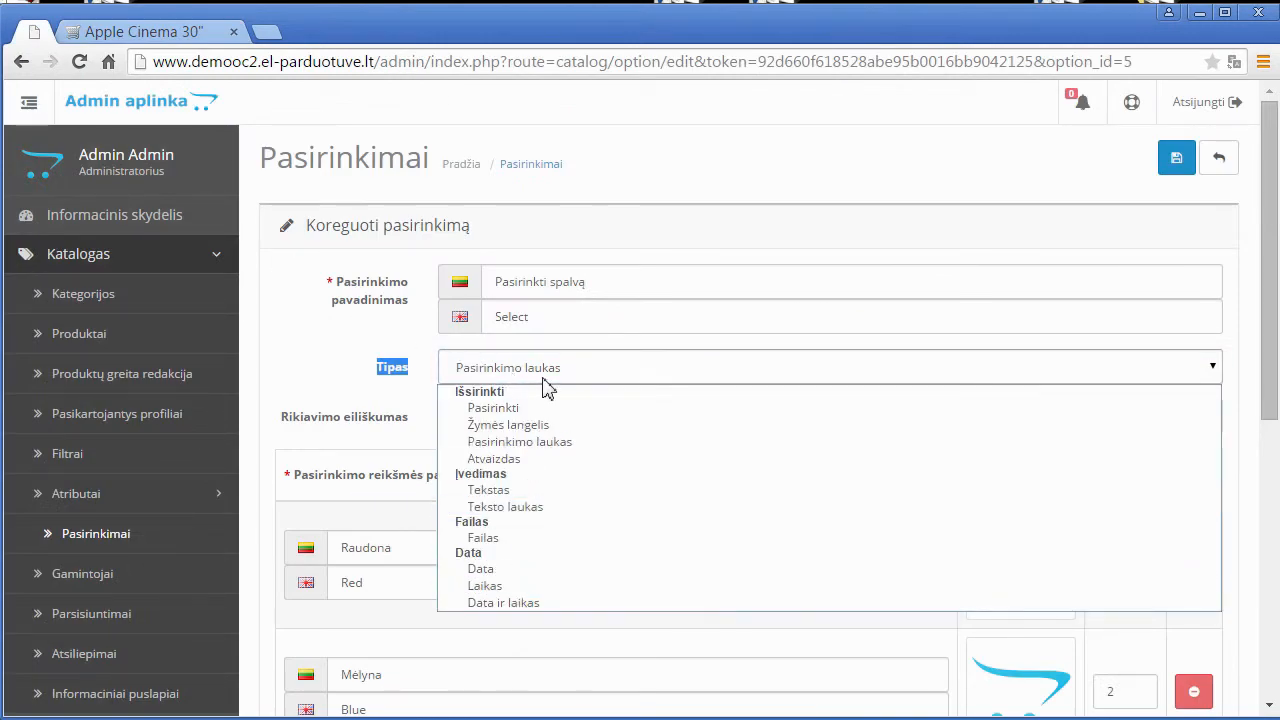
pyautogui.click(560, 447)
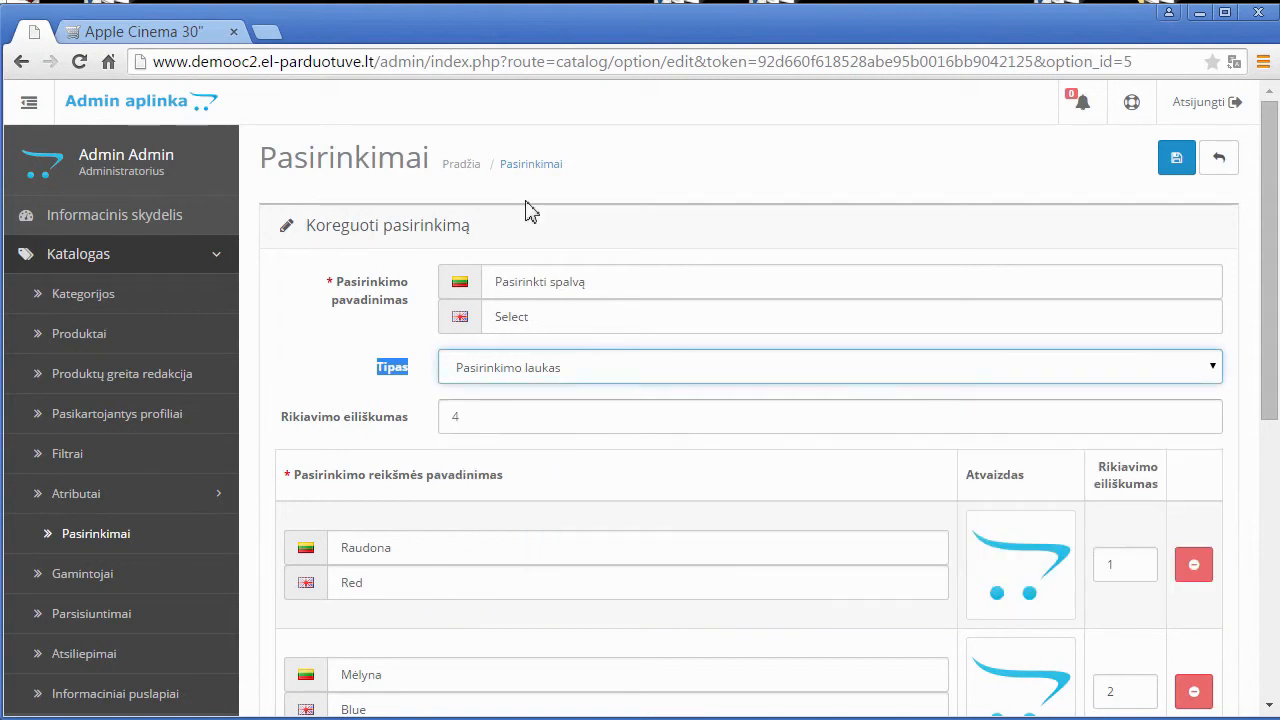
# Switch to the storefront product page and view the colour choices offered under Pasirinkti spalvą.
pyautogui.click(172, 40)
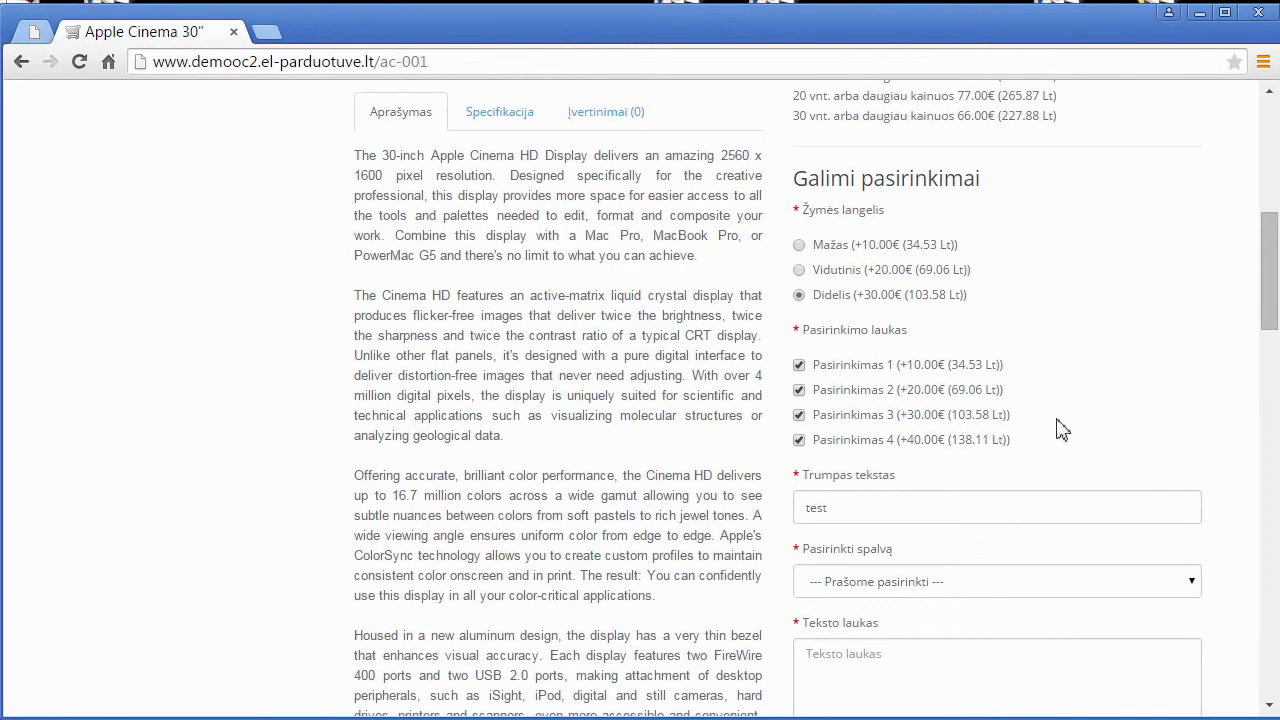
pyautogui.moveTo(897, 343); pyautogui.dragTo(797, 343)
pyautogui.moveTo(896, 549); pyautogui.dragTo(802, 551)
pyautogui.click(918, 583)
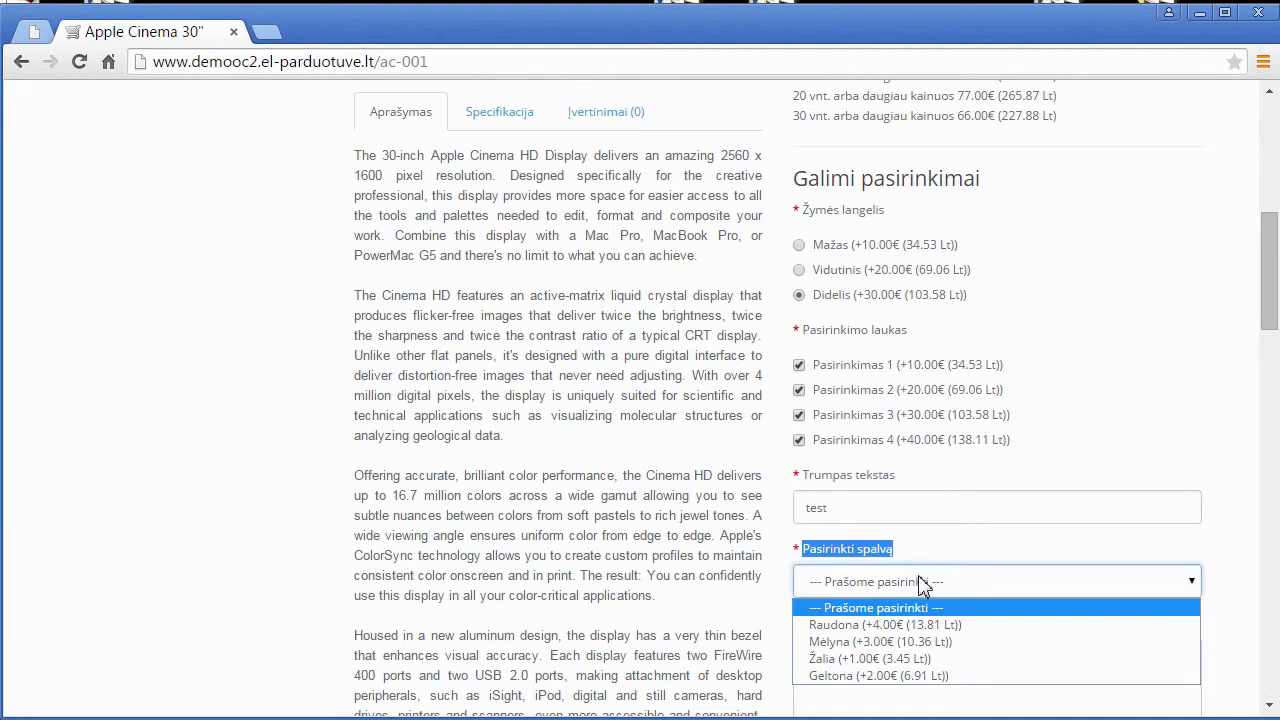
pyautogui.click(939, 586)
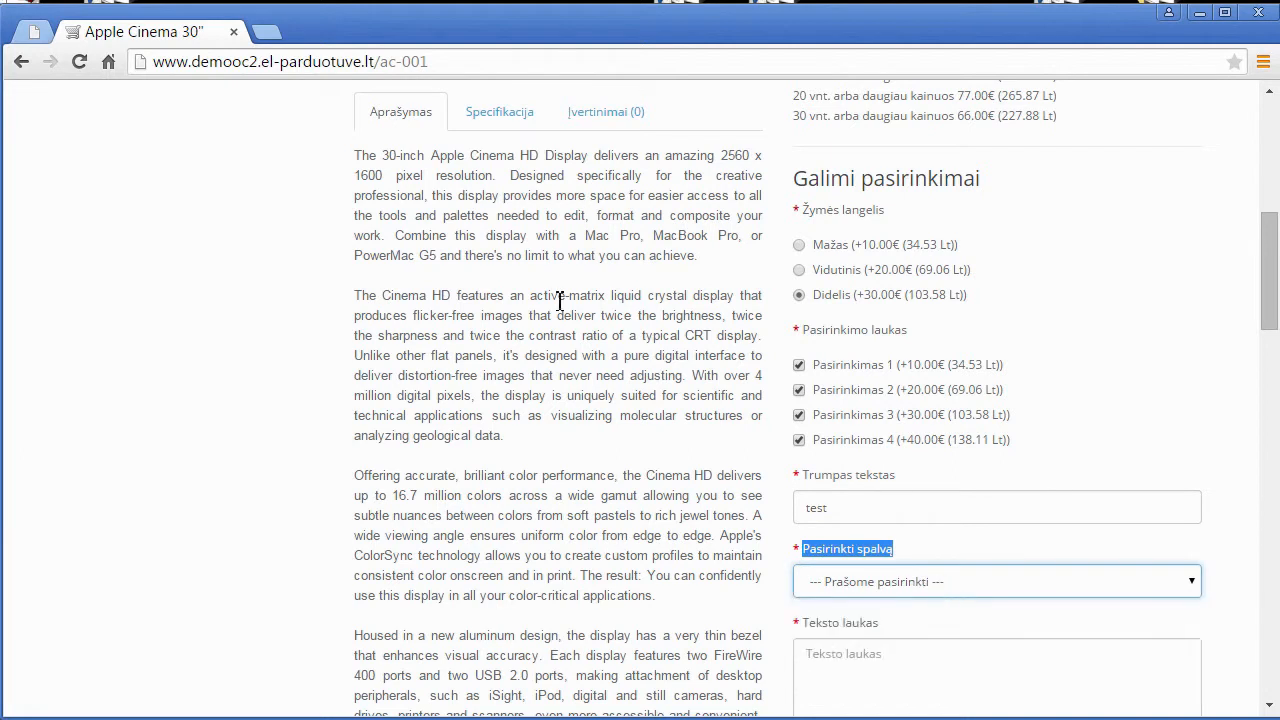
# Go back to the admin option form and set the Tipas of Pasirinkti spalvą to Pasirinkti.
pyautogui.click(24, 32)
pyautogui.click(562, 368)
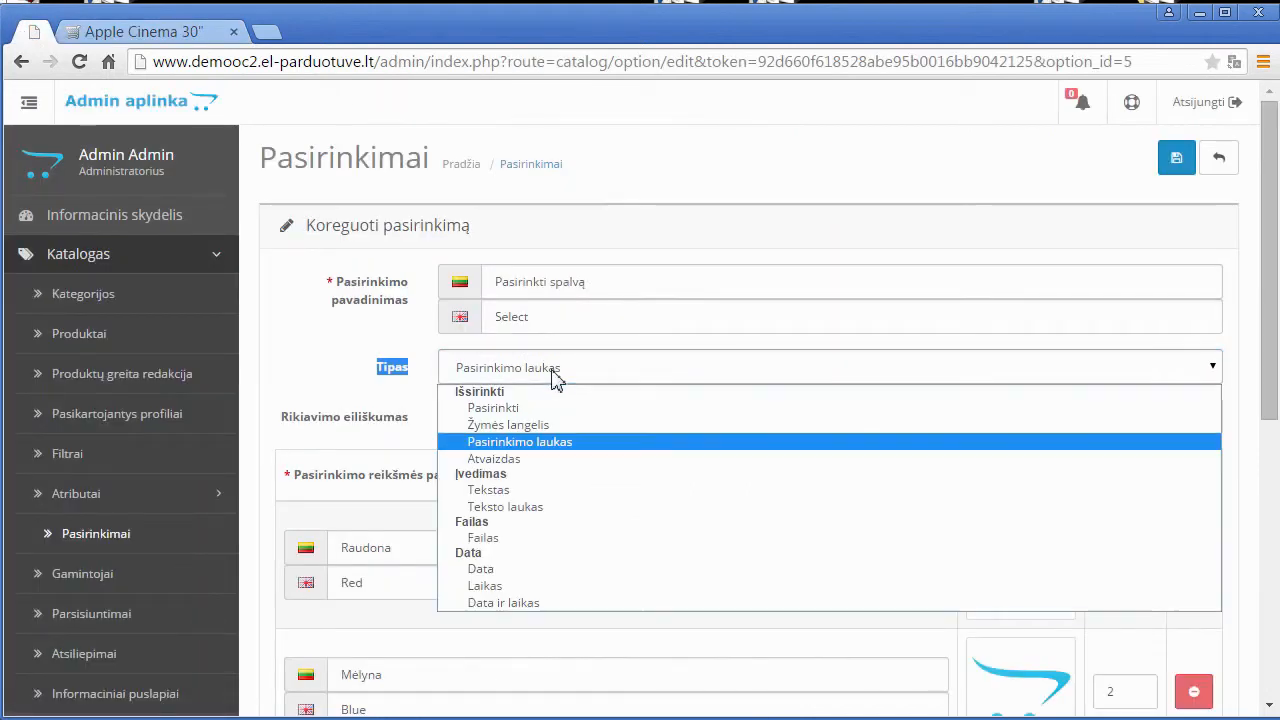
pyautogui.click(587, 408)
# Review the option's value names Raudona, Mėlyna and Žalia in the values table.
pyautogui.scroll(-1, 430, 428)
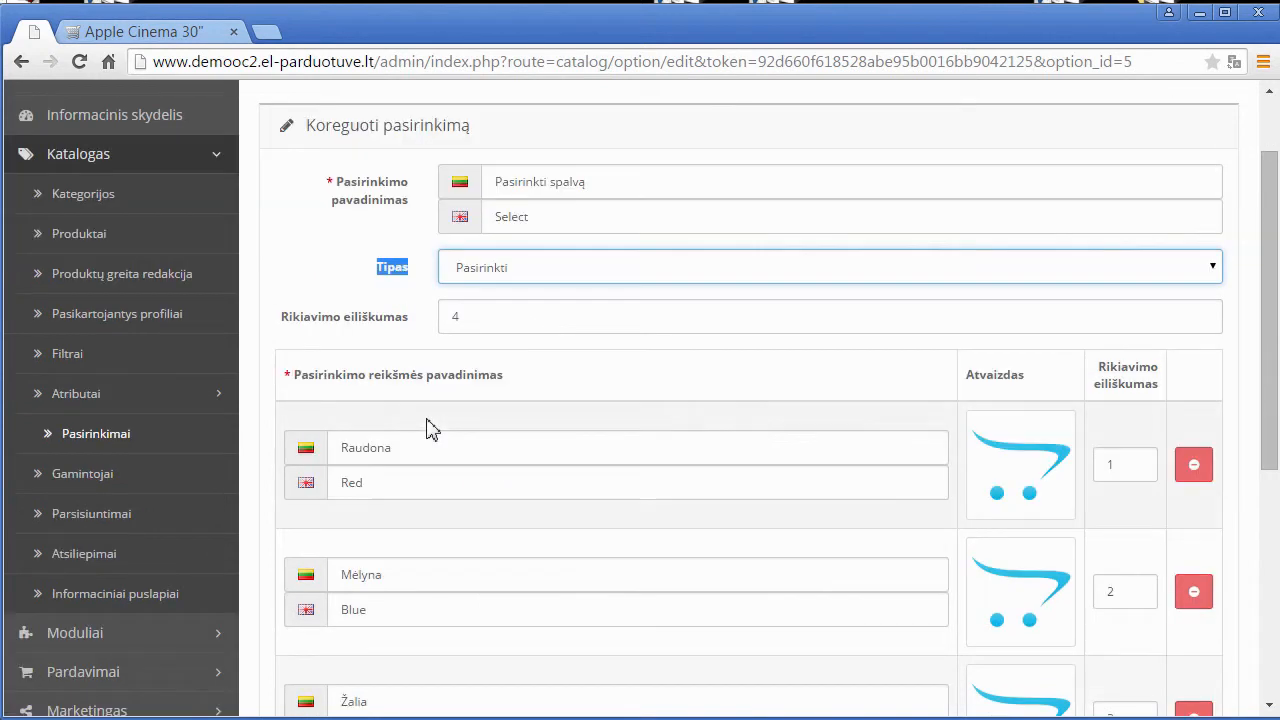
pyautogui.scroll(-1, 430, 428)
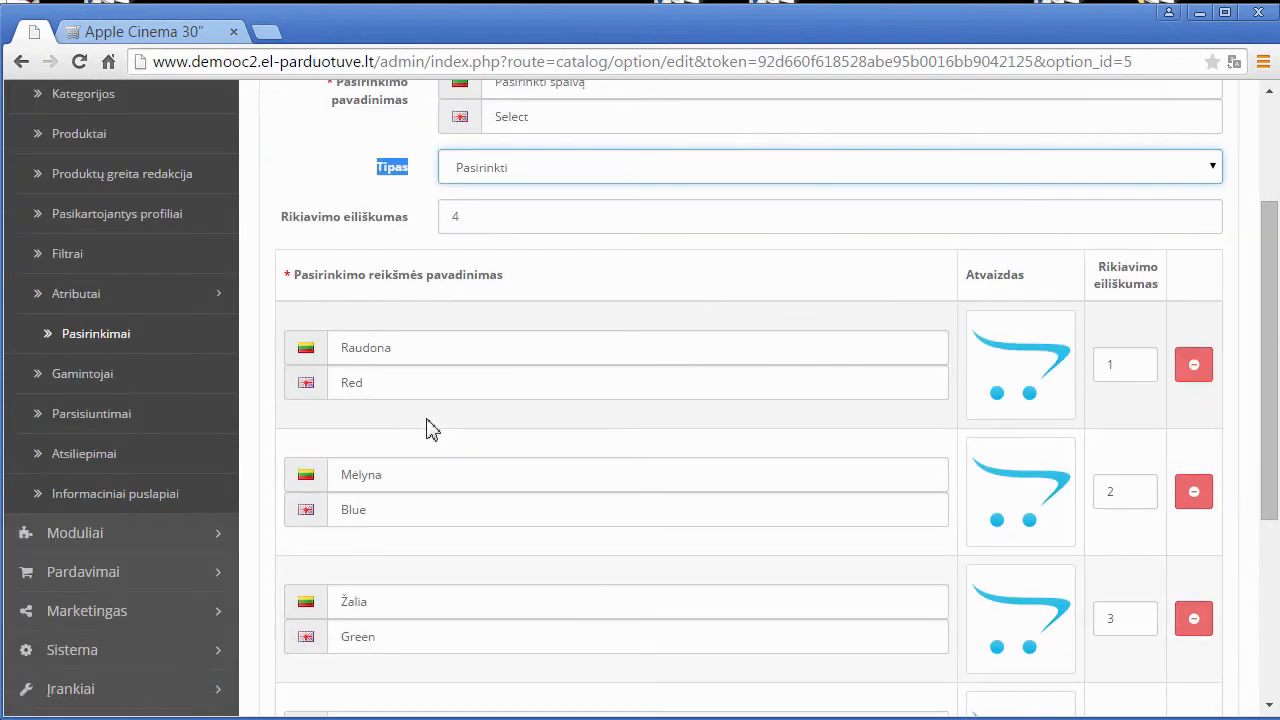
pyautogui.click(389, 352)
pyautogui.click(400, 474)
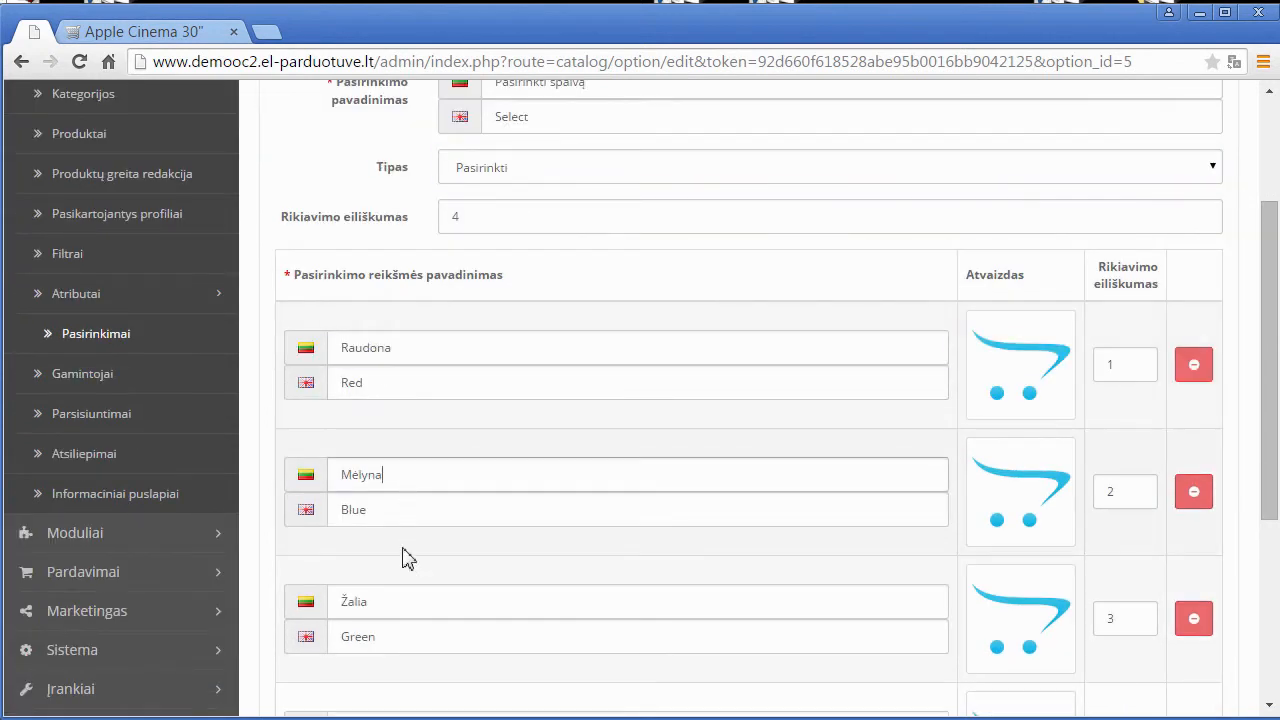
pyautogui.click(409, 600)
pyautogui.scroll(-2, 420, 603)
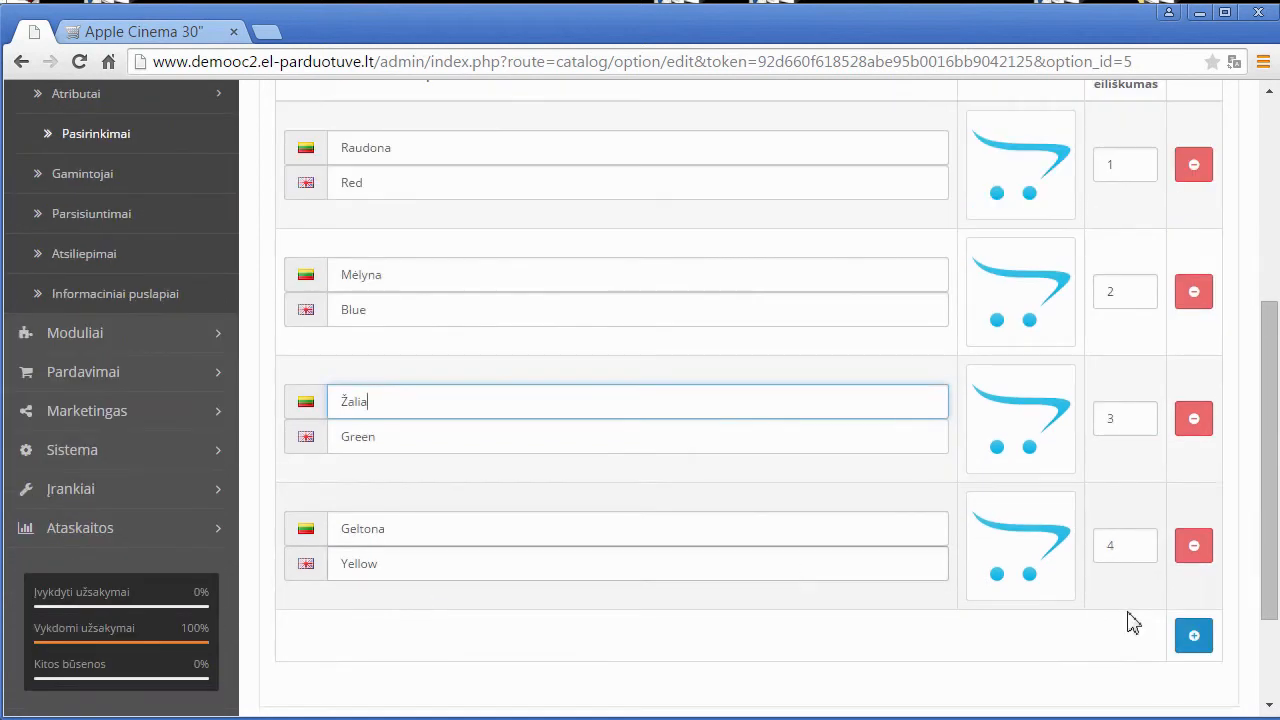
# Add another option value with the Lithuanian name flgkflgkf and the English name dfgdfg.
pyautogui.click(1194, 643)
pyautogui.scroll(-1, 423, 517)
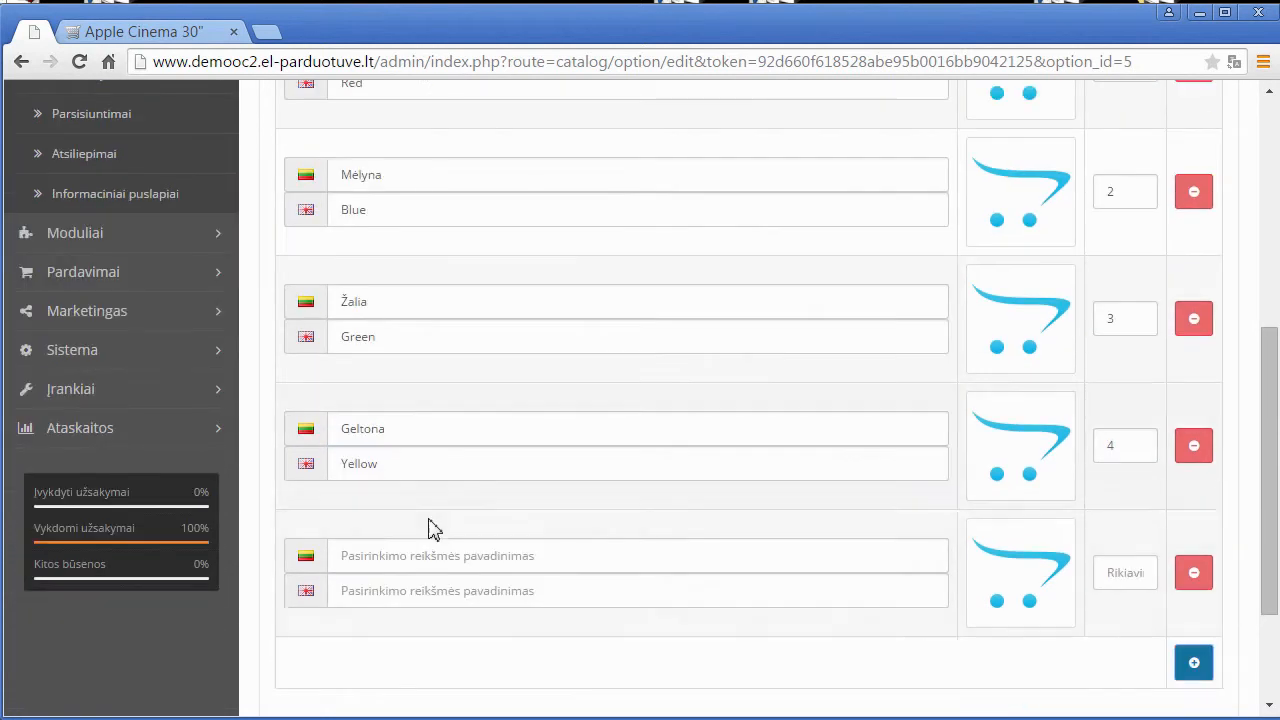
pyautogui.click(422, 546)
pyautogui.click(444, 542)
pyautogui.write('flgkflgkf')
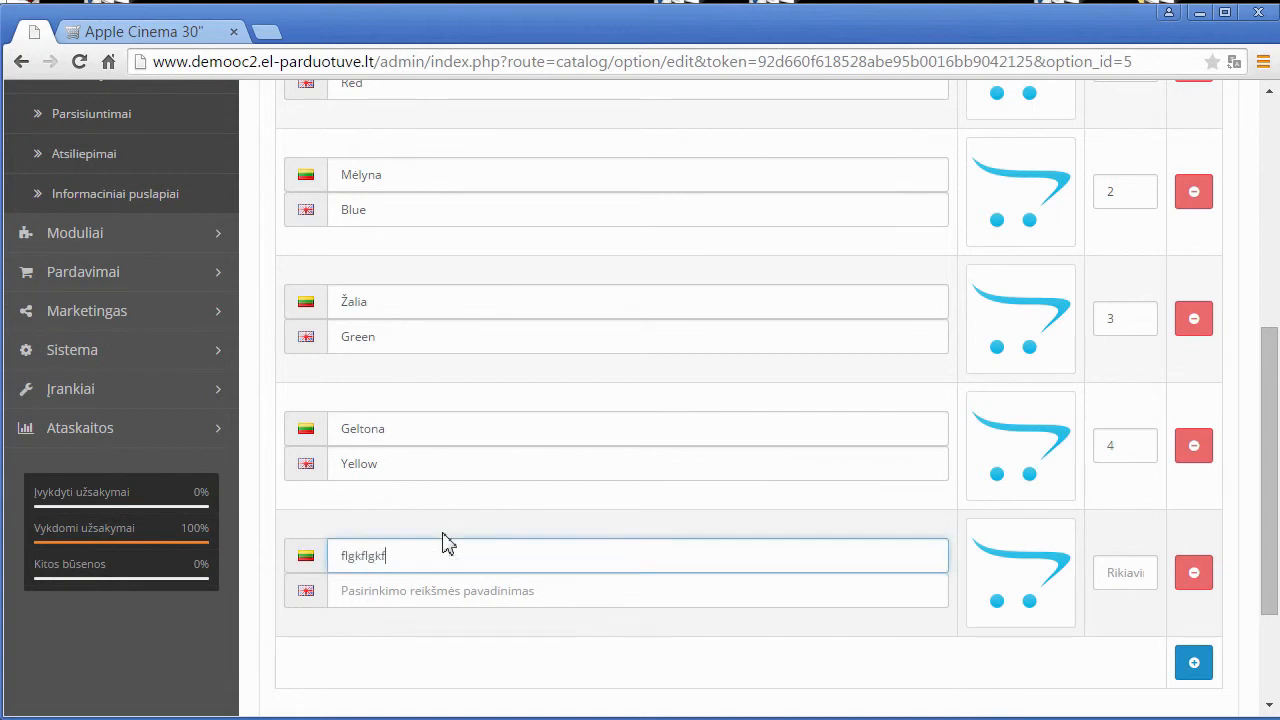
pyautogui.click(432, 598)
pyautogui.write('dfgdfg')
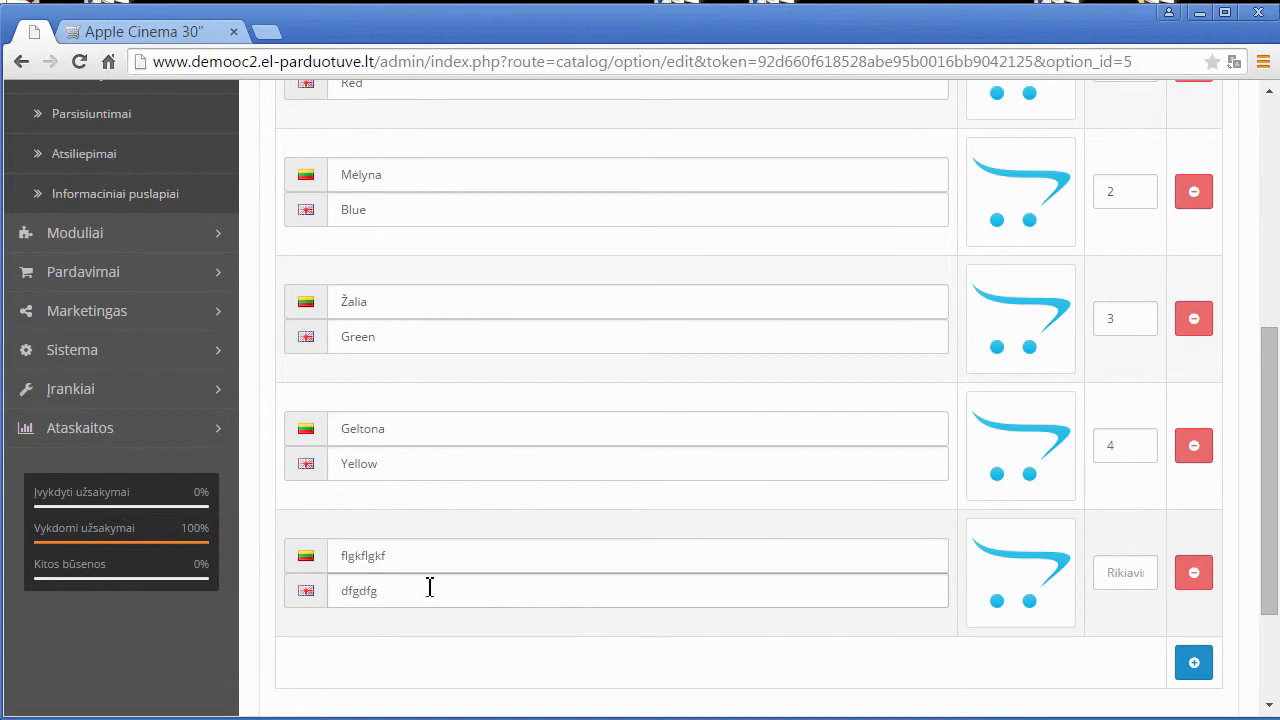
# Leave the option form without saving, open the Pasirinkimai list and highlight the Pasirinkti spalvą entry.
pyautogui.scroll(5, 900, 540)
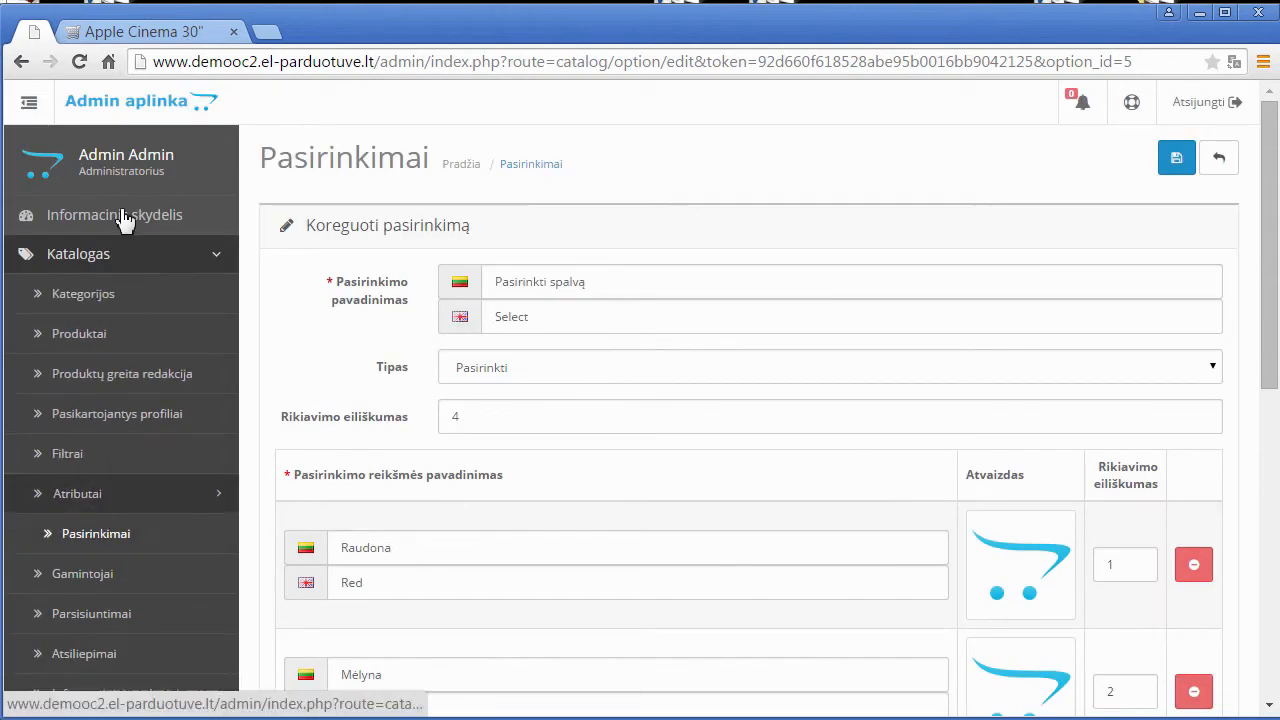
pyautogui.click(87, 268)
pyautogui.click(88, 268)
pyautogui.click(75, 537)
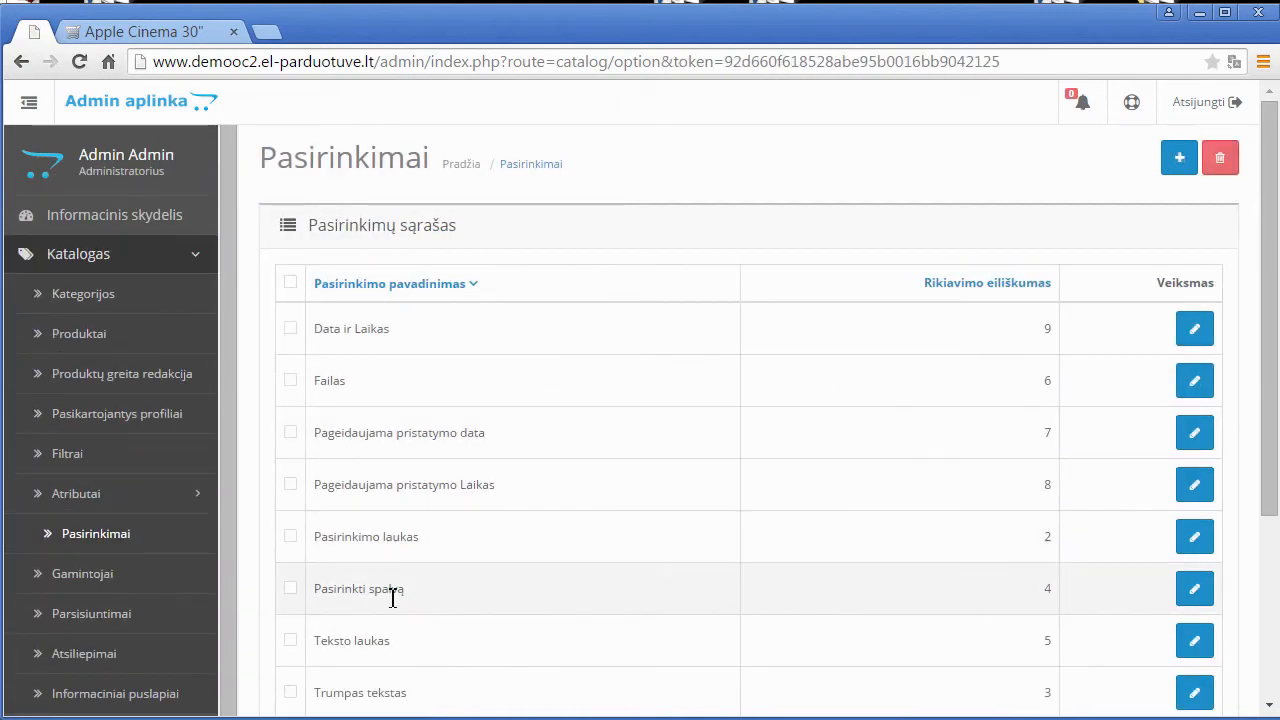
pyautogui.moveTo(405, 590); pyautogui.dragTo(323, 594)
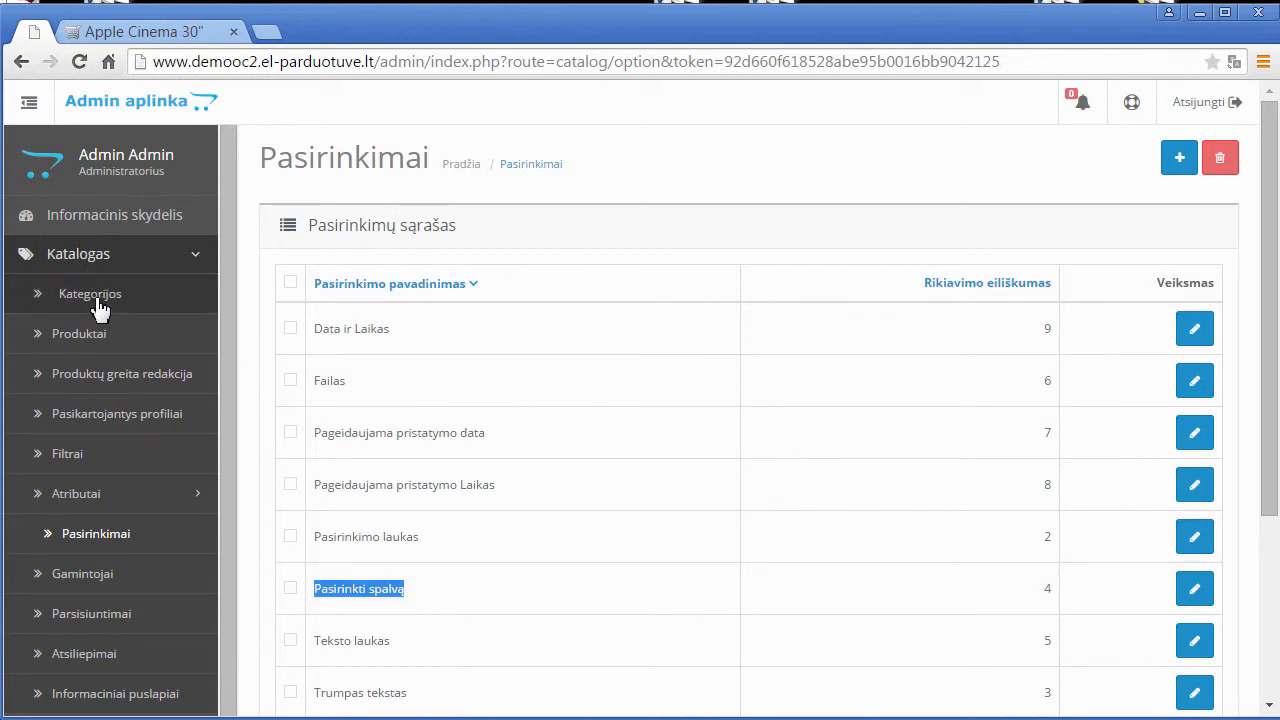
# Open the catalog's product list and open the product Nauja prekė for editing.
pyautogui.click(99, 264)
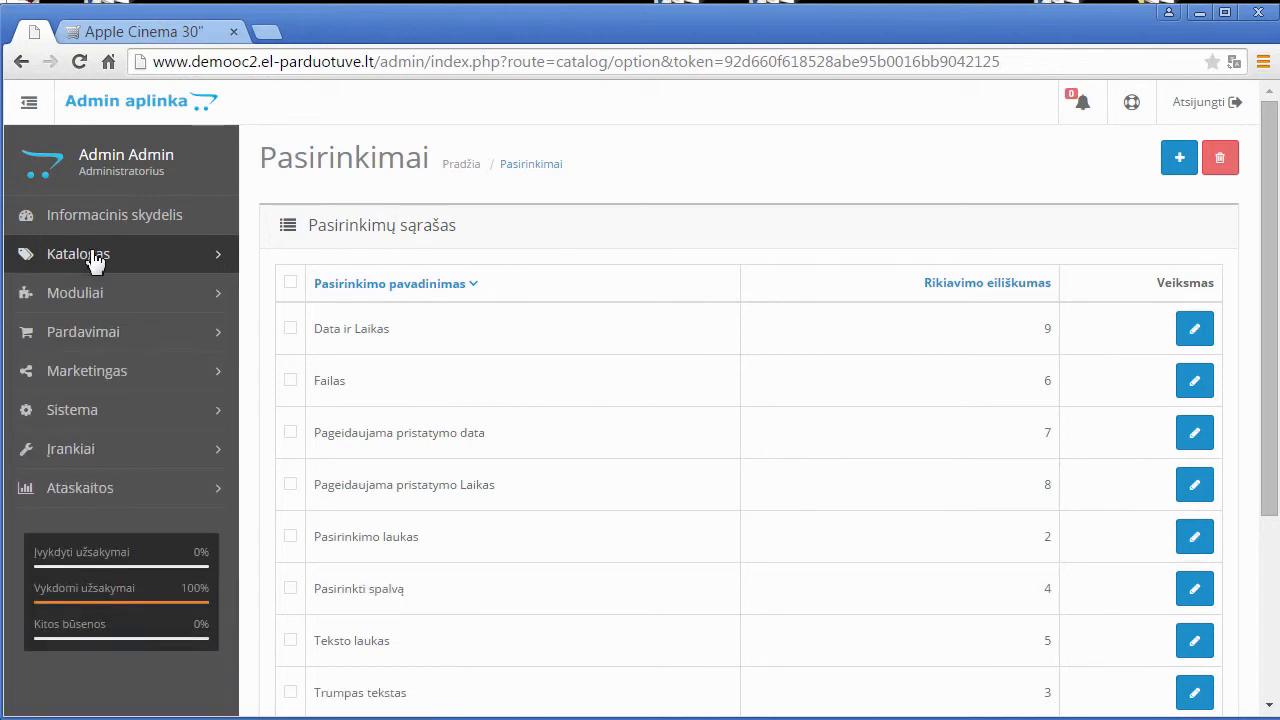
pyautogui.click(95, 262)
pyautogui.click(89, 340)
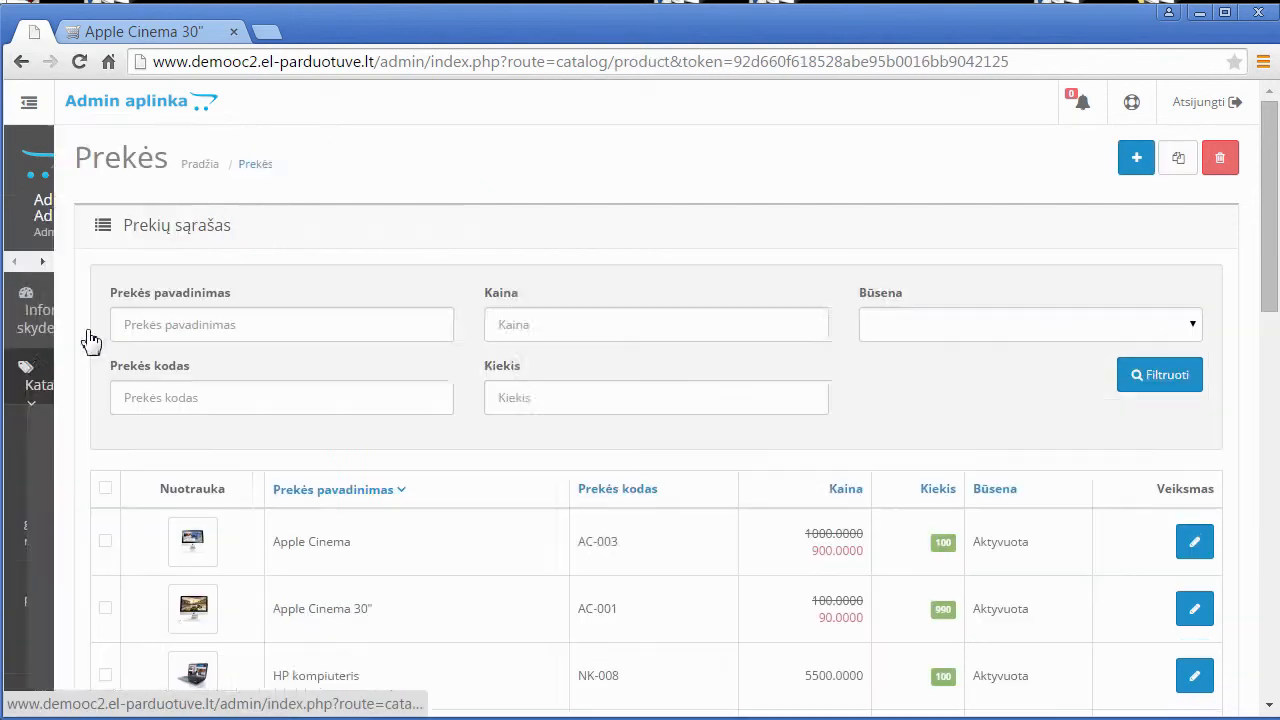
pyautogui.scroll(-3, 603, 360)
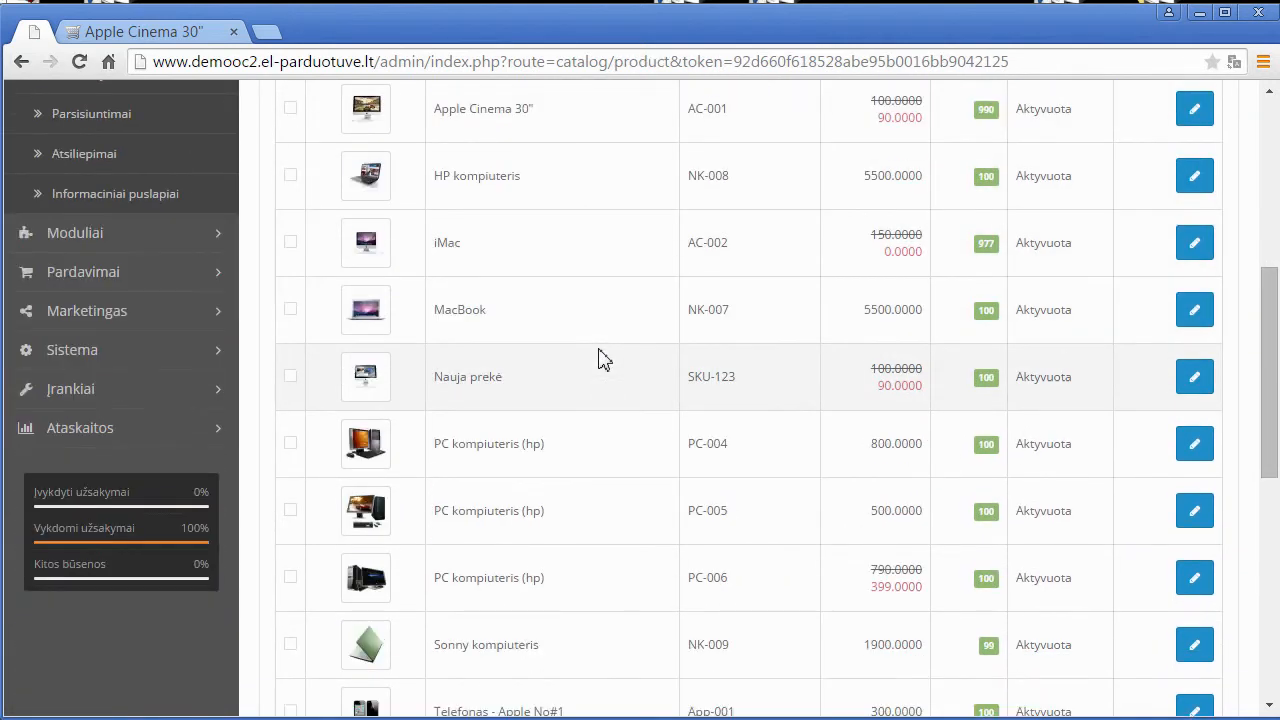
pyautogui.scroll(-5, 603, 360)
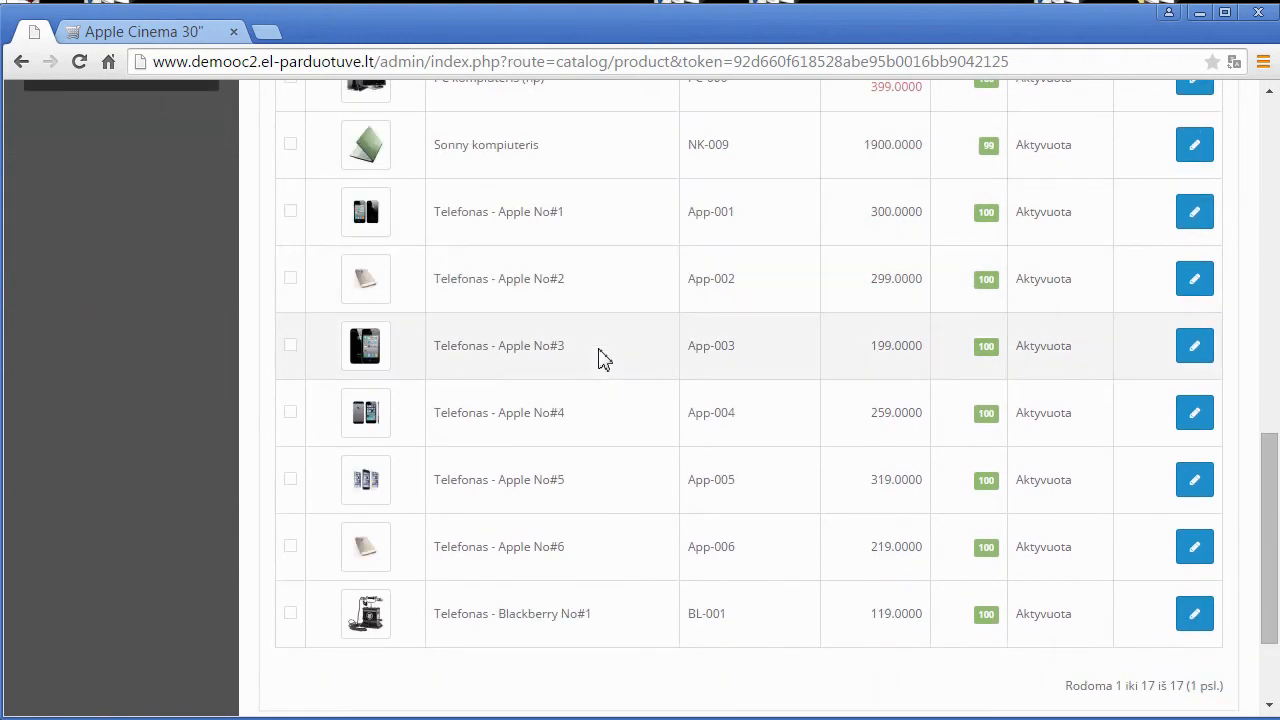
pyautogui.scroll(3, 603, 360)
pyautogui.scroll(2, 603, 360)
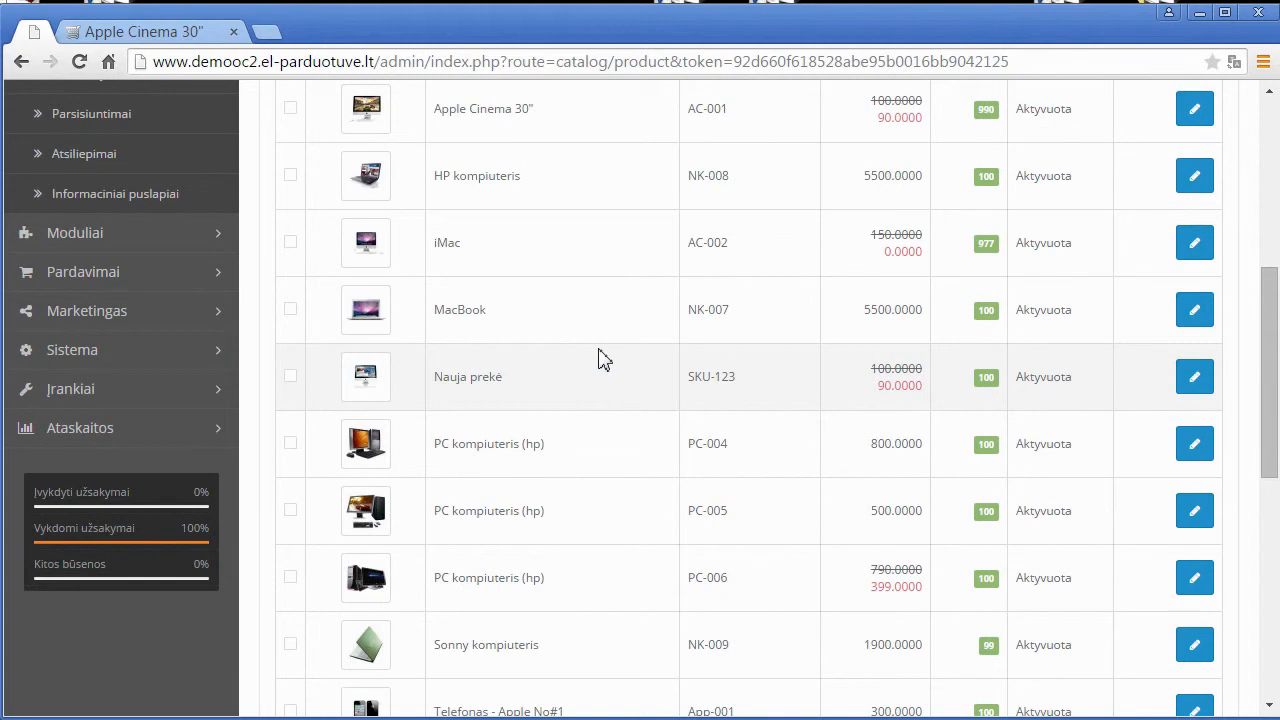
pyautogui.scroll(2, 603, 360)
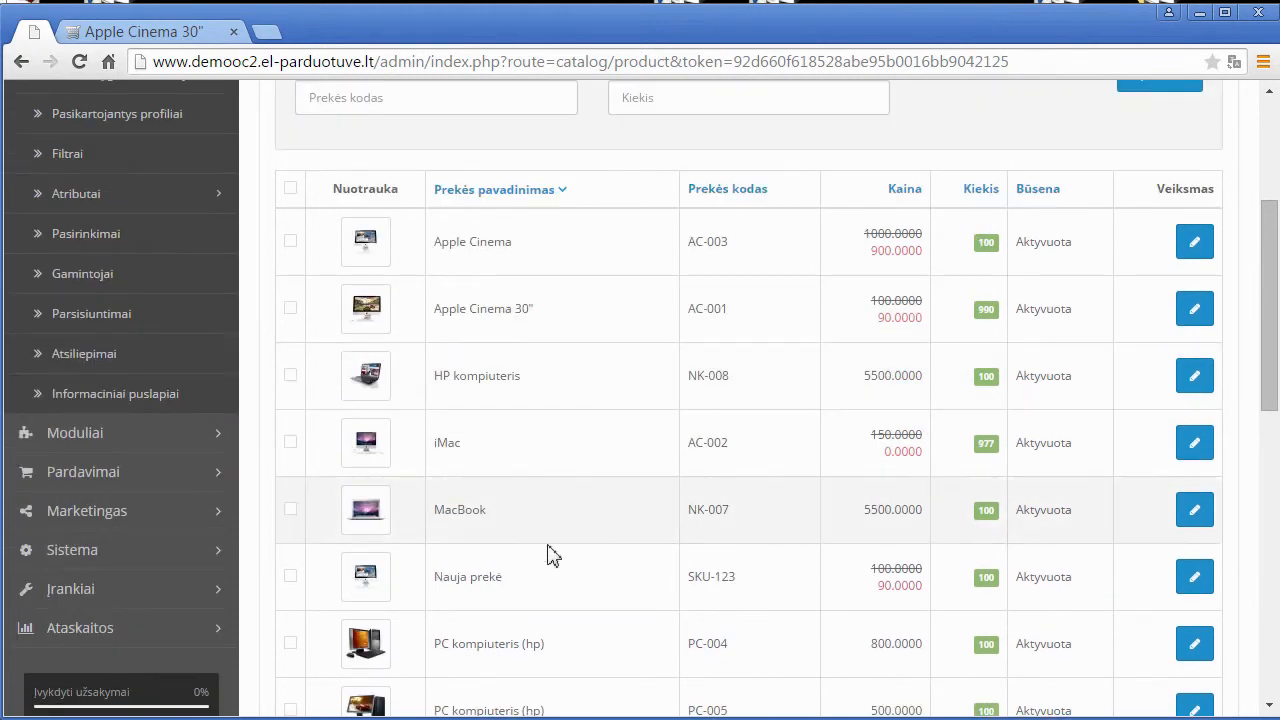
pyautogui.click(1195, 591)
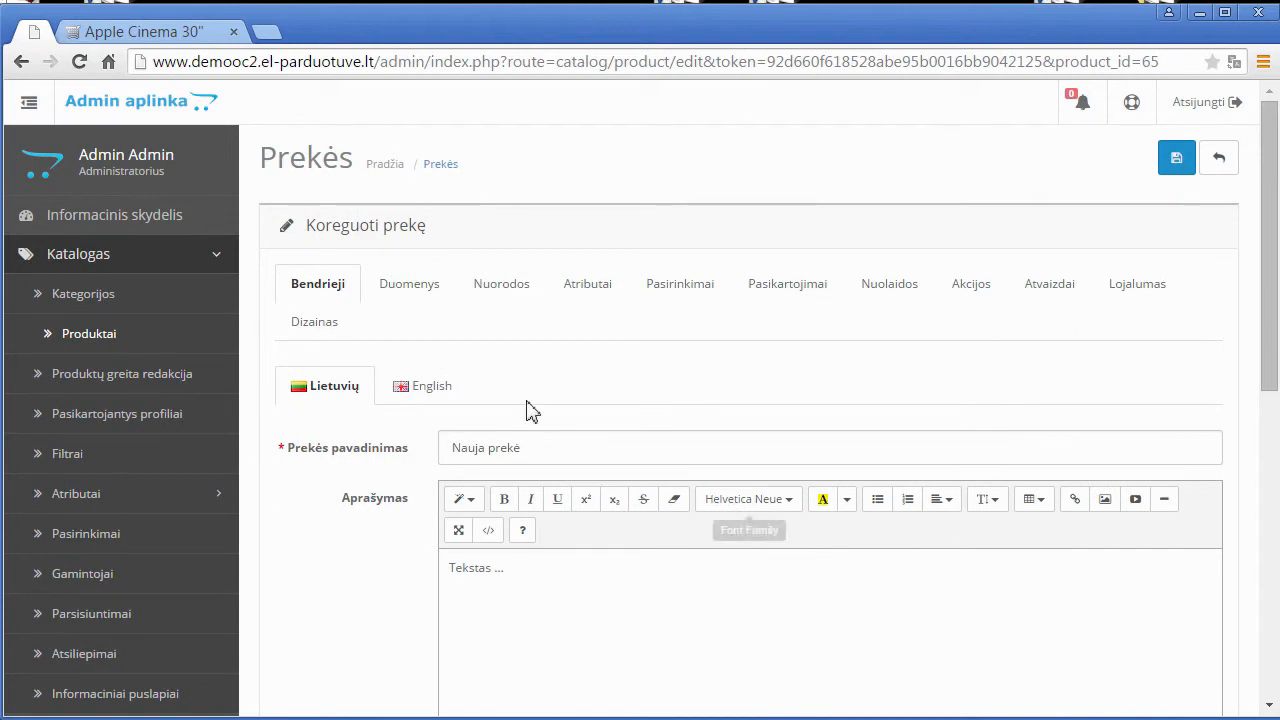
# Find Pasirinkti spalvą with the text pas and add it to the product's Pasirinkimai.
pyautogui.click(680, 291)
pyautogui.click(345, 393)
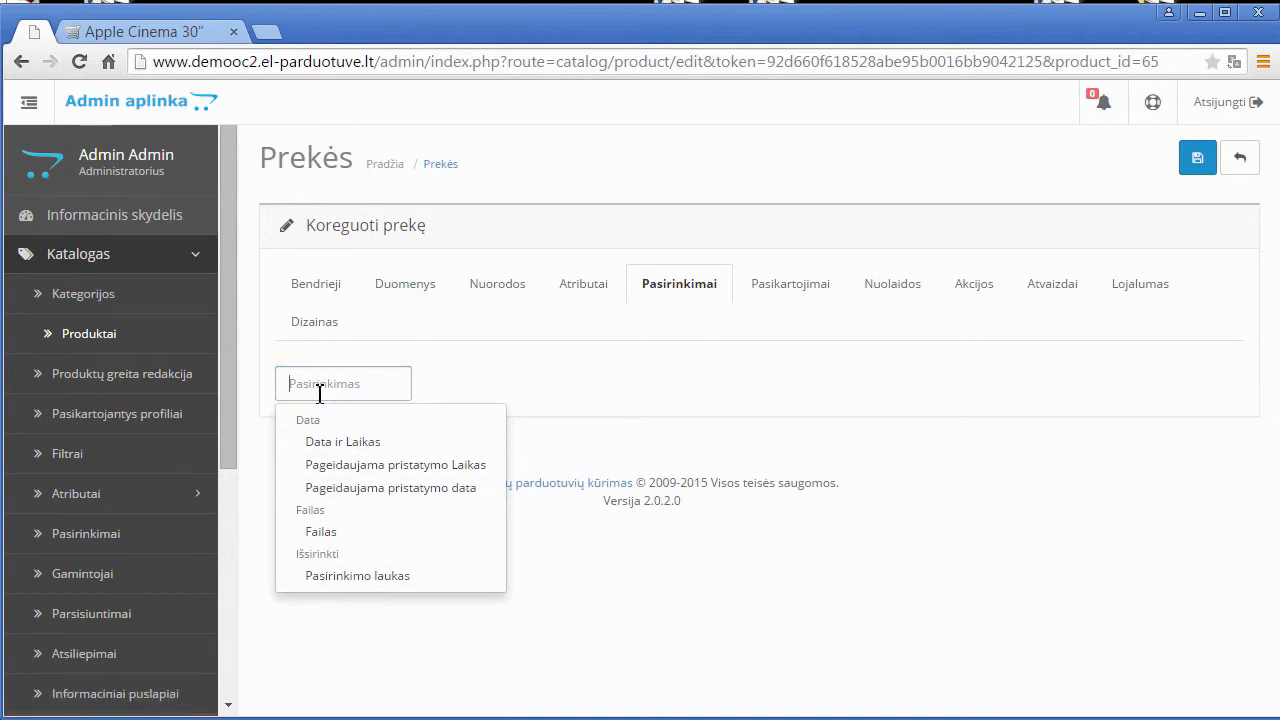
pyautogui.write('s')
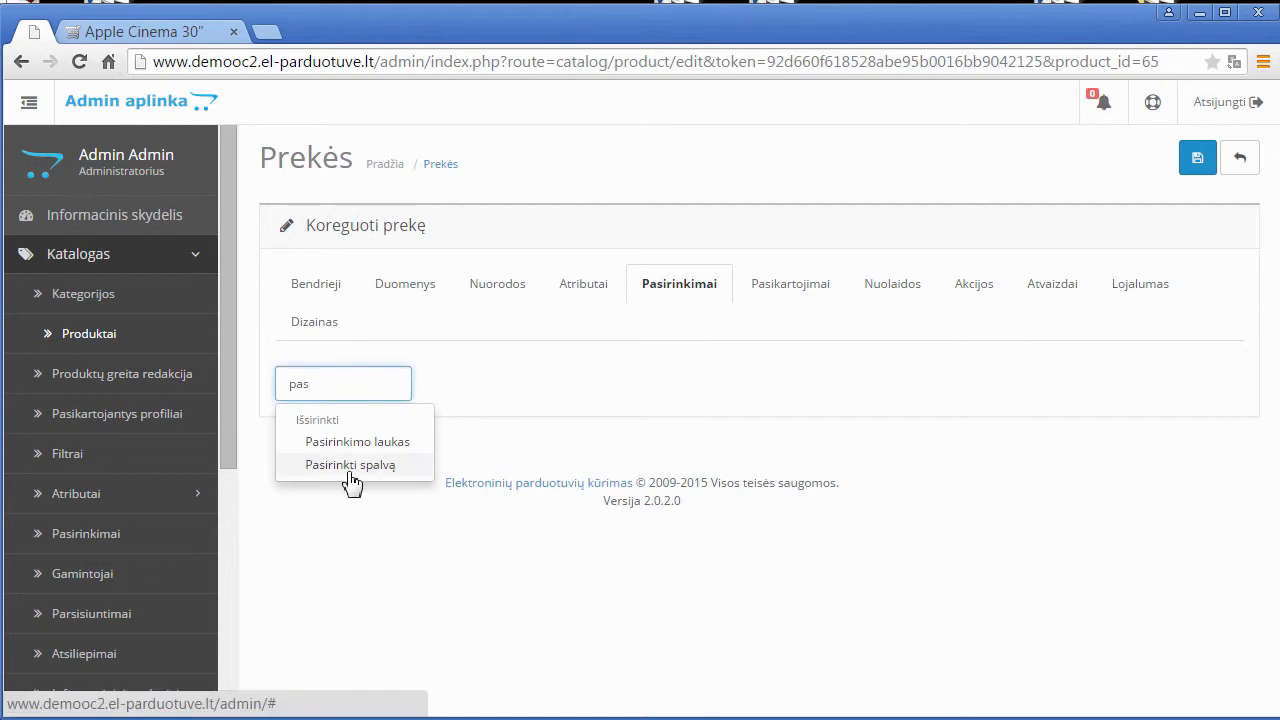
pyautogui.moveTo(326, 395); pyautogui.dragTo(240, 395)
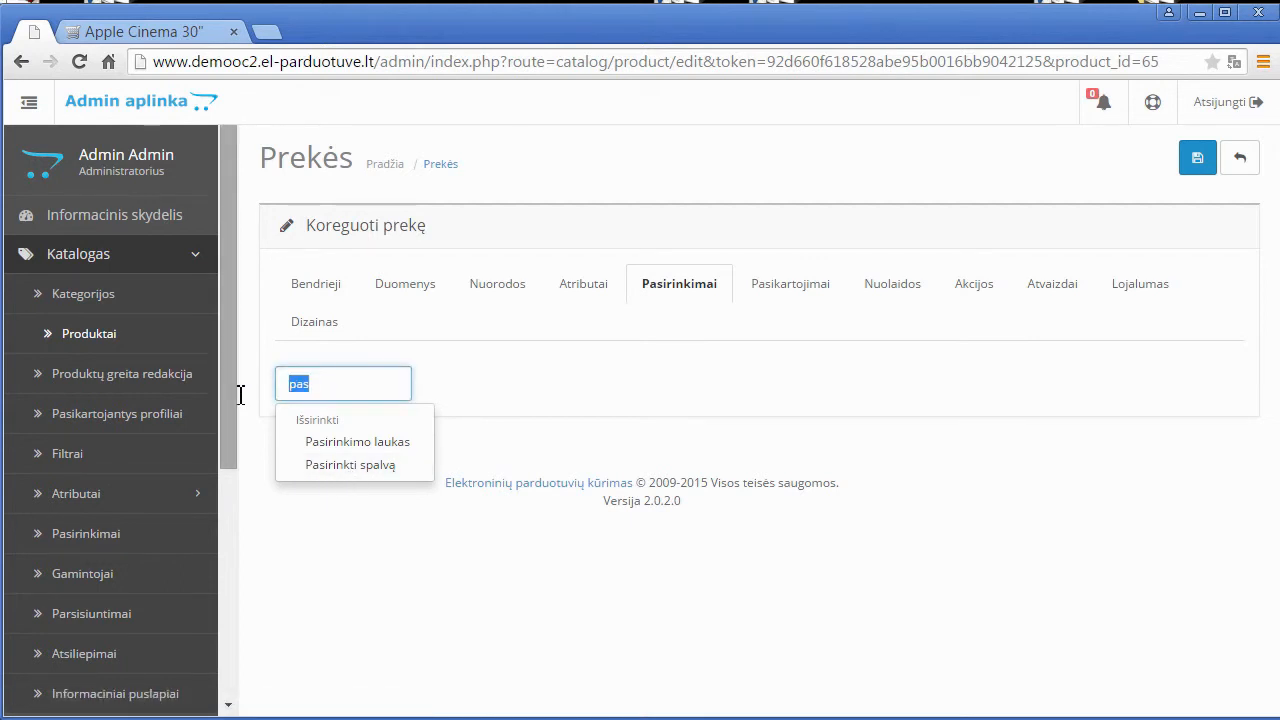
pyautogui.click(358, 466)
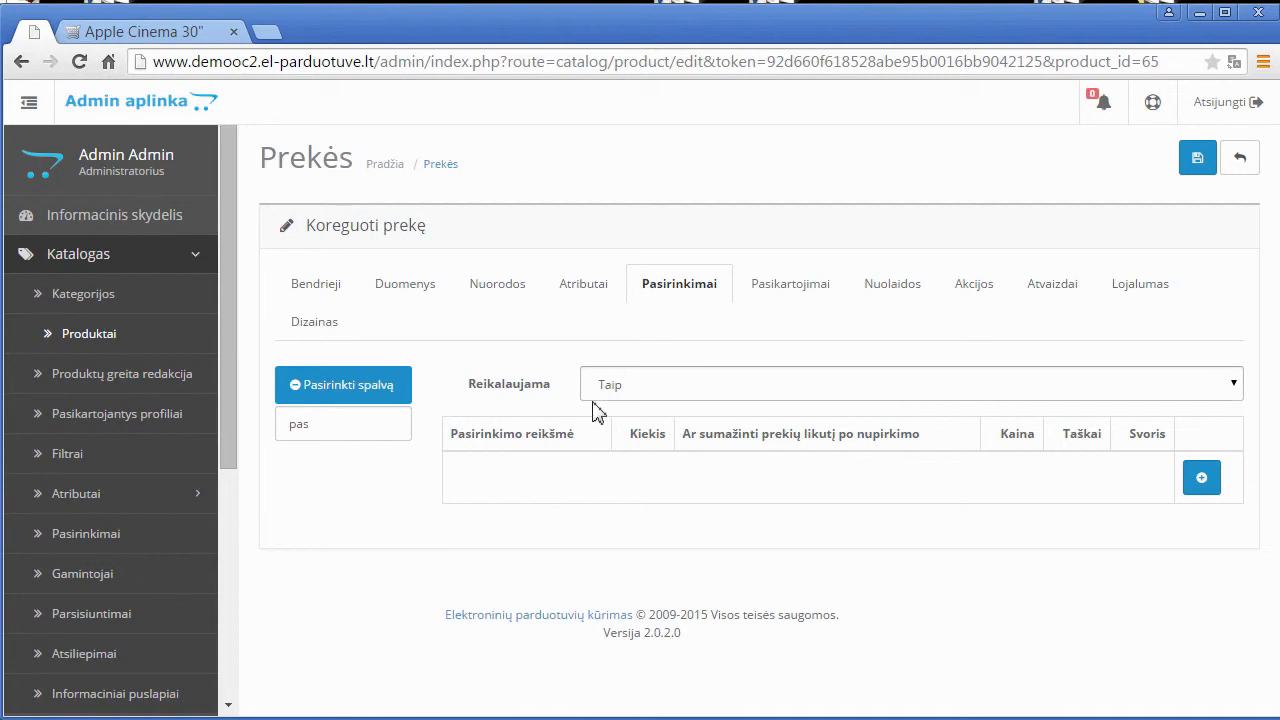
# Try the Reikalaujama choices for Pasirinkti spalvą, leave it at Taip and highlight the setting's label.
pyautogui.click(632, 393)
pyautogui.click(633, 429)
pyautogui.click(640, 394)
pyautogui.click(634, 411)
pyautogui.moveTo(477, 382); pyautogui.dragTo(548, 383)
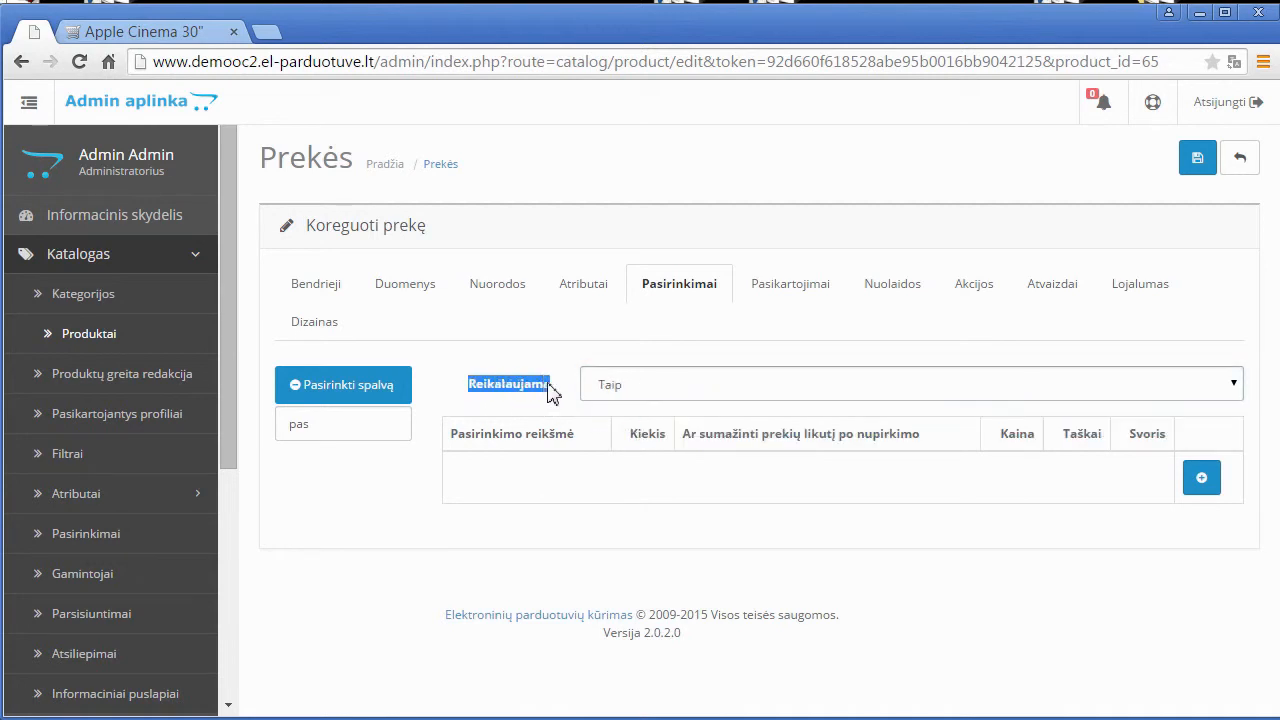
# Switch to the storefront product page and examine the required-field mark beside Pasirinkti spalvą.
pyautogui.click(147, 40)
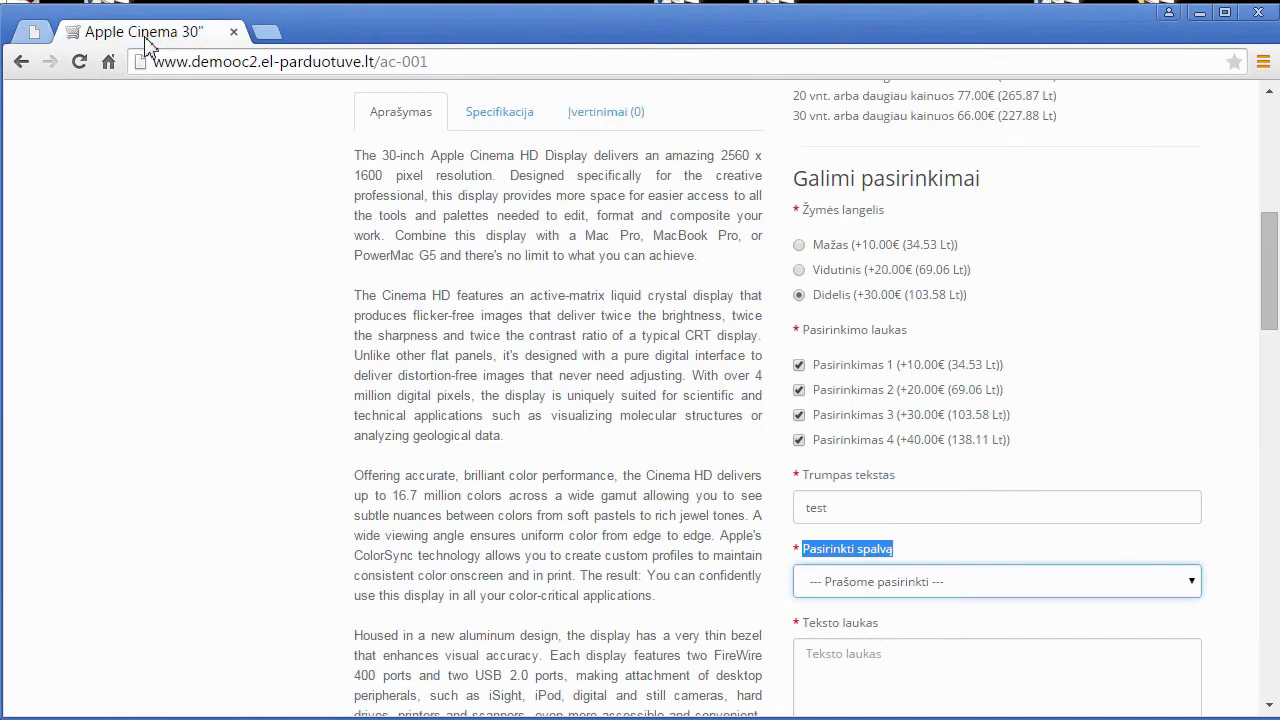
pyautogui.moveTo(804, 549); pyautogui.dragTo(808, 550)
pyautogui.click(806, 550)
# Return to the admin product form, add a Pasirinkti spalvą value row with Geltona selected, and collapse the side navigation.
pyautogui.click(48, 36)
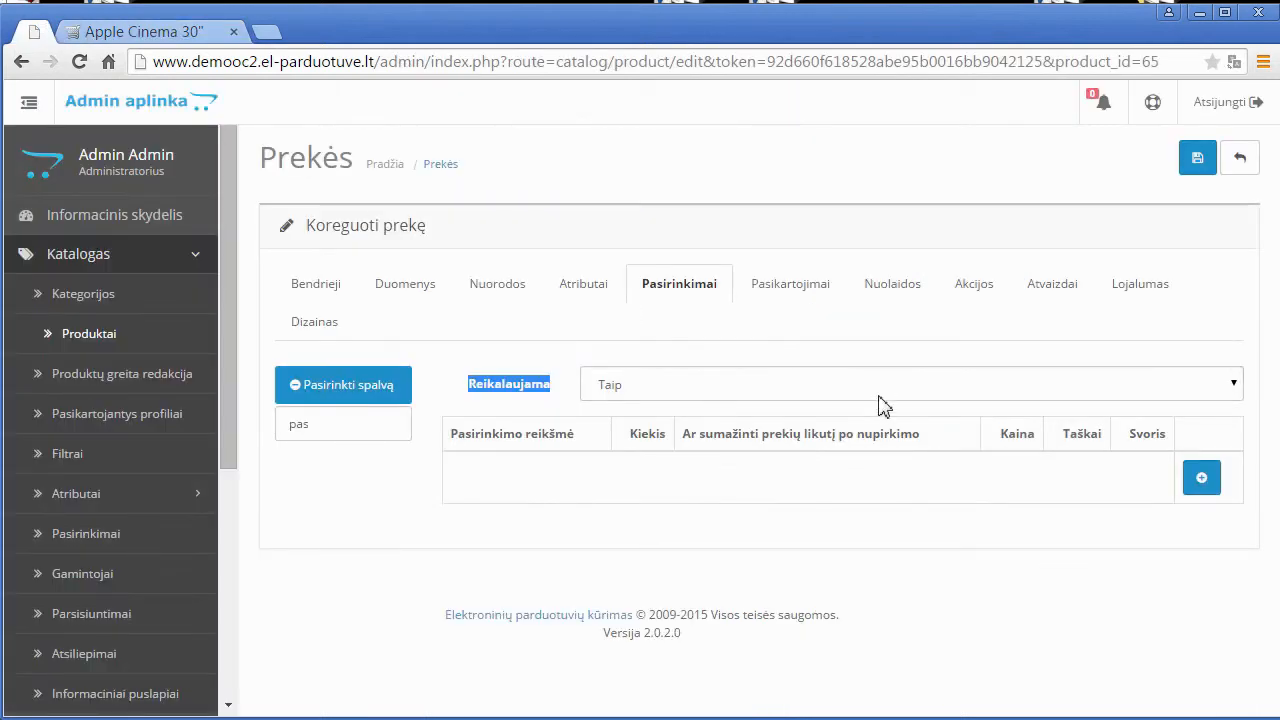
pyautogui.click(1201, 480)
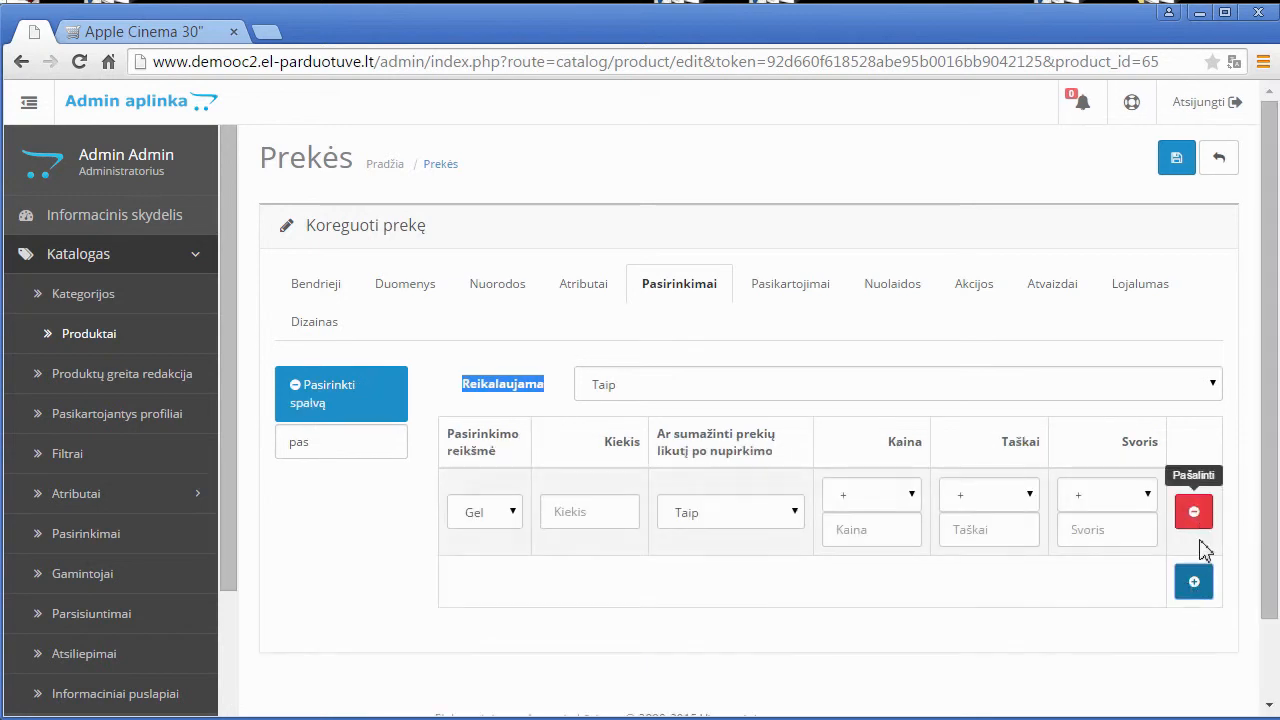
pyautogui.scroll(-1, 514, 527)
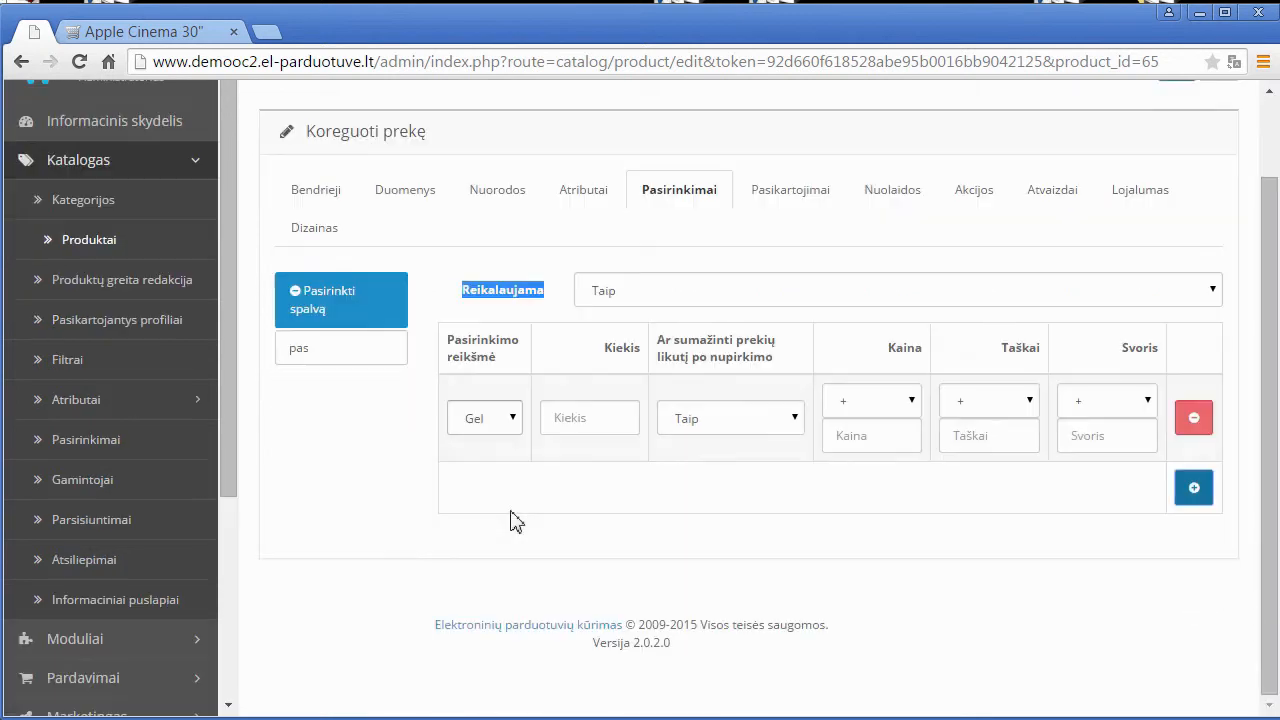
pyautogui.click(516, 428)
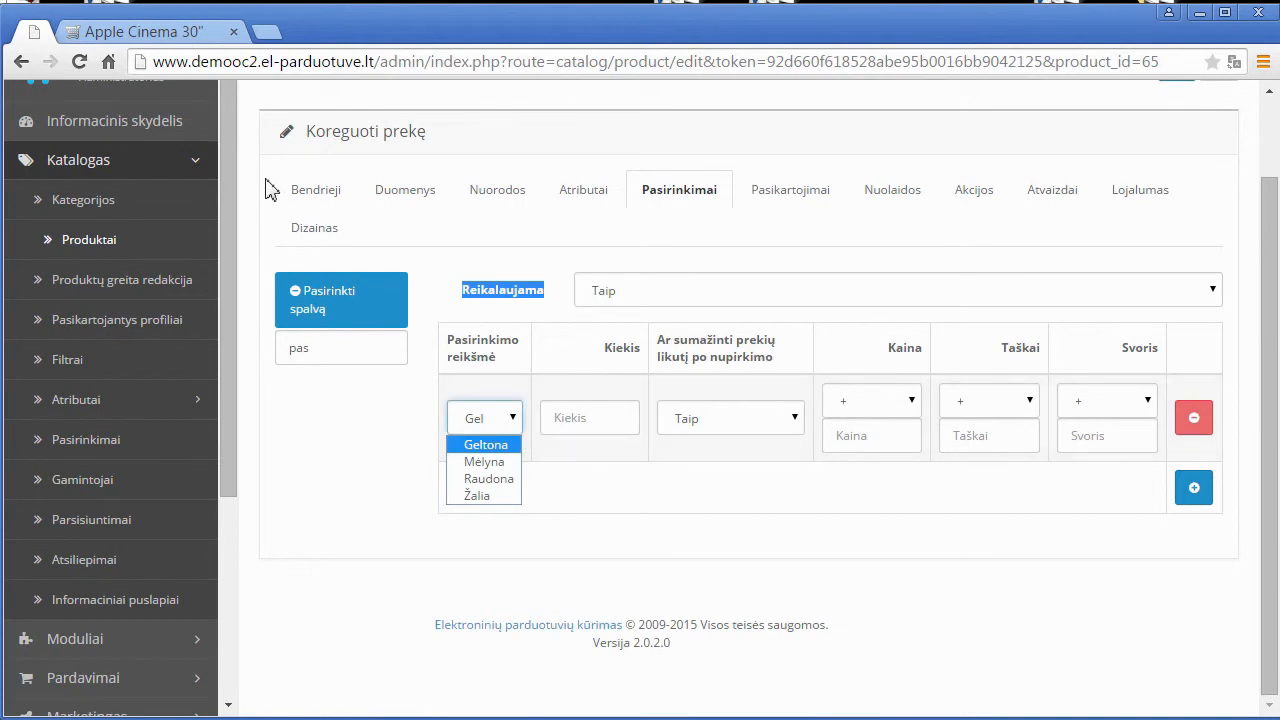
pyautogui.click(518, 444)
pyautogui.scroll(1, 360, 280)
pyautogui.click(27, 106)
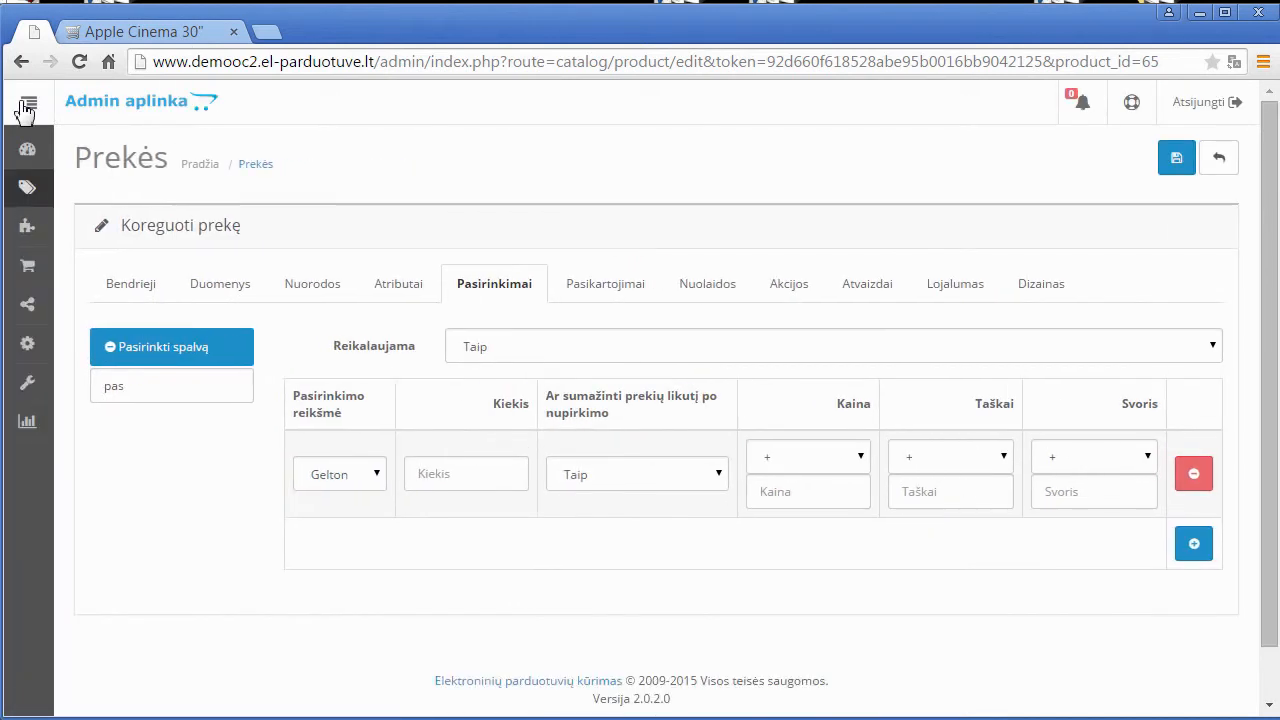
# Keep Geltona in the first Pasirinkti spalvą row and add value rows for Mėlyna, Raudona and Žalia.
pyautogui.click(366, 490)
pyautogui.click(364, 500)
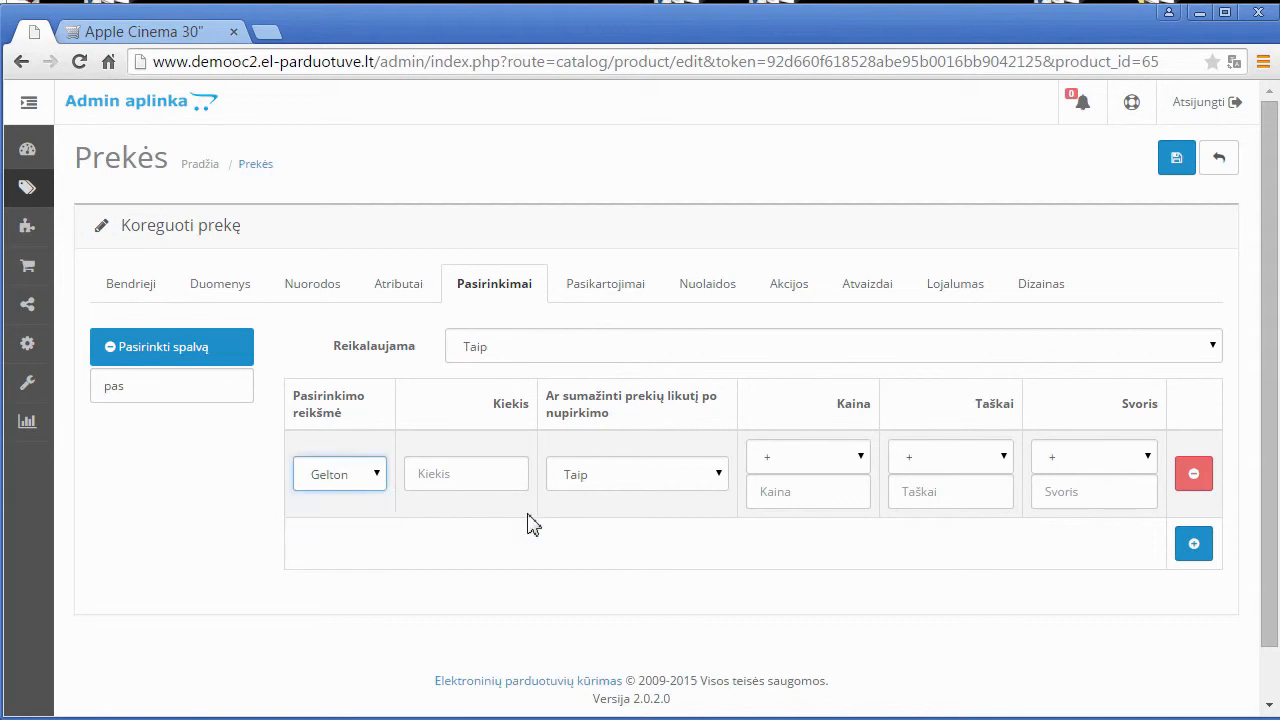
pyautogui.click(1193, 543)
pyautogui.click(360, 562)
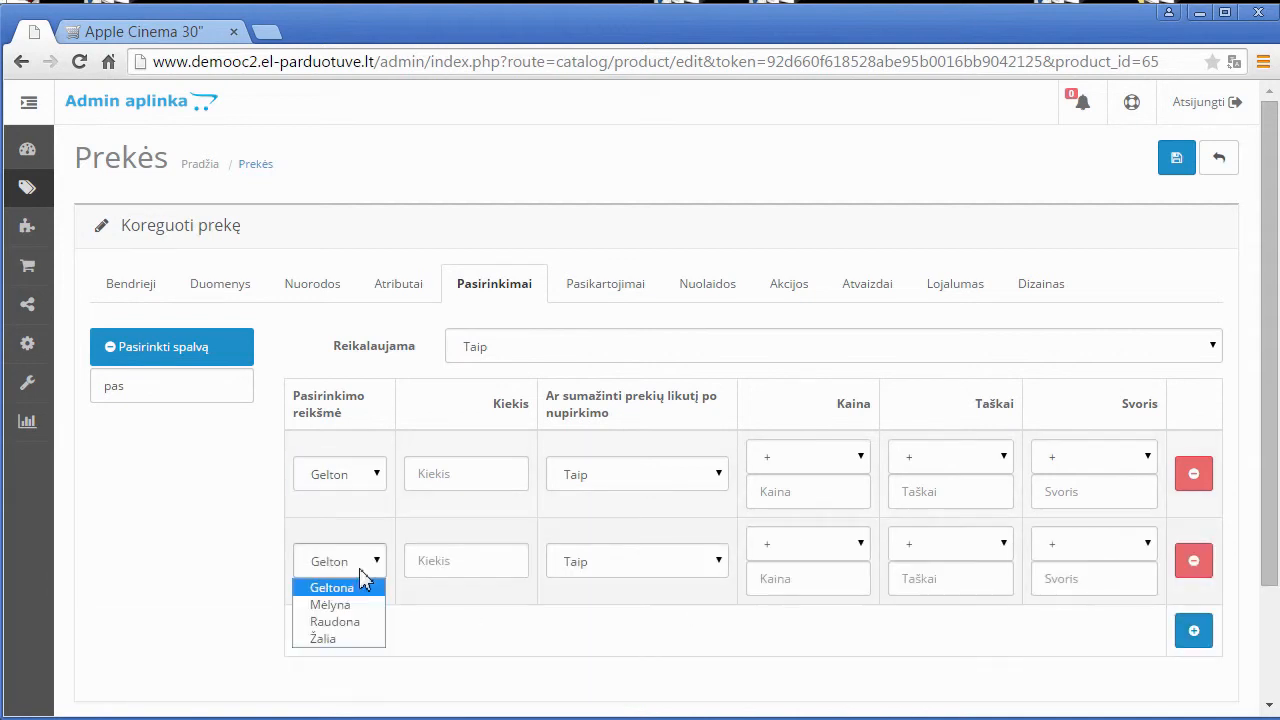
pyautogui.click(330, 604)
pyautogui.click(1193, 630)
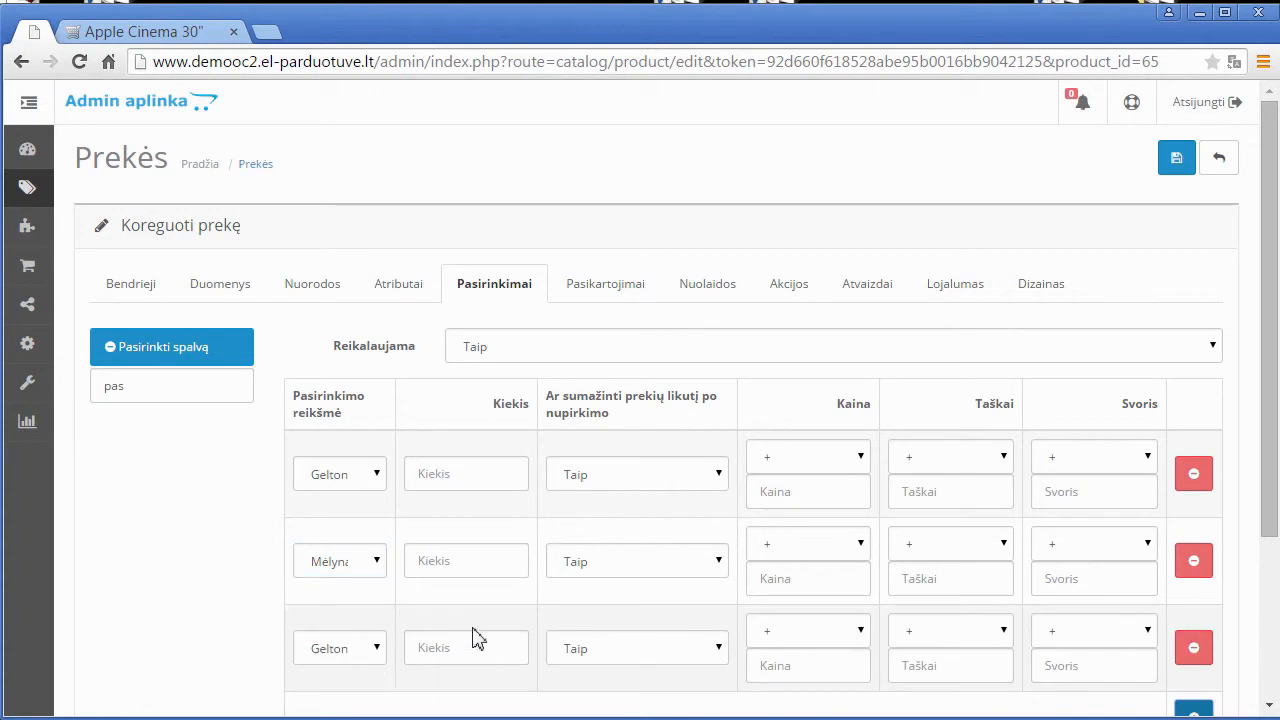
pyautogui.click(378, 658)
pyautogui.click(360, 705)
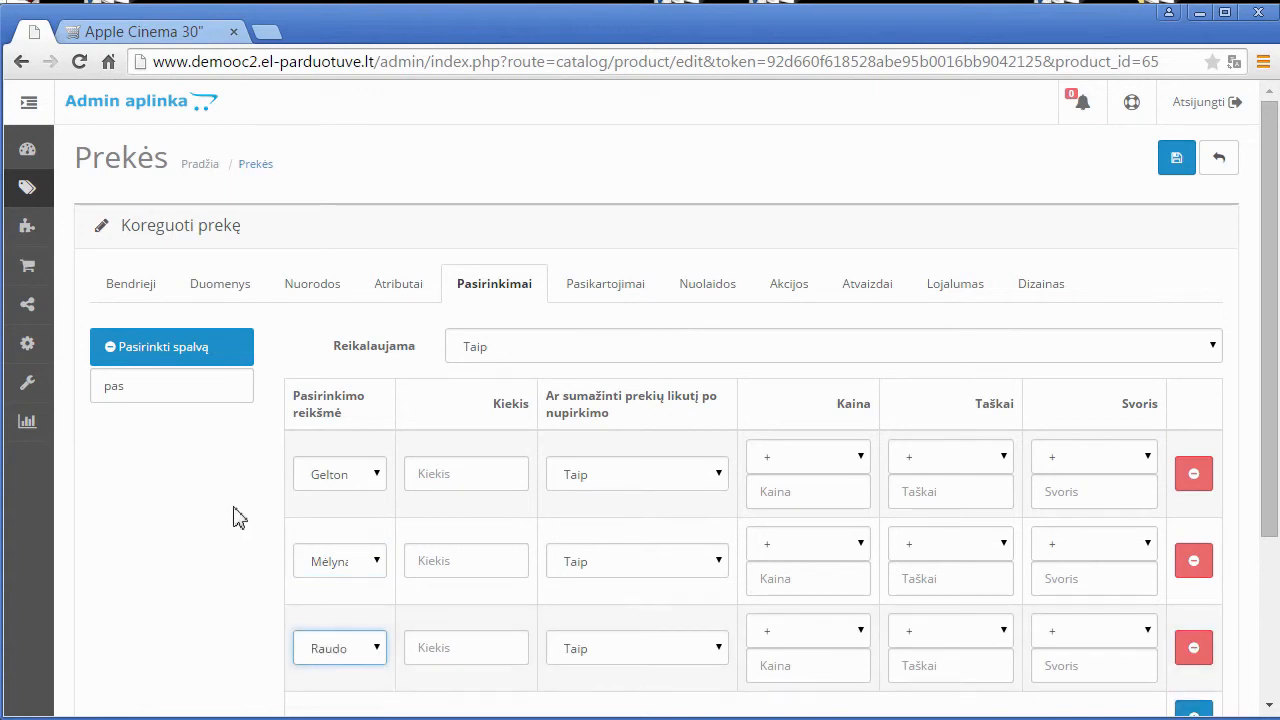
pyautogui.scroll(-1, 233, 517)
pyautogui.click(1193, 616)
pyautogui.click(343, 638)
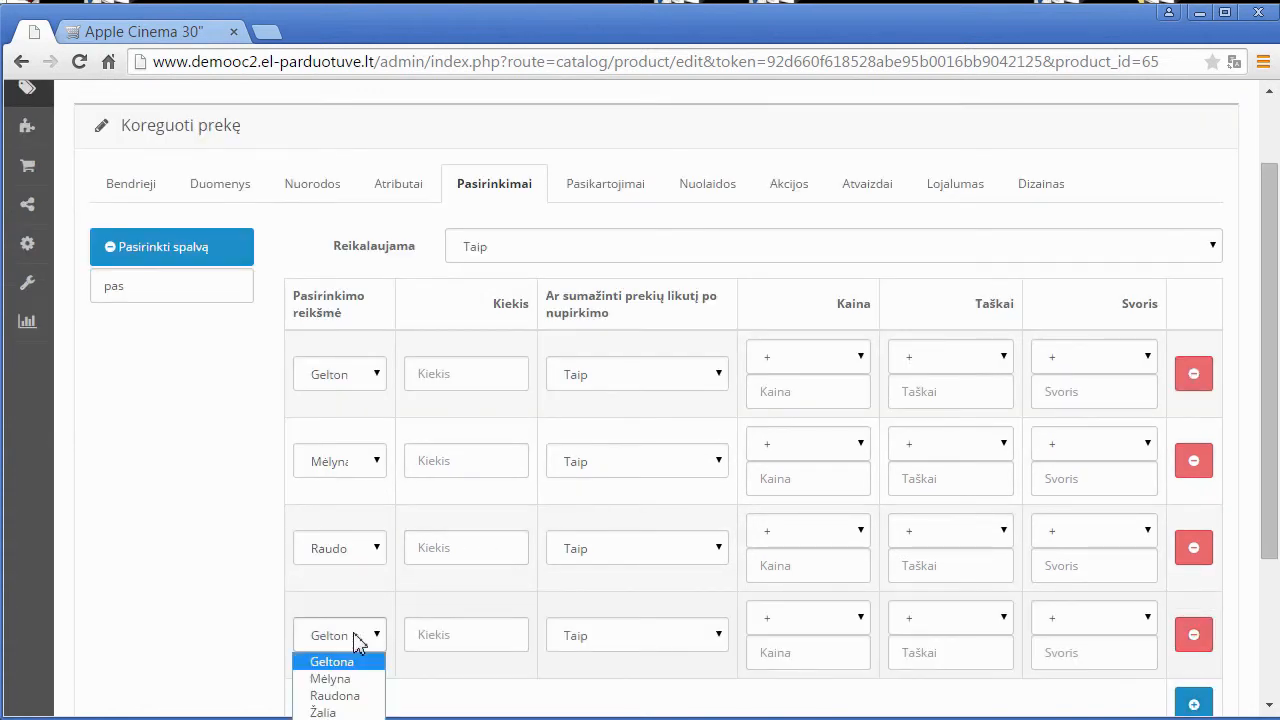
pyautogui.click(330, 710)
# Set Kiekis to 100 for each of the four colours: Geltona, Mėlyna, Raudona and Žalia.
pyautogui.click(463, 375)
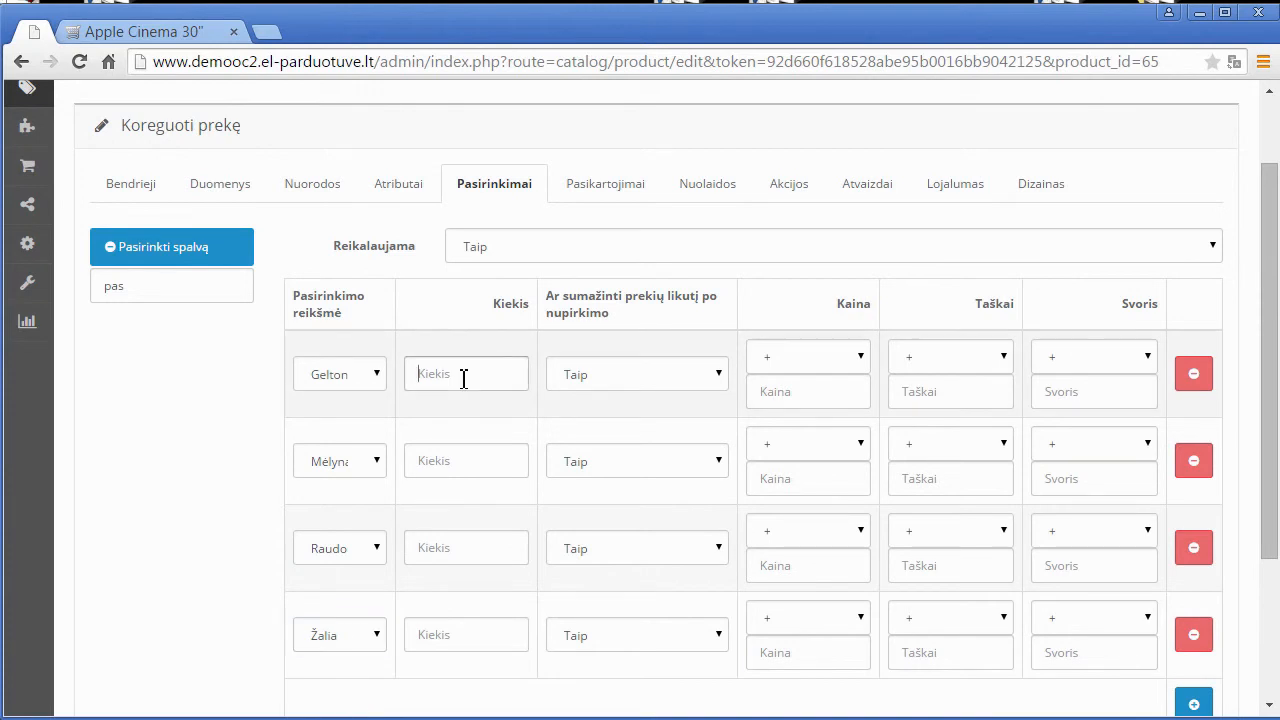
pyautogui.write('100')
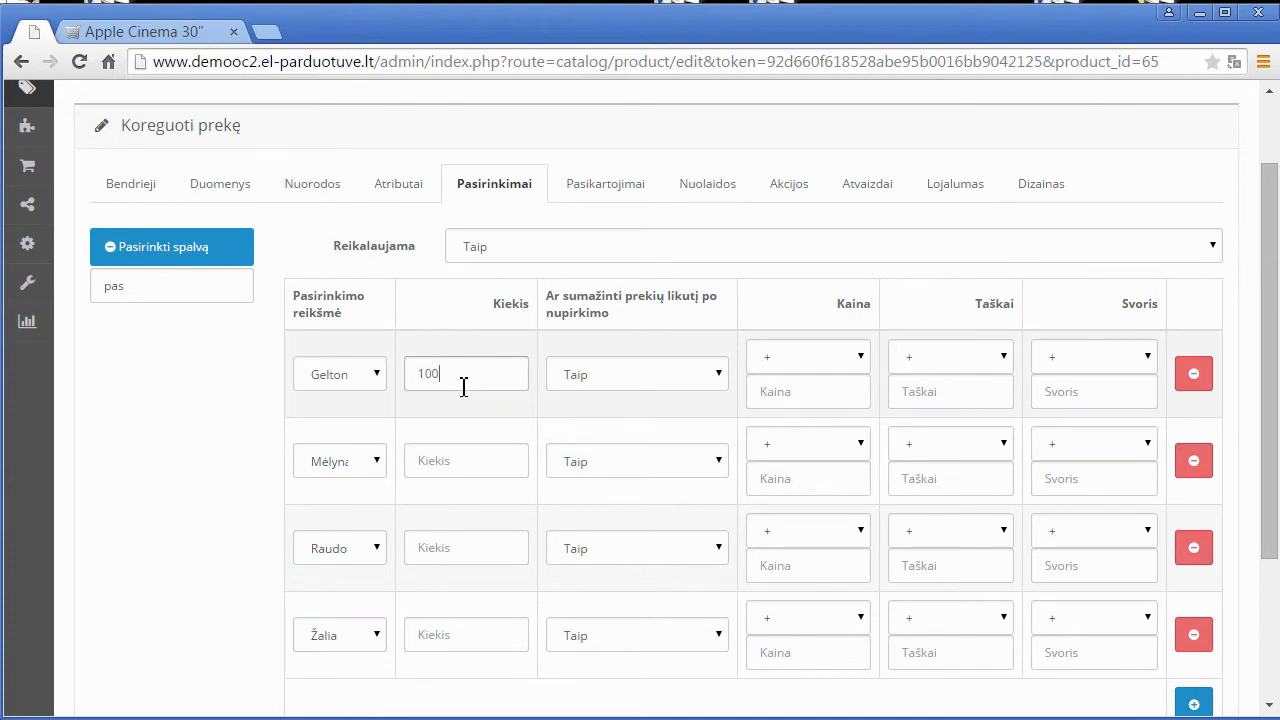
pyautogui.click(429, 460)
pyautogui.write('100')
pyautogui.click(448, 547)
pyautogui.write('100')
pyautogui.click(441, 625)
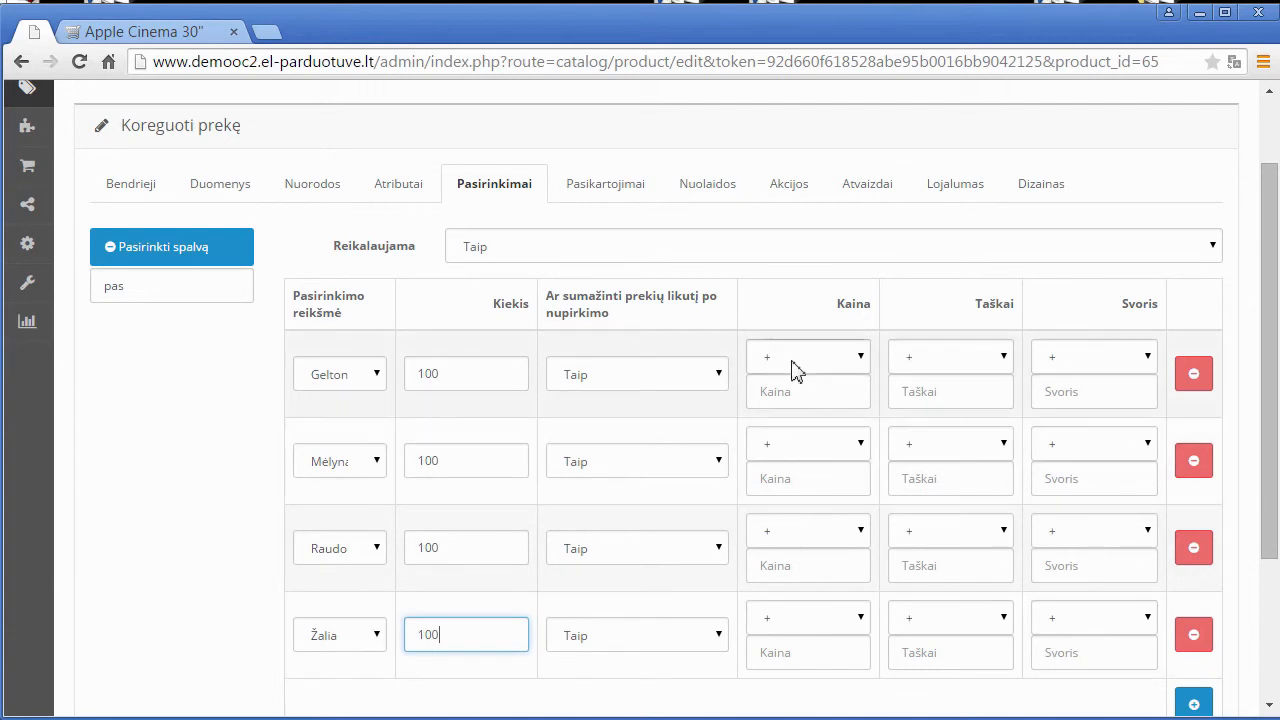
# Try the Kaina sign choices for Geltona, keep plus and set its price to 10.
pyautogui.click(860, 358)
pyautogui.click(831, 402)
pyautogui.click(857, 358)
pyautogui.click(846, 382)
pyautogui.click(814, 400)
pyautogui.write('10')
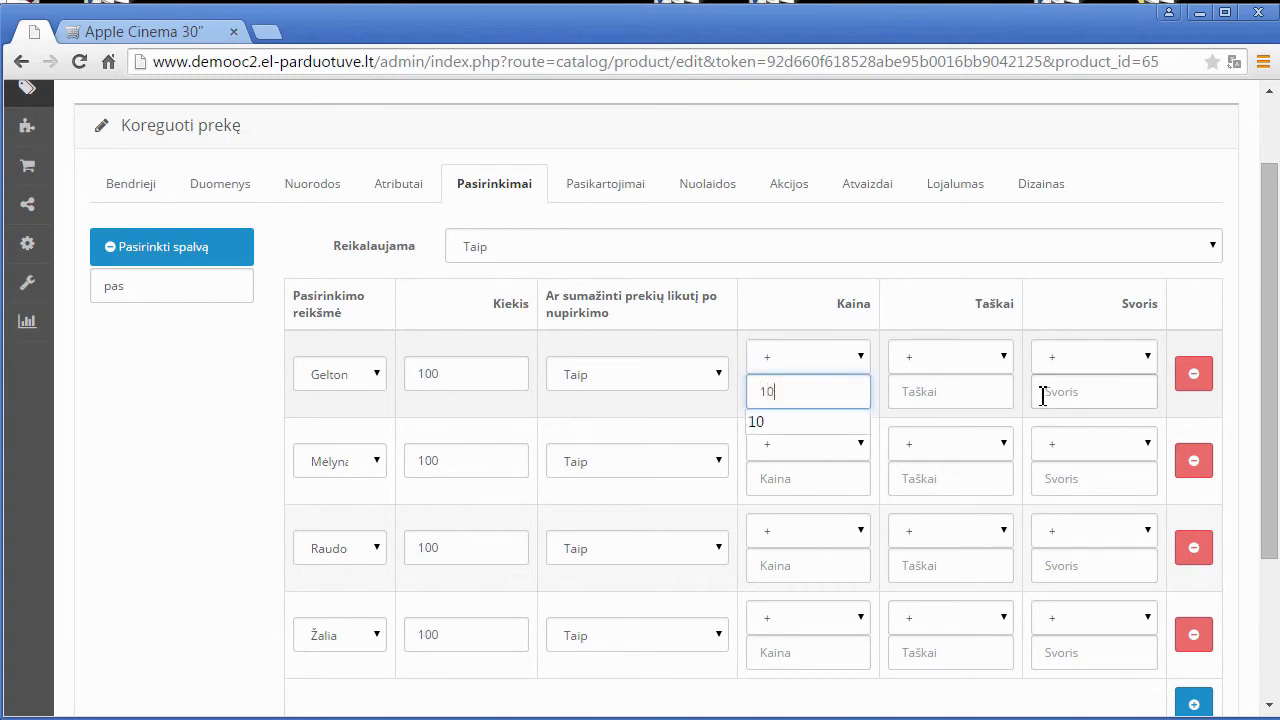
pyautogui.click(230, 425)
# Set Kaina to 20 for Mėlyna and 30 for Raudona, leaving Žalia's price empty.
pyautogui.click(789, 485)
pyautogui.write('20')
pyautogui.click(789, 565)
pyautogui.write('30')
pyautogui.click(813, 652)
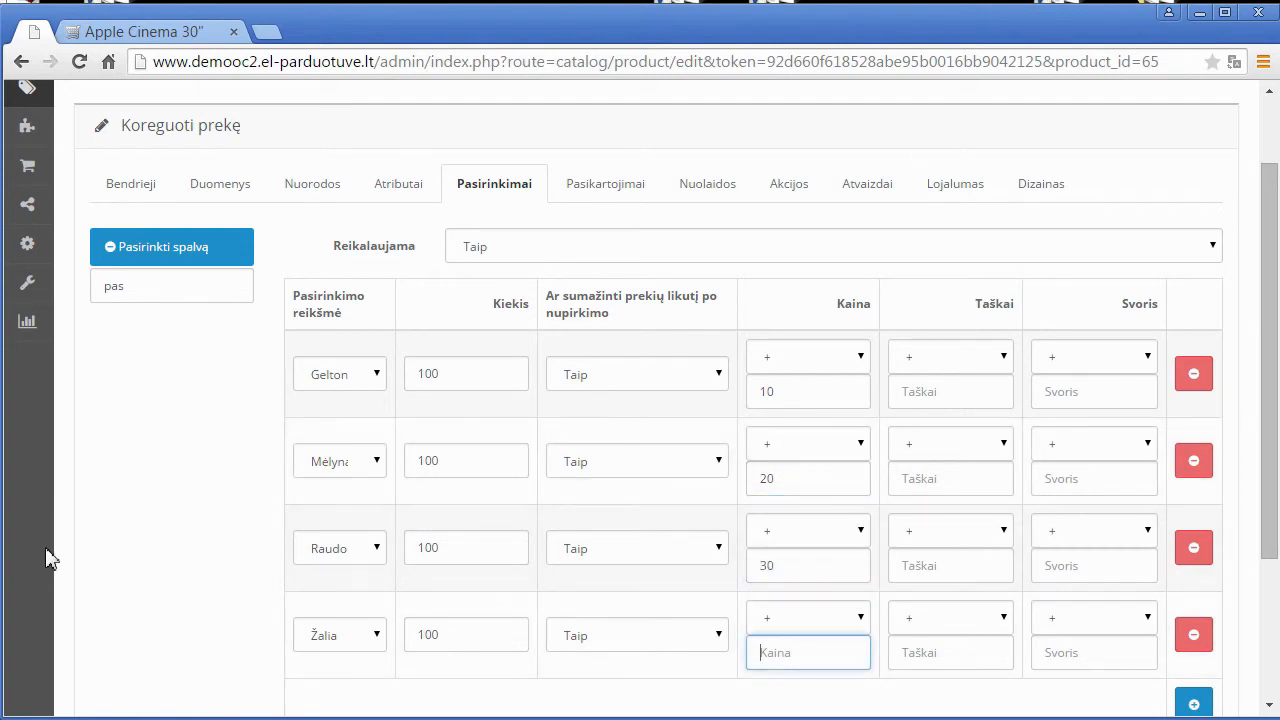
# Check the four colour value rows and save the product.
pyautogui.scroll(-1, 98, 481)
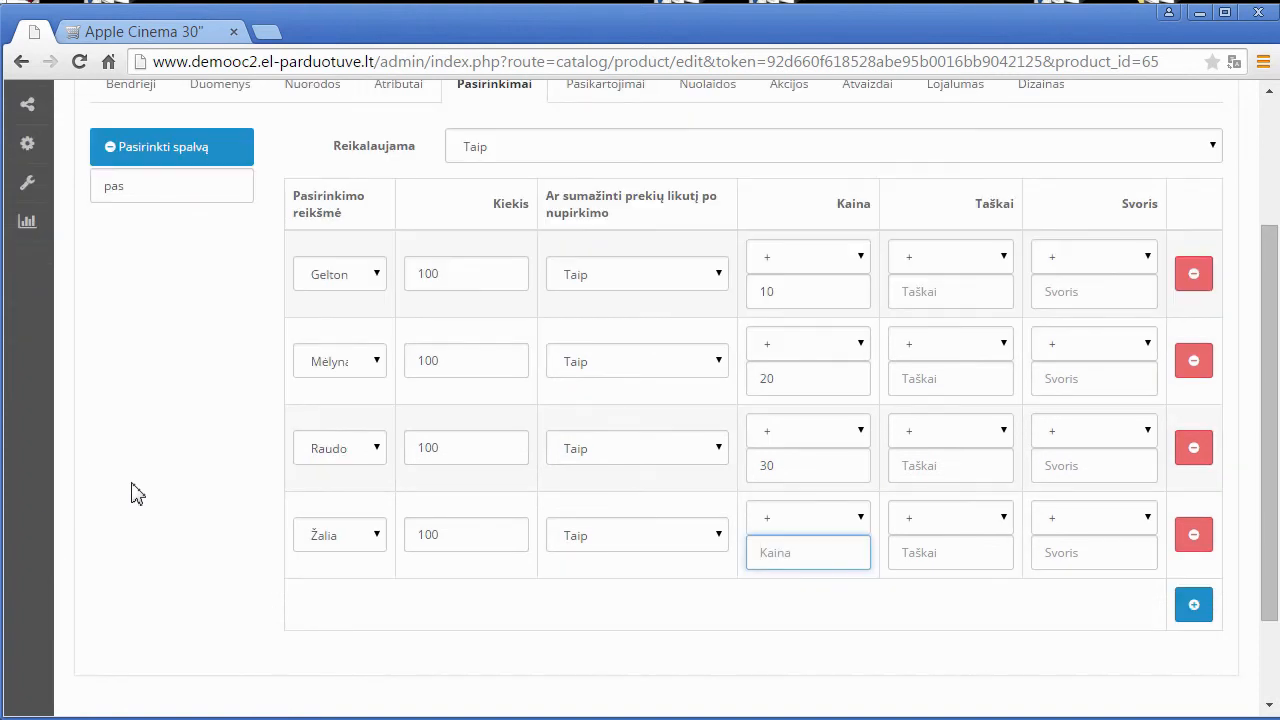
pyautogui.scroll(2, 137, 493)
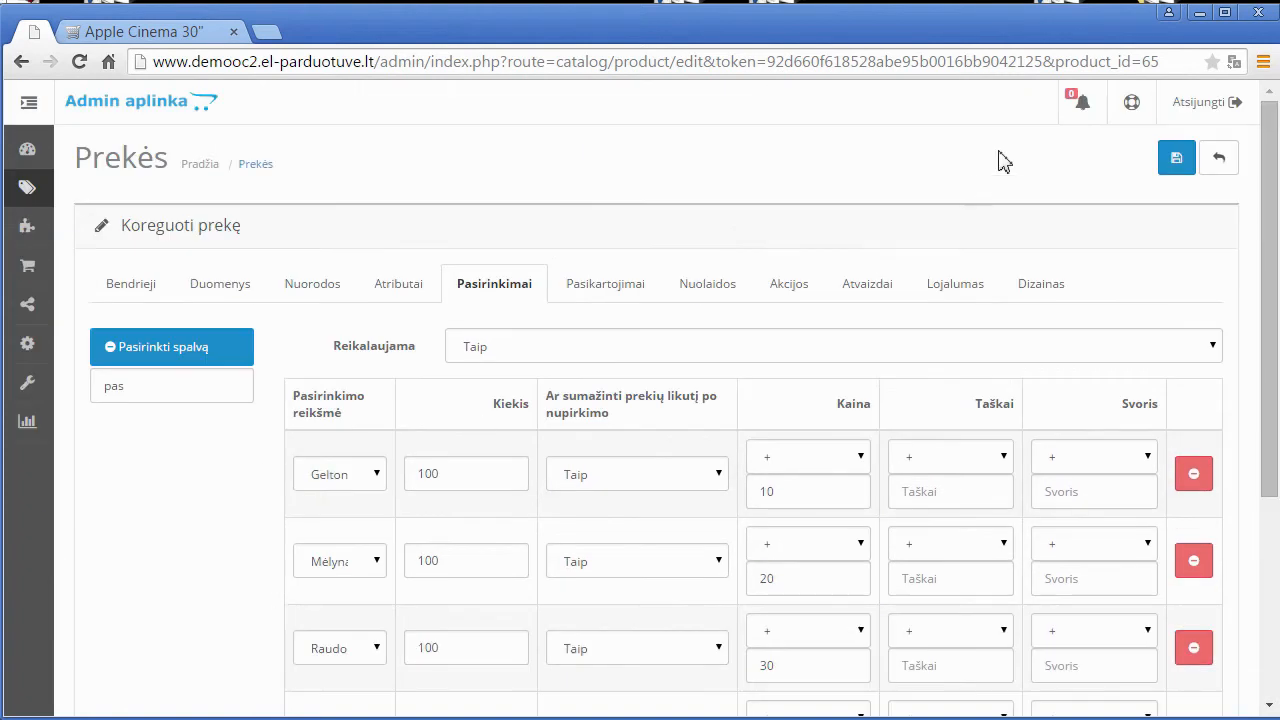
pyautogui.click(1175, 172)
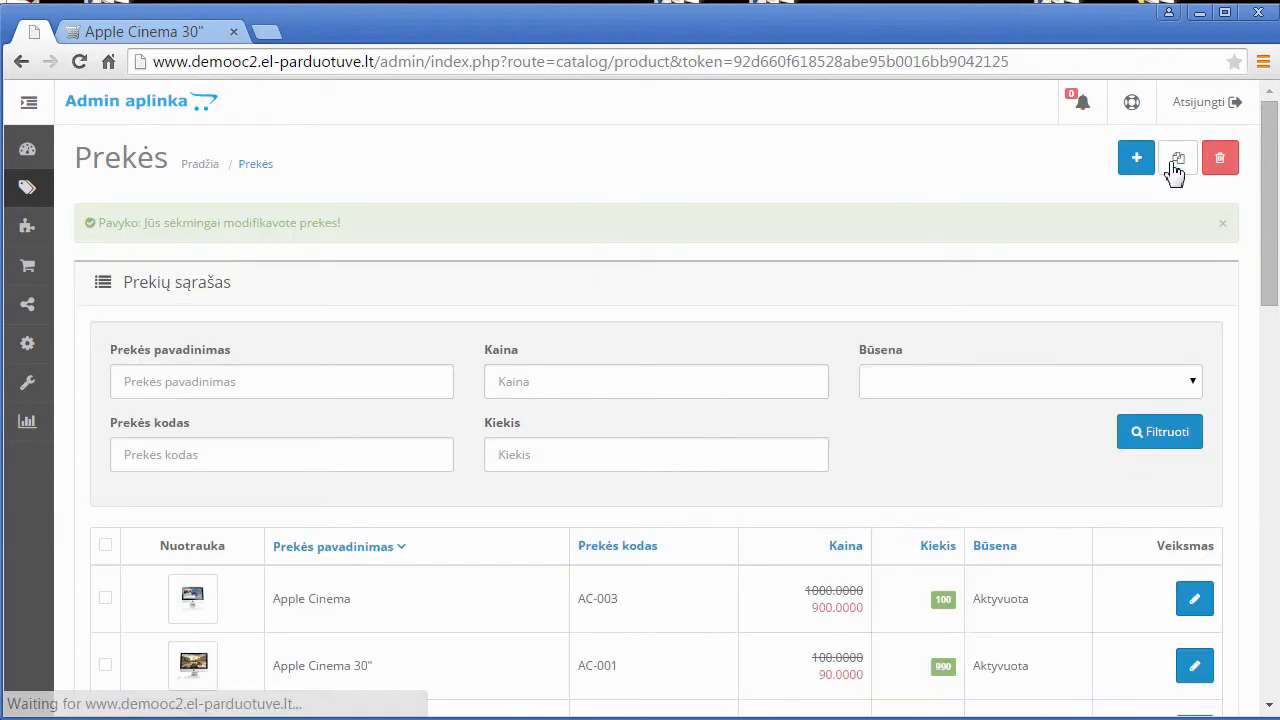
# Switch to the storefront and open the Nauja prekė product from Sub kategorijas under Nauja prekių kategorija.
pyautogui.click(113, 35)
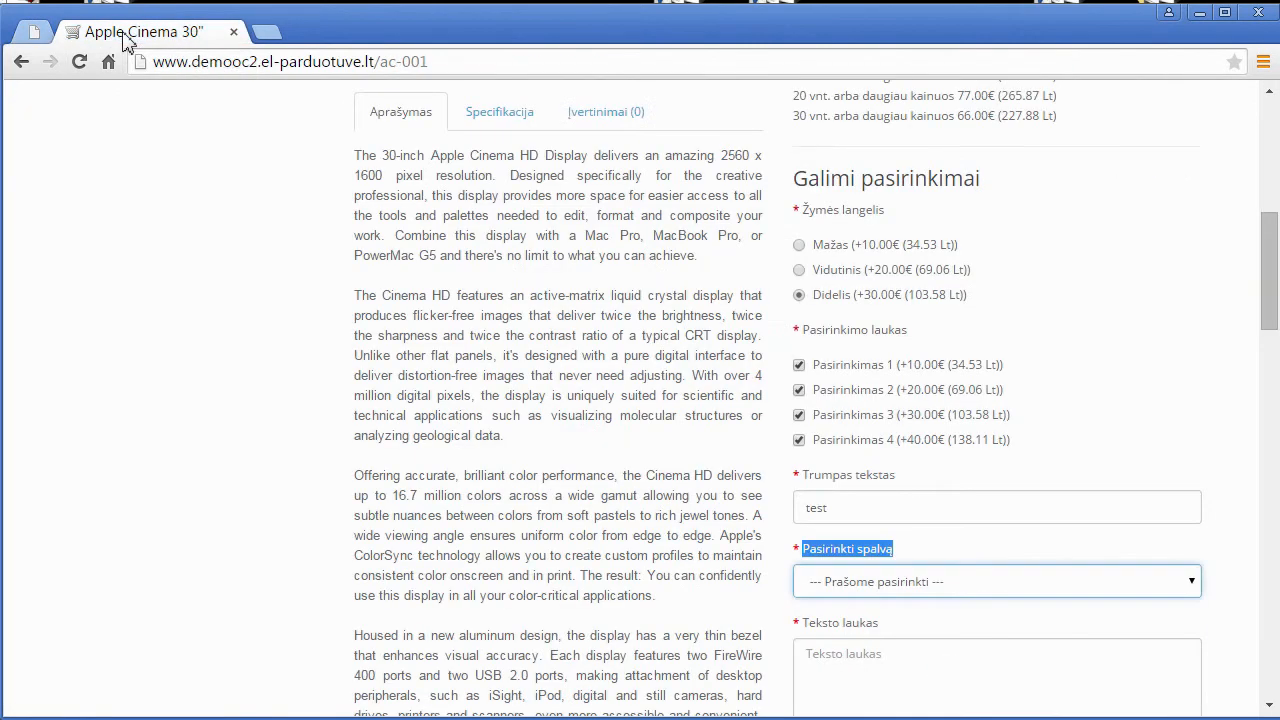
pyautogui.scroll(5, 334, 247)
pyautogui.moveTo(517, 249)
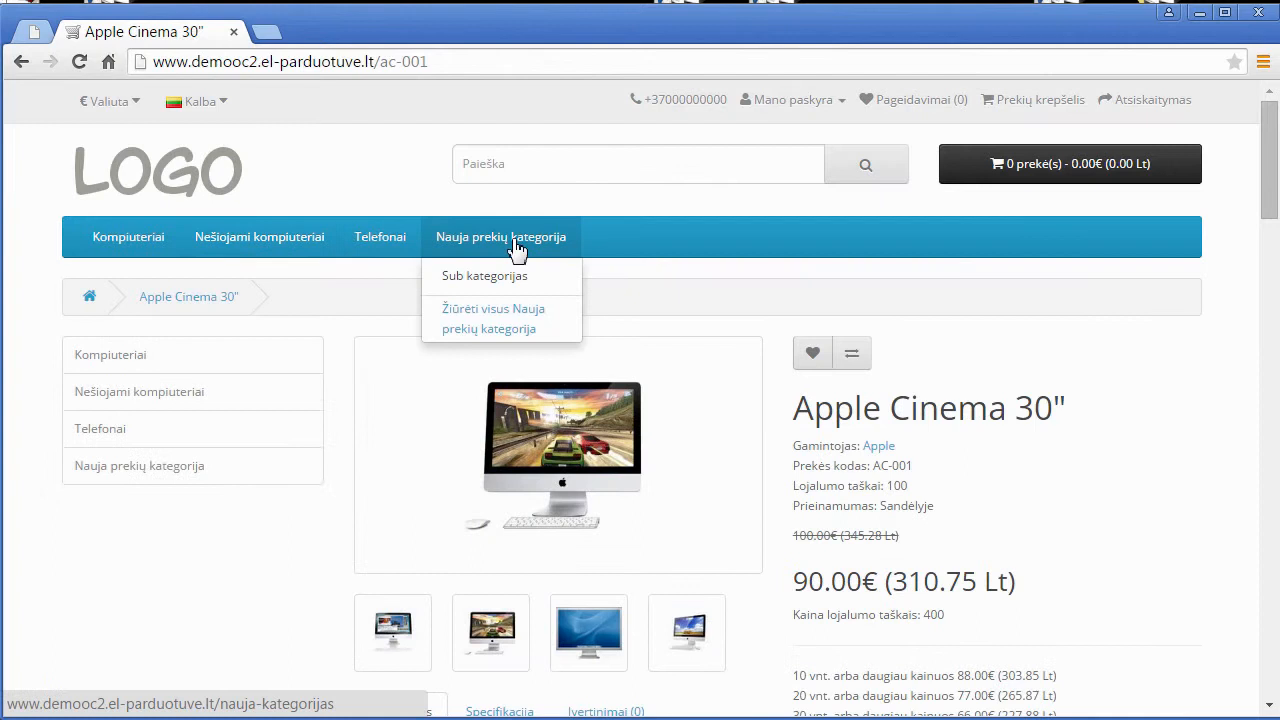
pyautogui.click(500, 289)
pyautogui.scroll(-1, 540, 298)
pyautogui.scroll(-2, 537, 298)
pyautogui.click(492, 350)
pyautogui.scroll(-3, 394, 343)
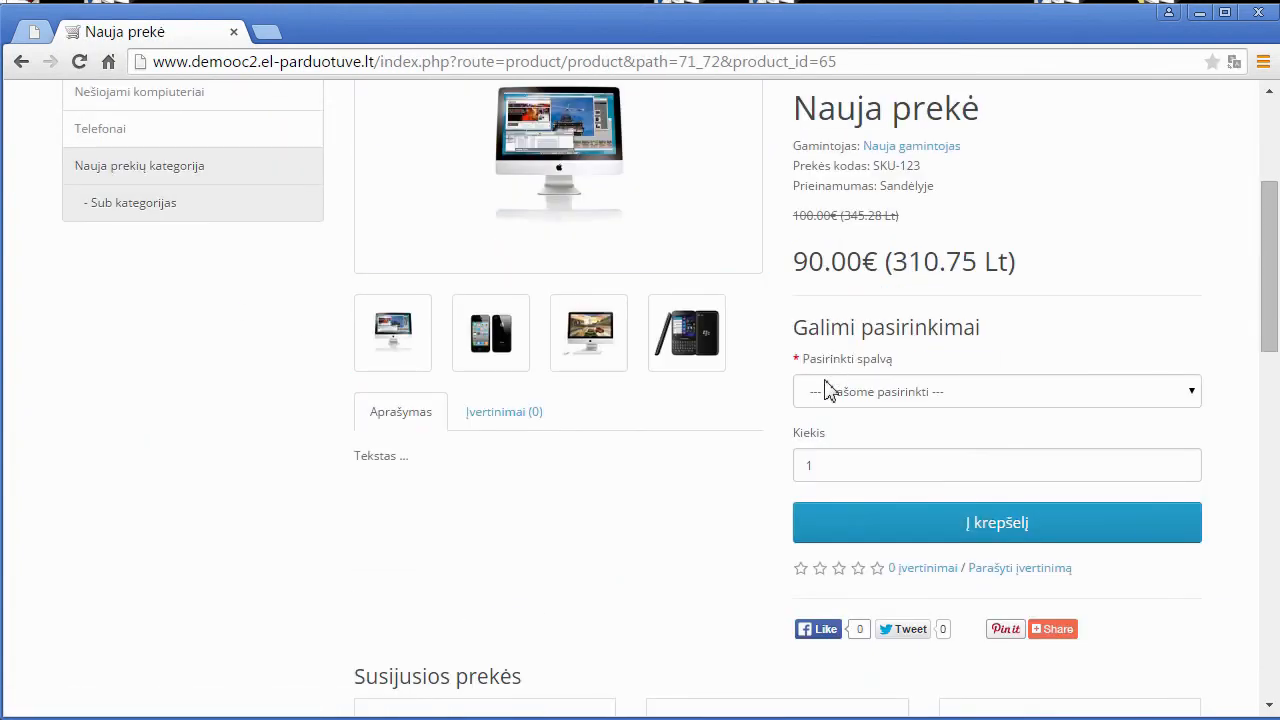
# Examine the Pasirinkti spalvą choices and their surcharges, trying Žalia, the empty choice, Raudona and Mėlyna.
pyautogui.click(903, 393)
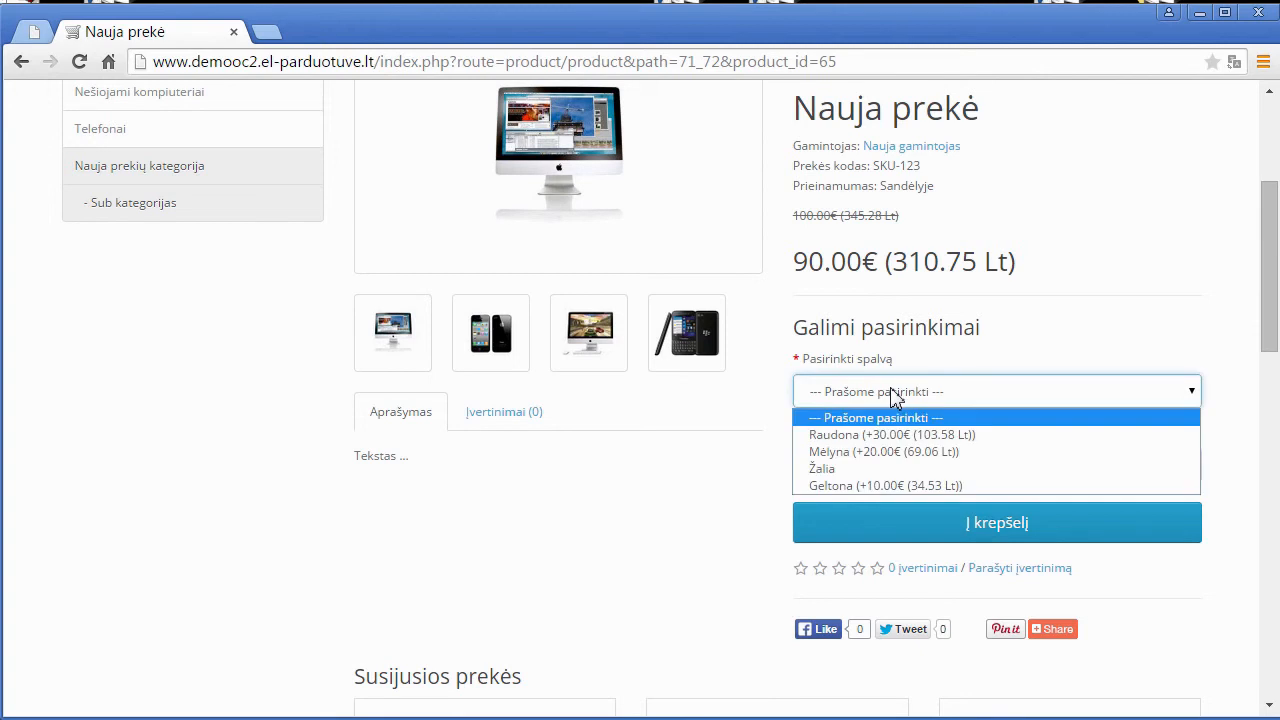
pyautogui.click(843, 468)
pyautogui.click(891, 395)
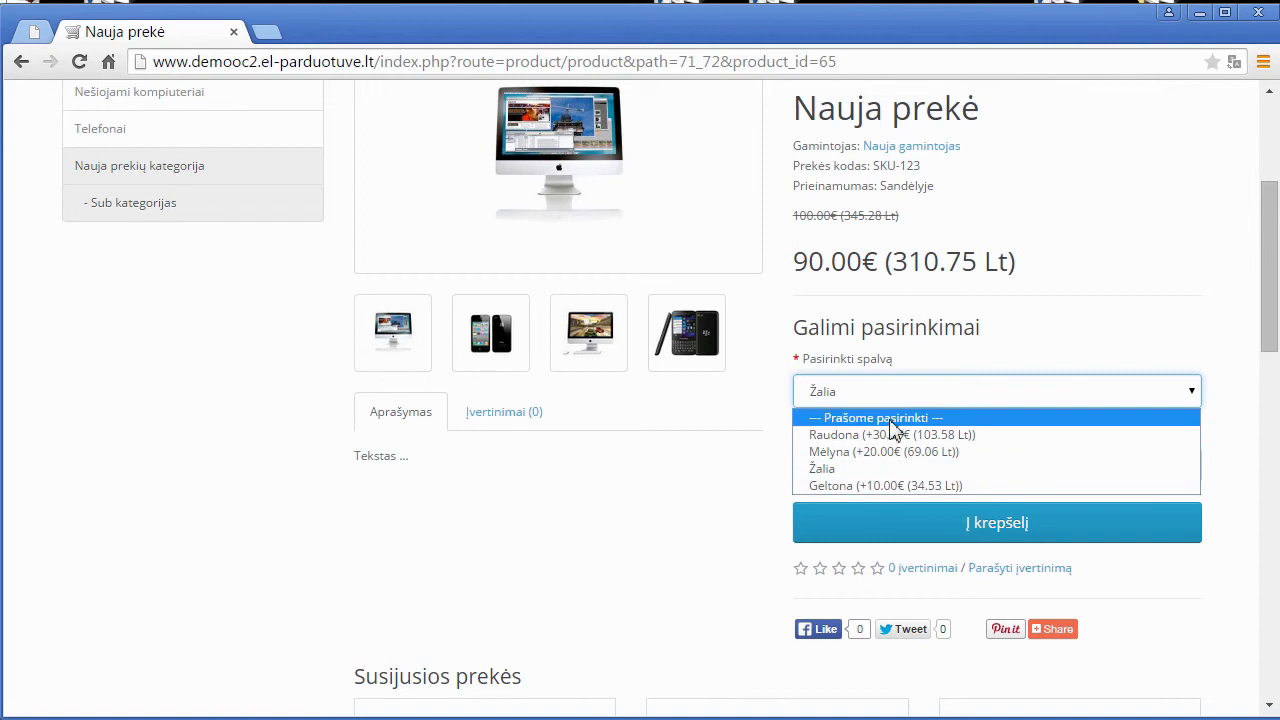
pyautogui.click(888, 418)
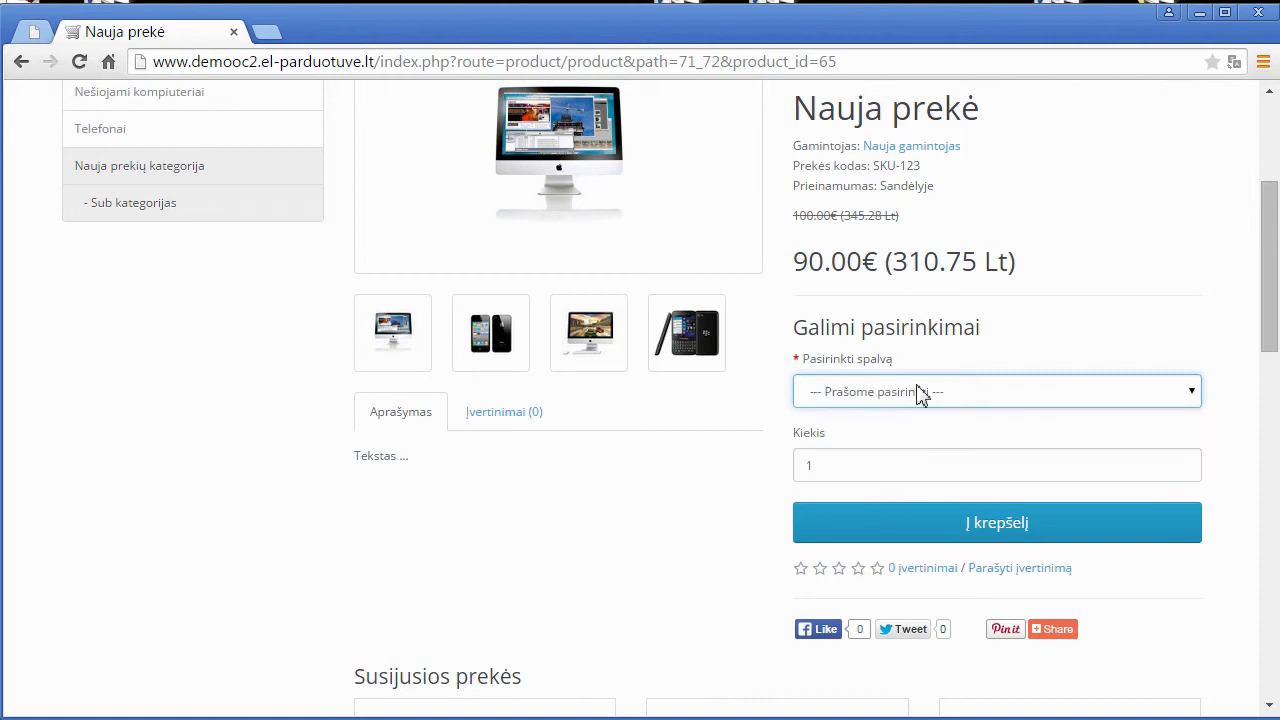
pyautogui.click(806, 370)
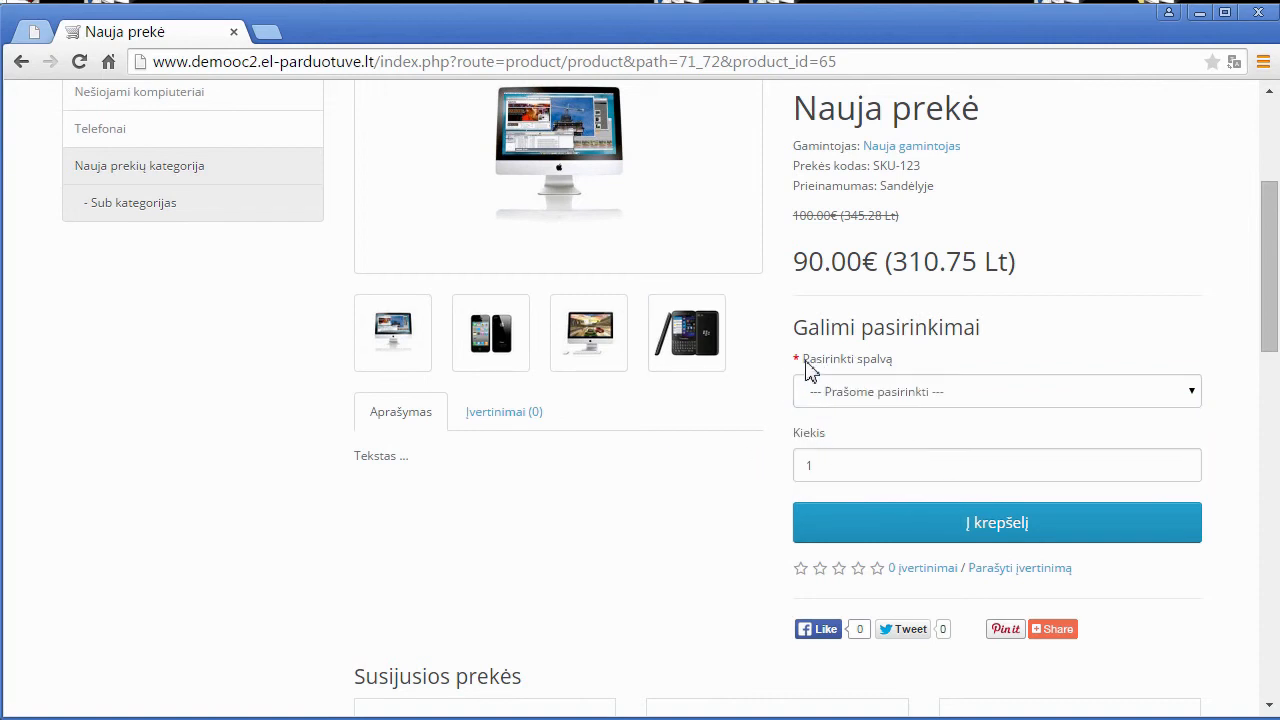
pyautogui.click(892, 401)
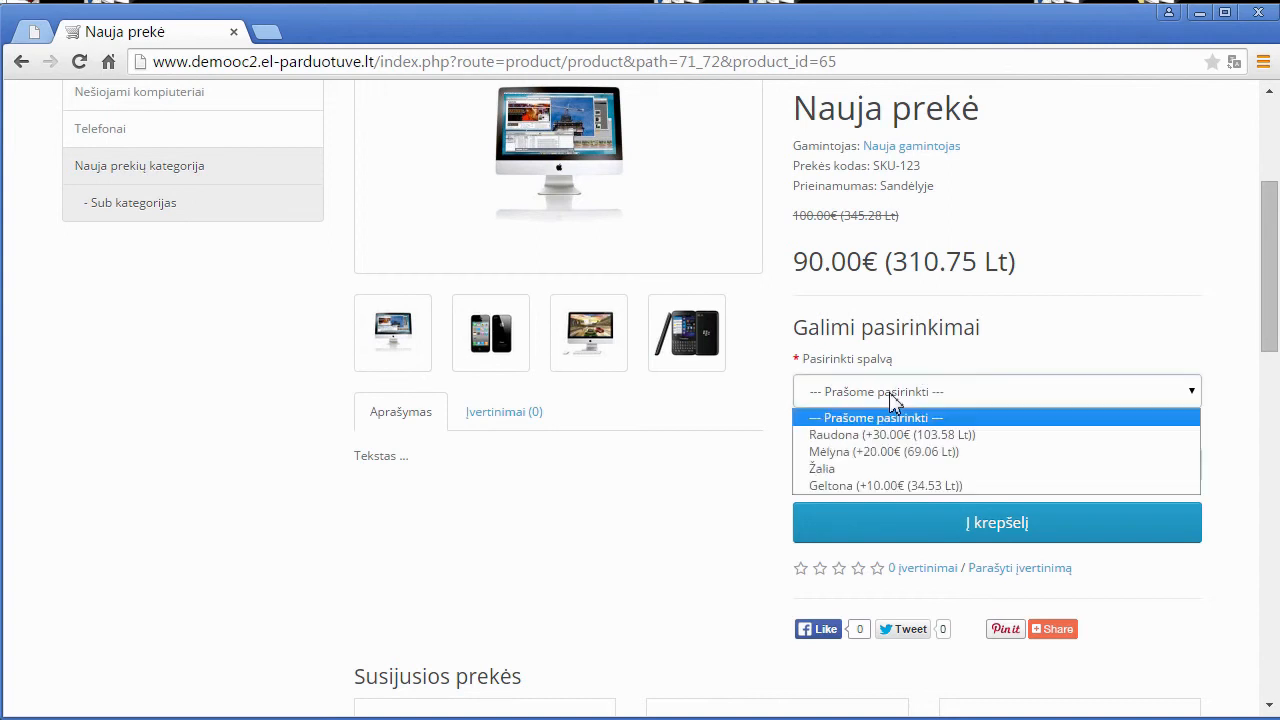
pyautogui.click(889, 434)
pyautogui.click(889, 407)
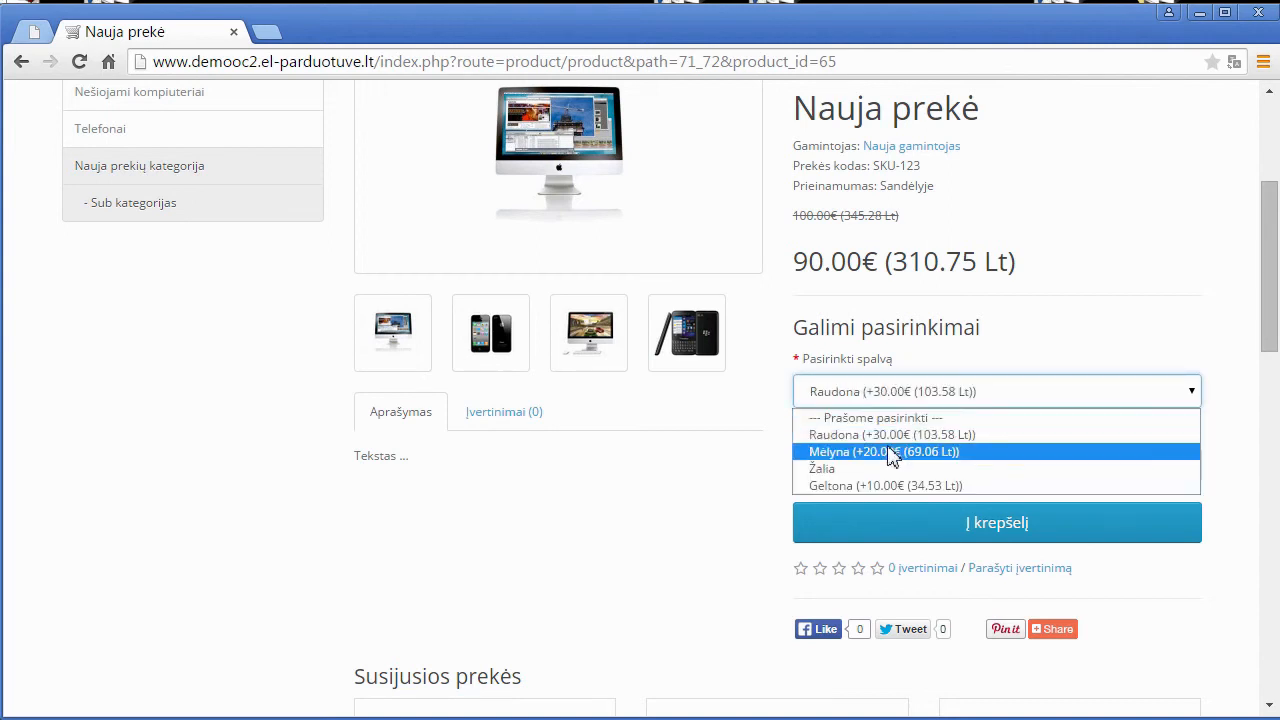
pyautogui.click(890, 452)
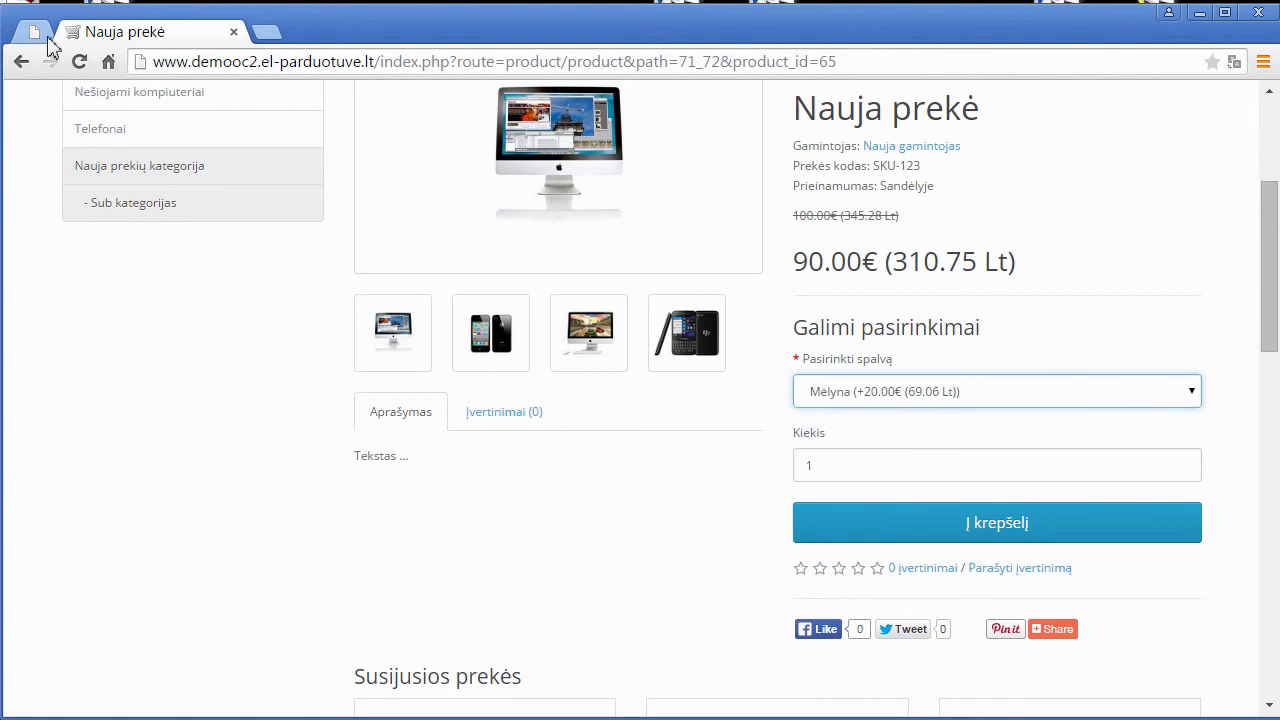
# Go to the store's home page, open the Apple Cinema 30" product and find its Galimi pasirinkimai.
pyautogui.scroll(3, 300, 200)
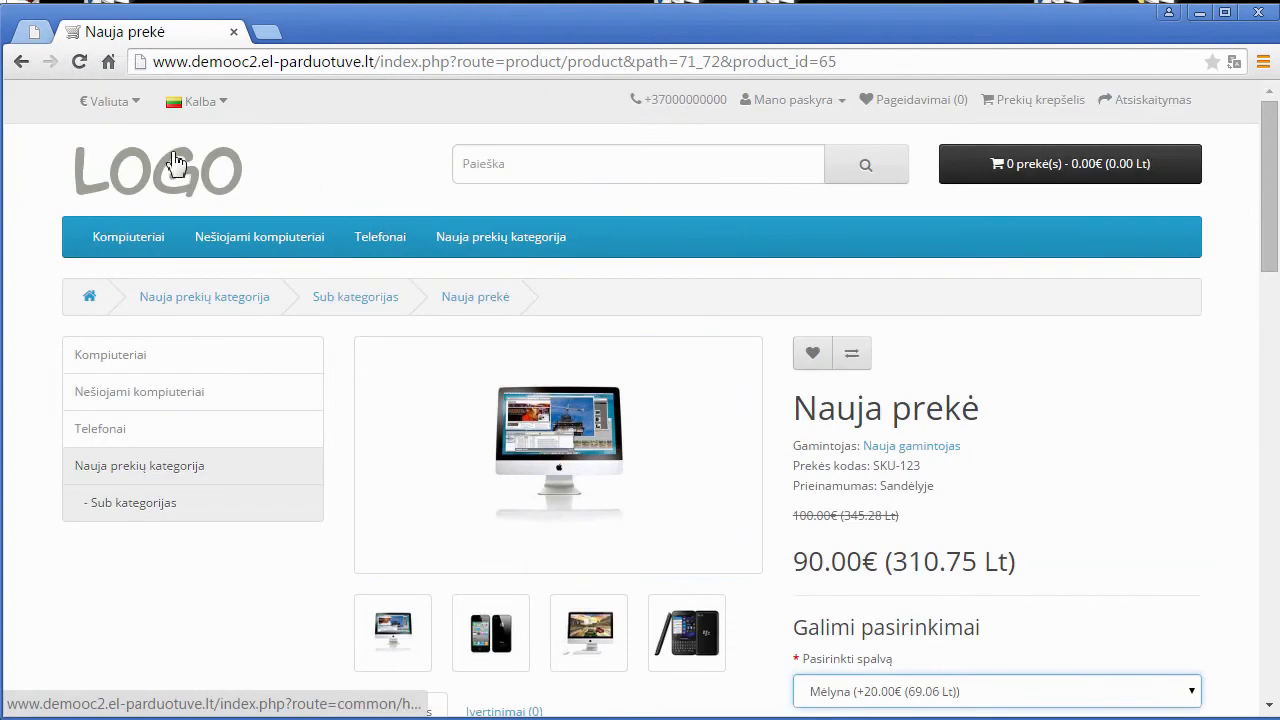
pyautogui.click(176, 162)
pyautogui.scroll(-5, 214, 200)
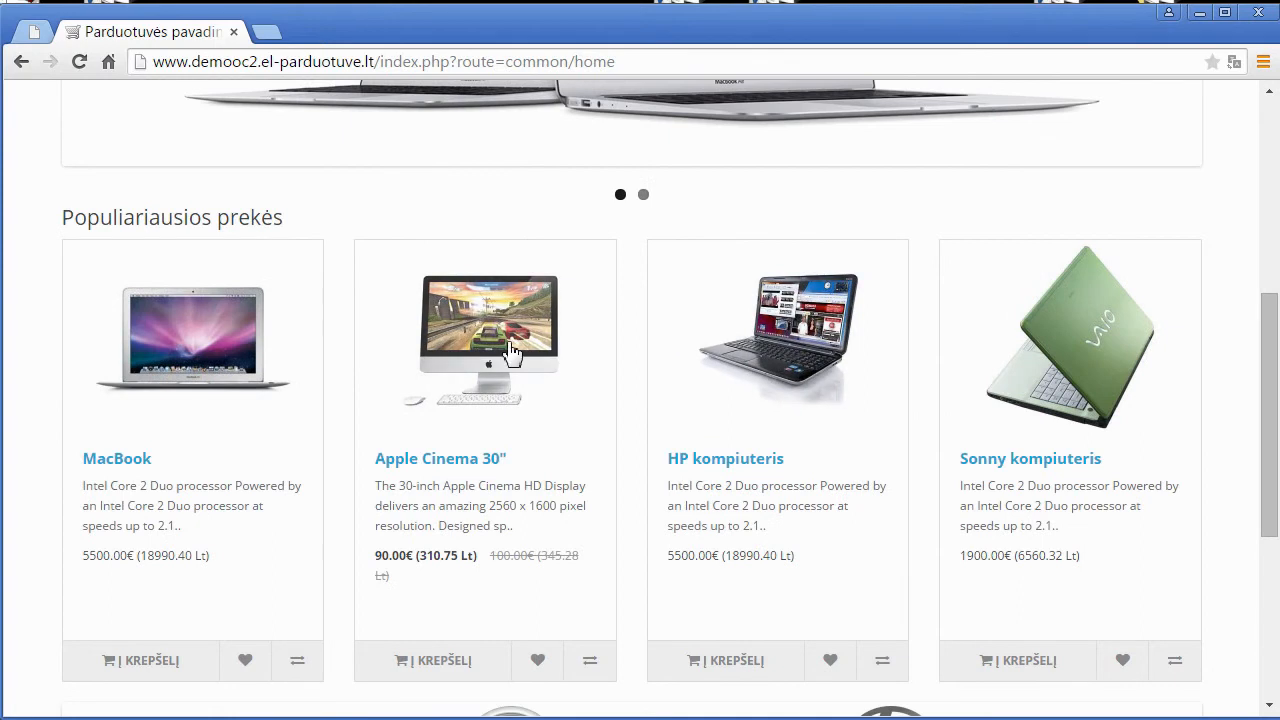
pyautogui.click(522, 353)
pyautogui.scroll(-3, 675, 370)
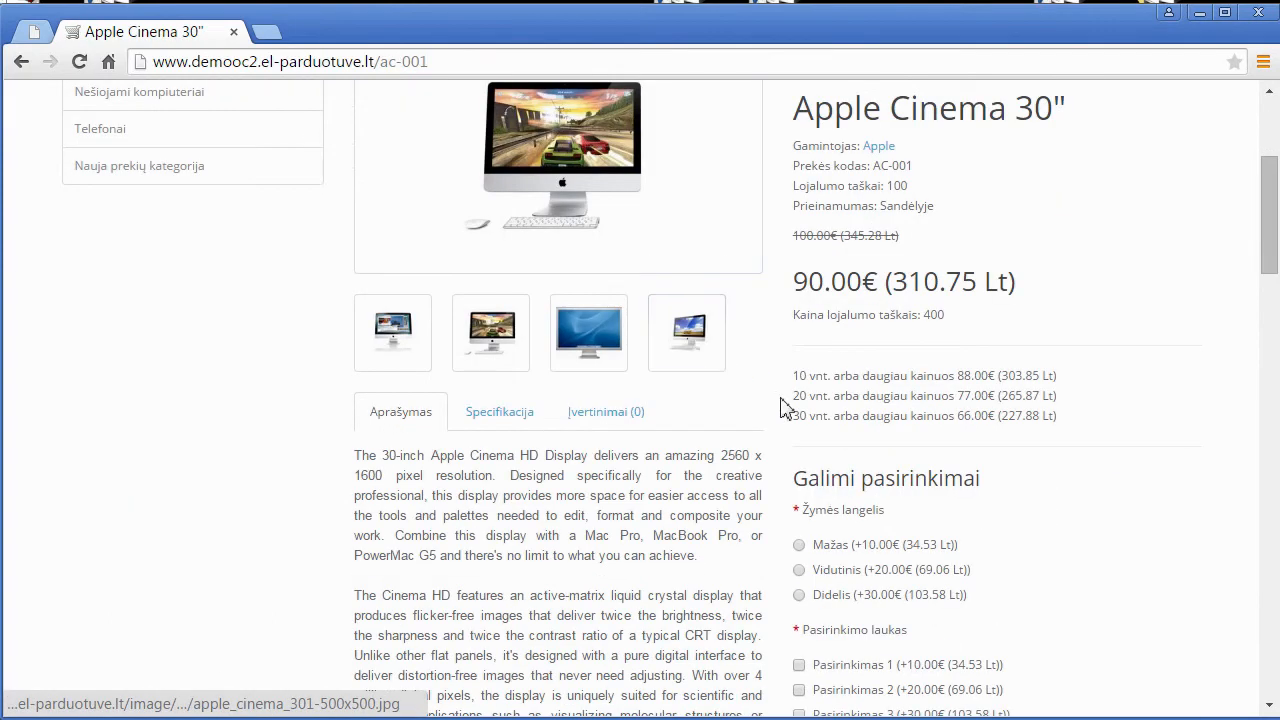
pyautogui.scroll(-2, 782, 410)
# Choose Vidutinis under Žymės langelis and select Pasirinkimas 1 to 4 under Pasirinkimo laukas.
pyautogui.moveTo(884, 311); pyautogui.dragTo(805, 347)
pyautogui.click(800, 371)
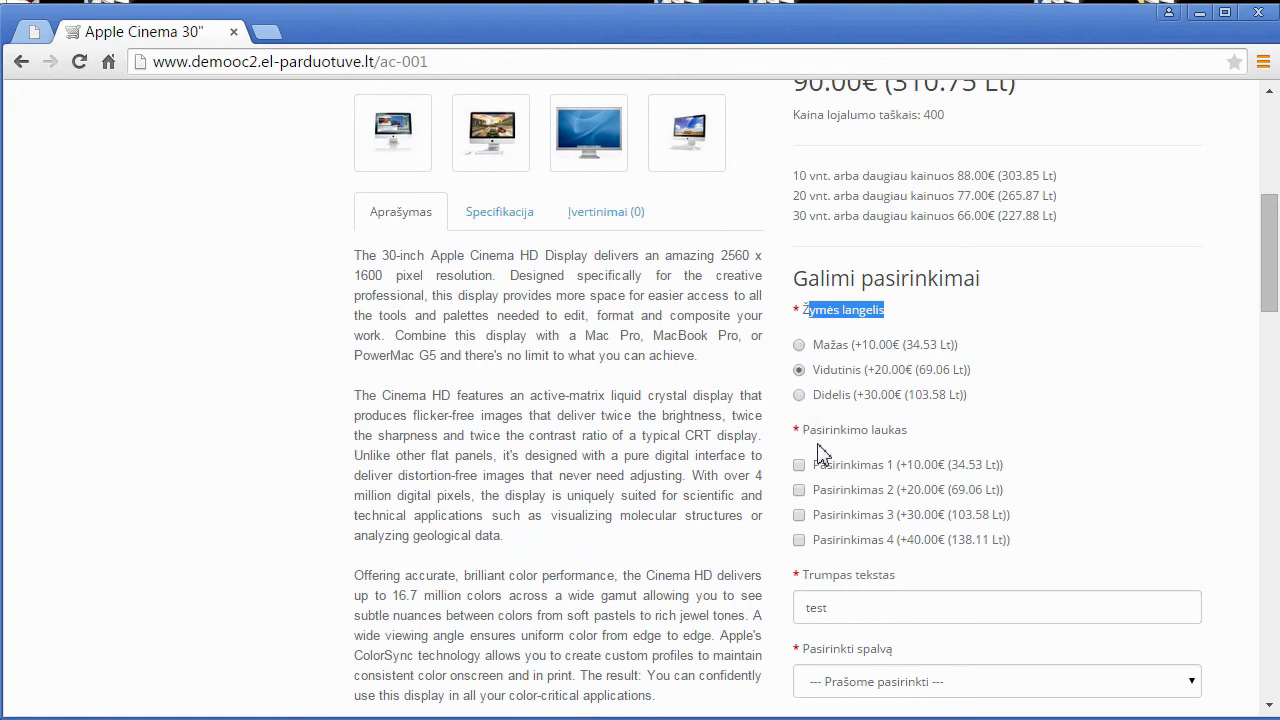
pyautogui.scroll(-1, 930, 443)
pyautogui.click(799, 365)
pyautogui.click(799, 390)
pyautogui.click(799, 415)
pyautogui.click(799, 440)
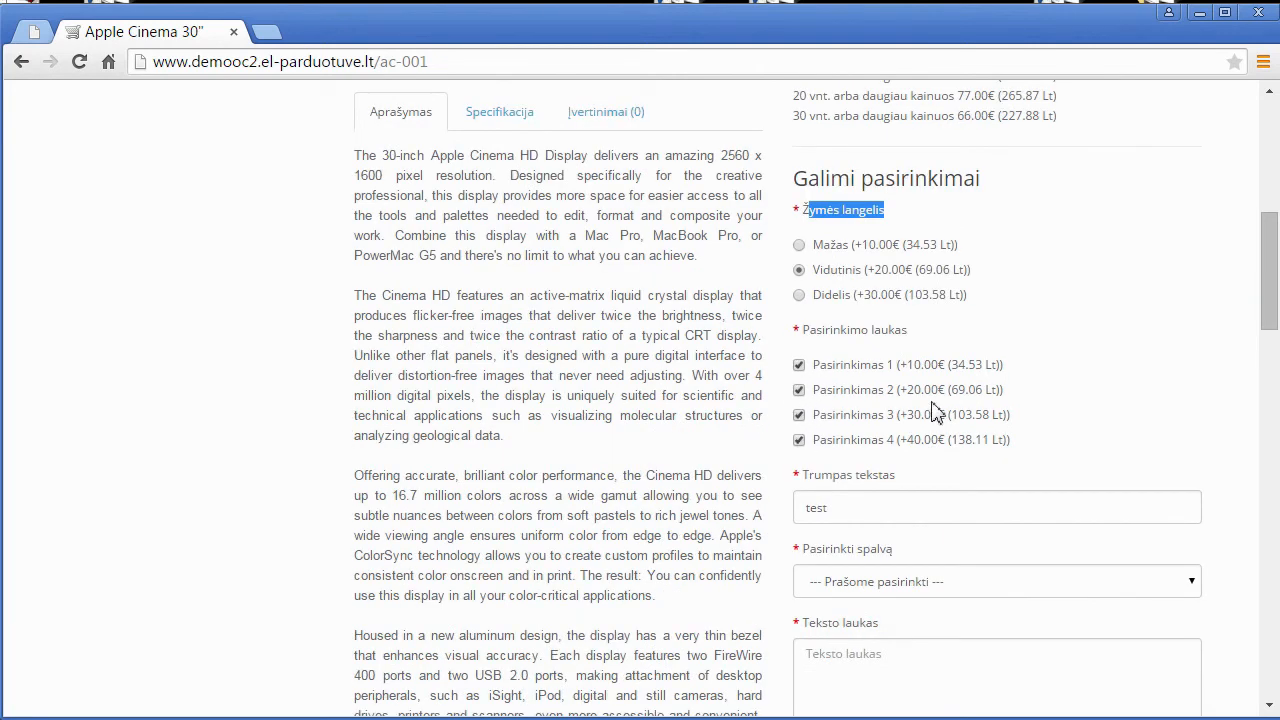
# Examine the remaining option fields, from Trumpas tekstas and Teksto laukas through Failas to the date and time fields.
pyautogui.scroll(-1, 985, 482)
pyautogui.click(851, 417)
pyautogui.scroll(-1, 955, 497)
pyautogui.click(886, 389)
pyautogui.click(886, 389)
pyautogui.click(834, 464)
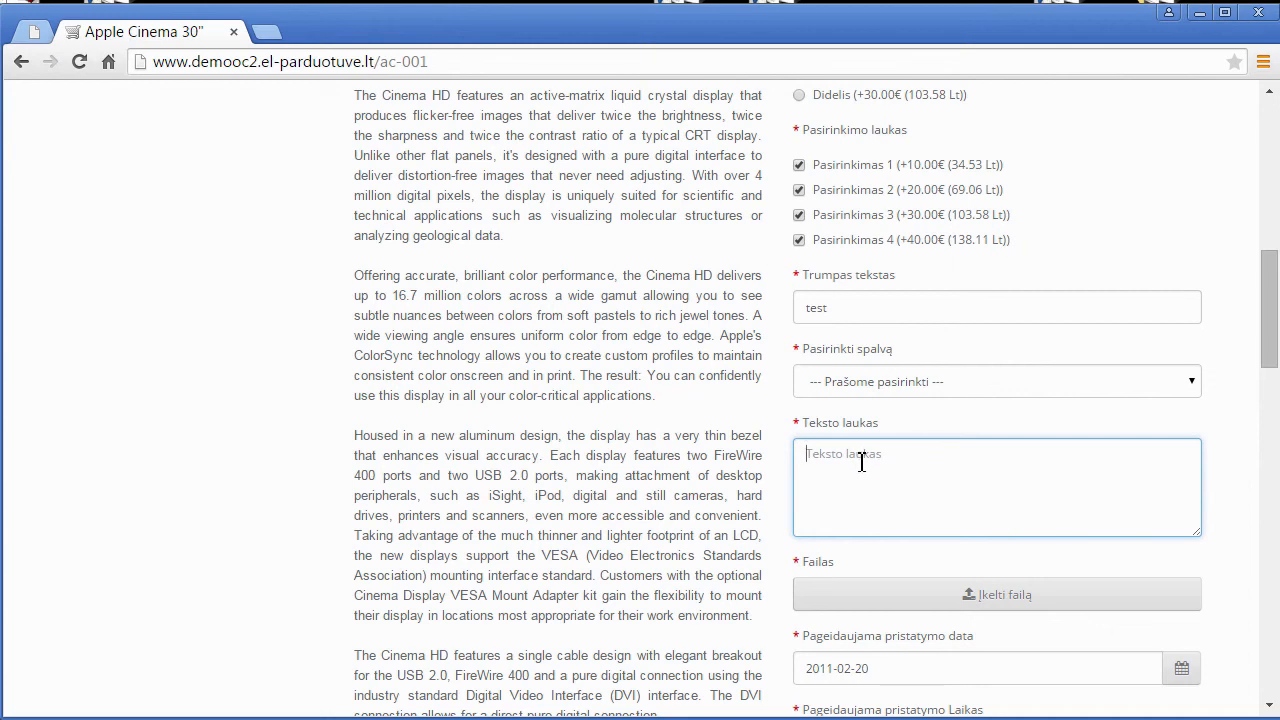
pyautogui.scroll(-2, 866, 458)
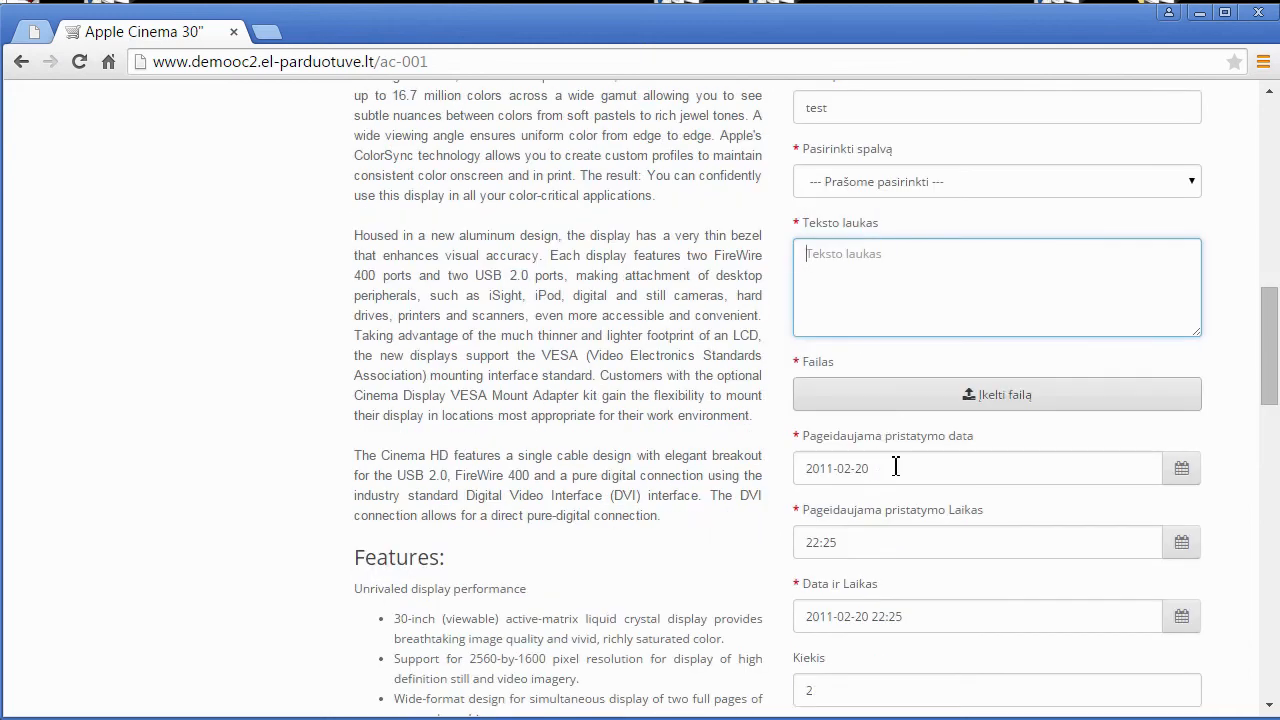
pyautogui.scroll(-1, 910, 630)
pyautogui.scroll(3, 914, 634)
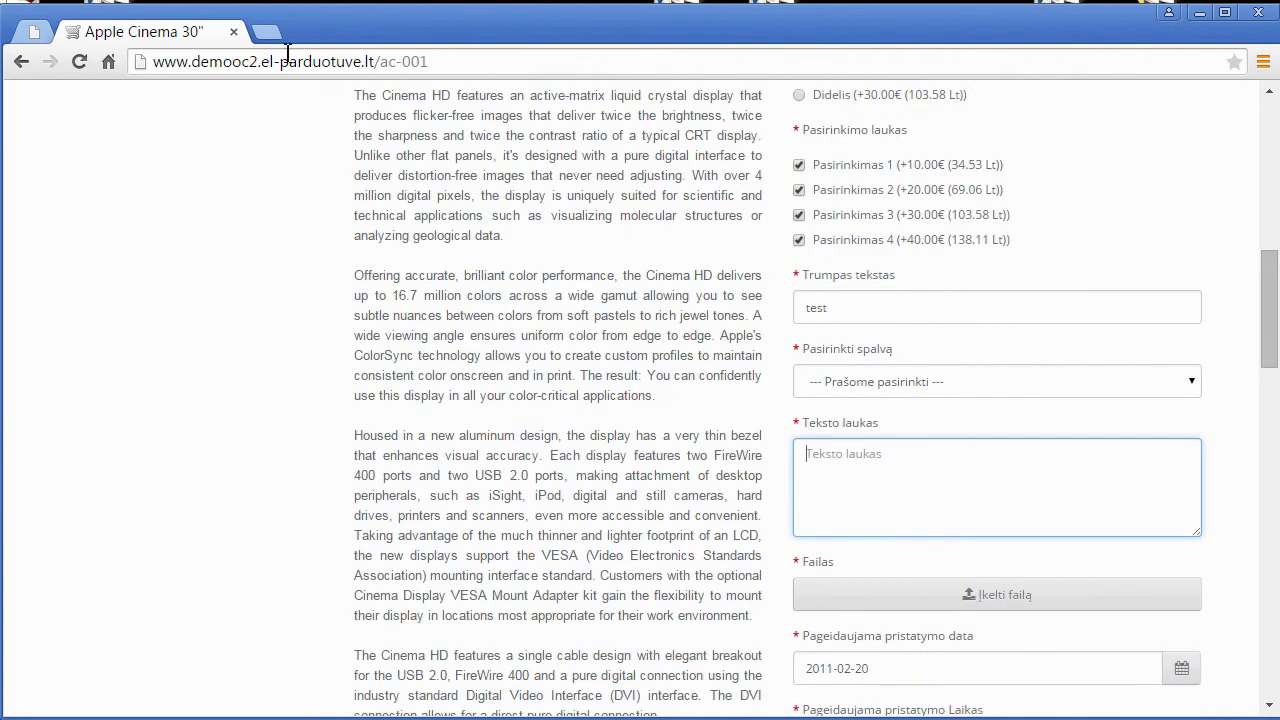
# Return to the admin, expand the side navigation, review the Pasirinkimai list and open the Produktai list.
pyautogui.click(40, 34)
pyautogui.click(29, 104)
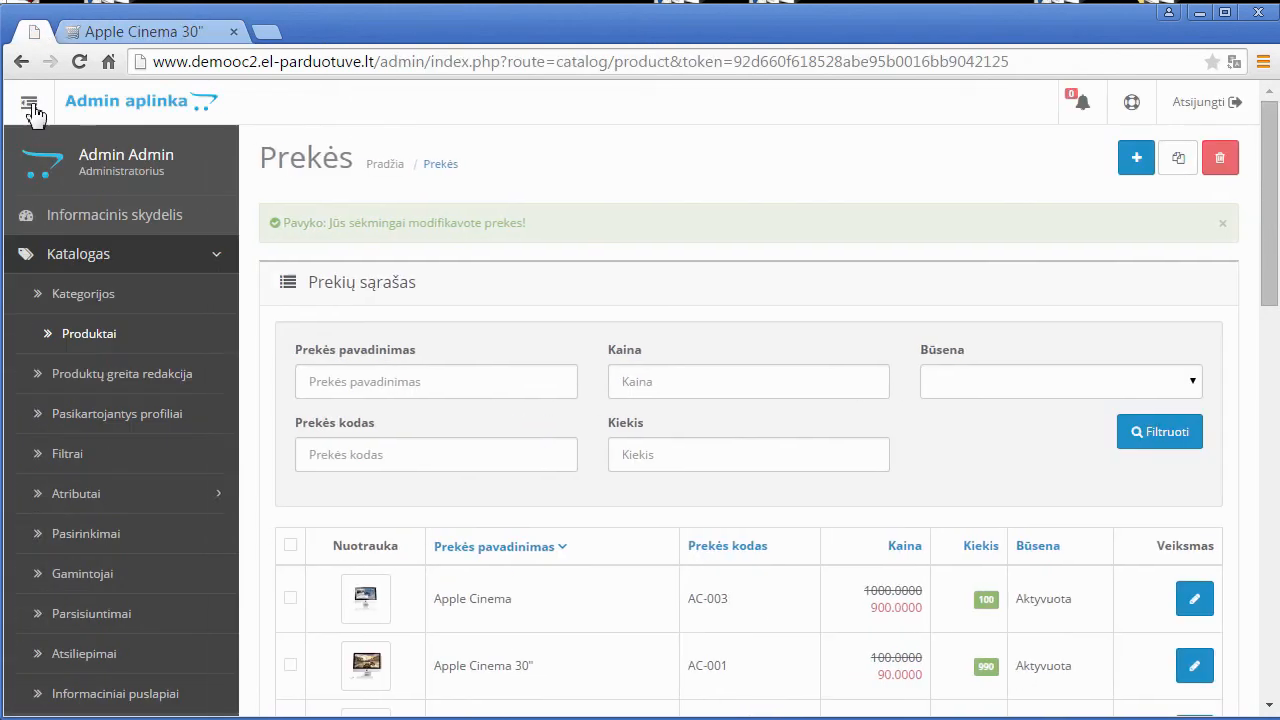
pyautogui.click(90, 252)
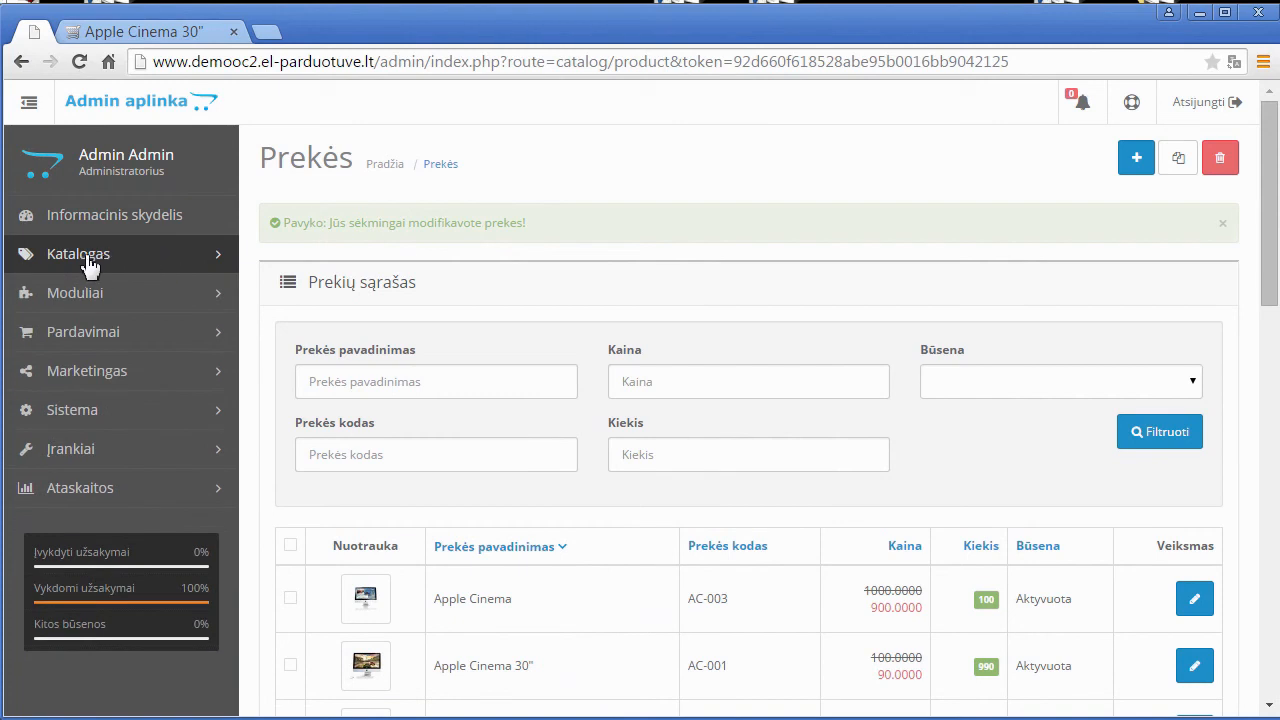
pyautogui.click(94, 251)
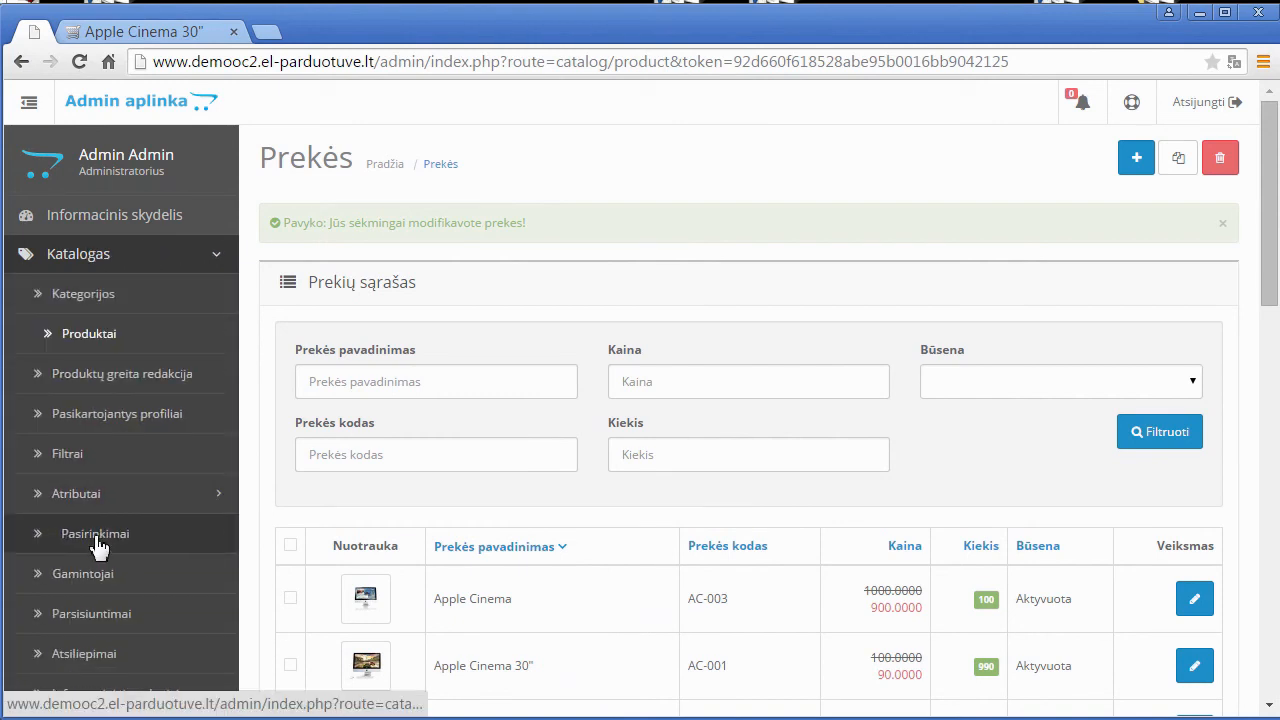
pyautogui.click(60, 533)
pyautogui.scroll(-2, 362, 407)
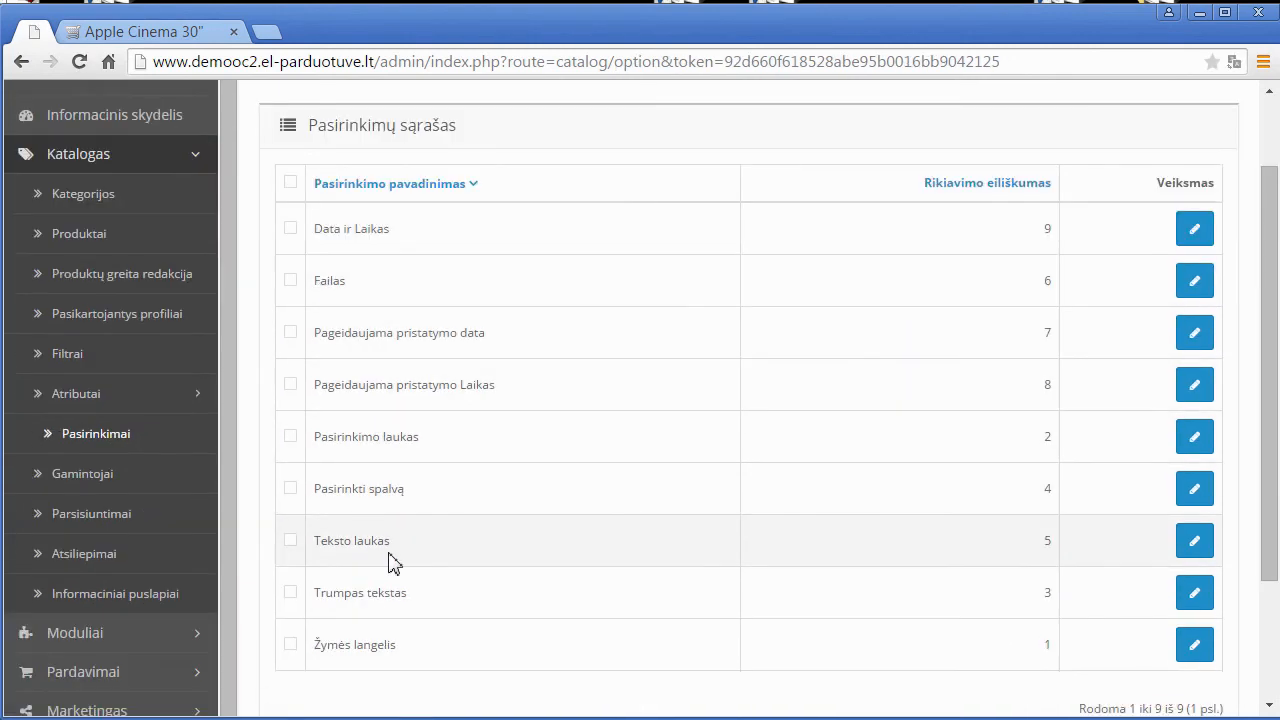
pyautogui.scroll(3, 94, 243)
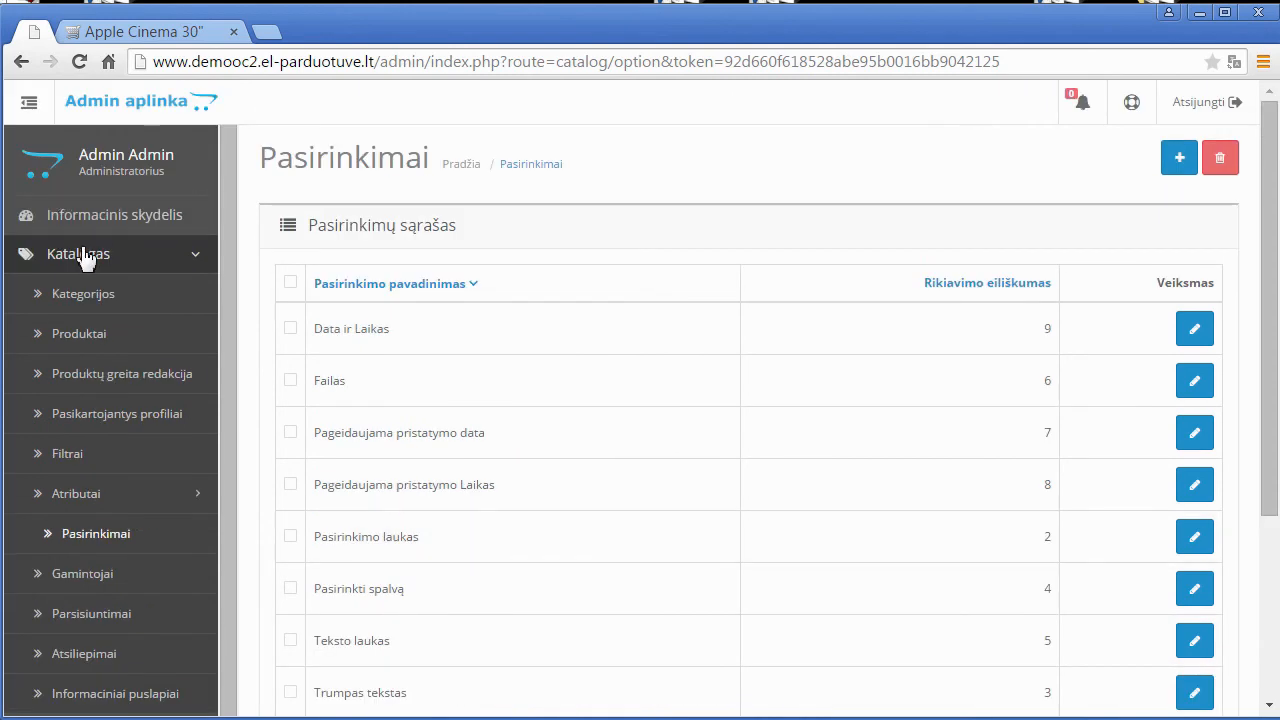
pyautogui.click(54, 336)
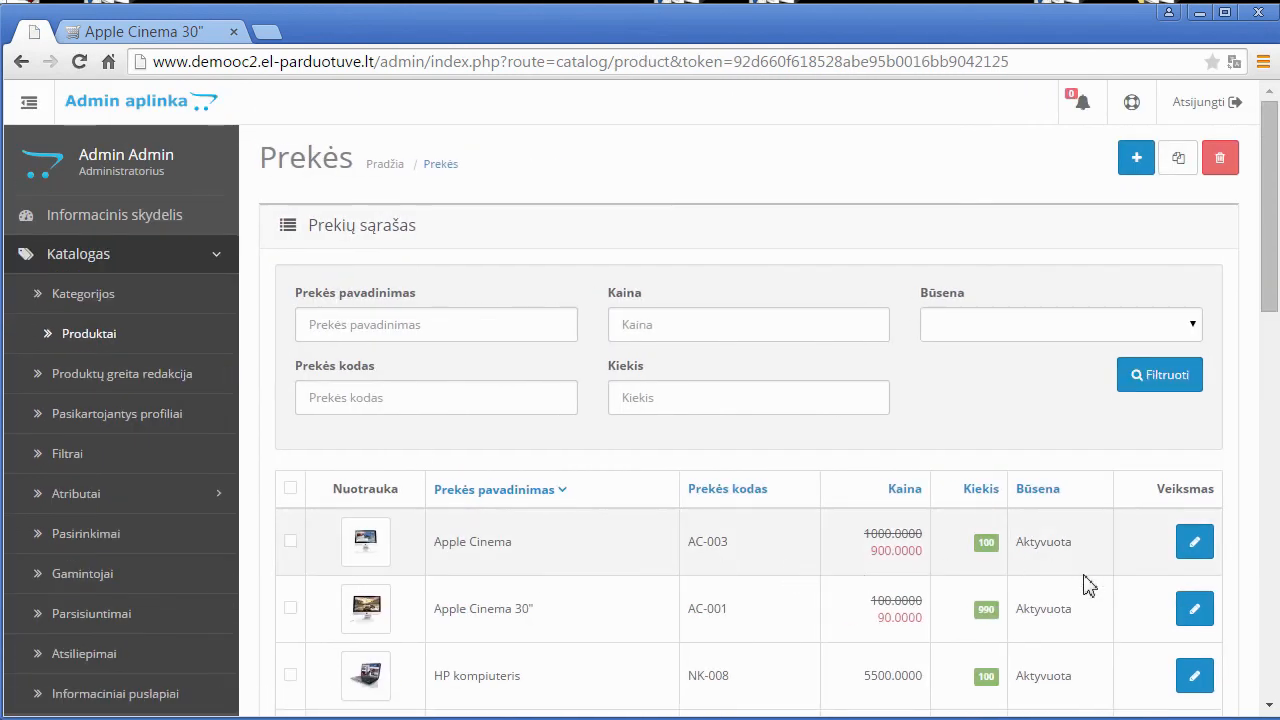